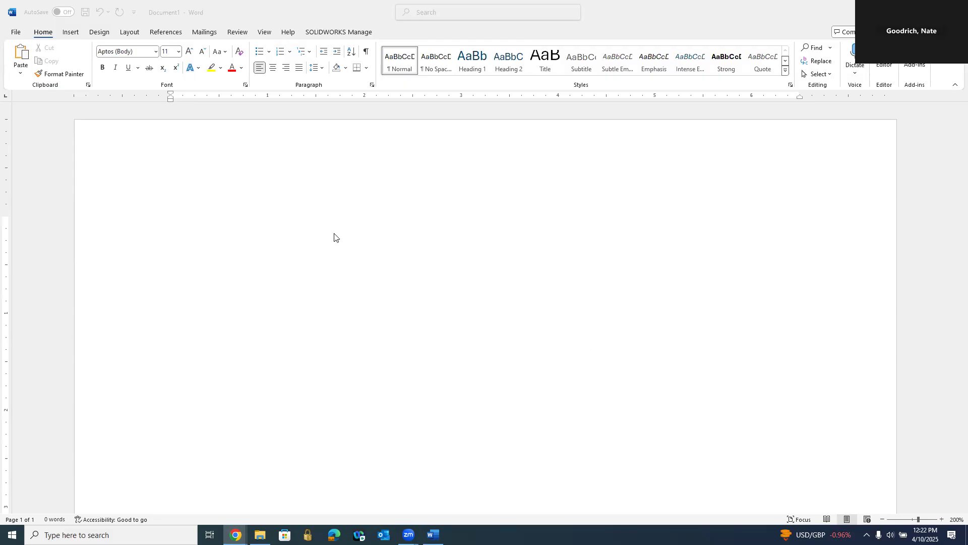
click(356, 157)
scroll(374, 217, down, 5)
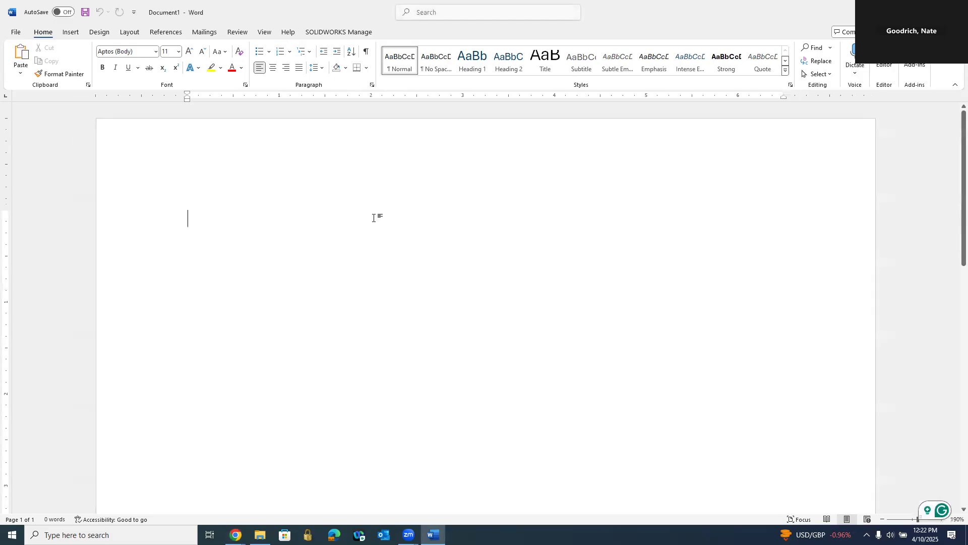
scroll(374, 217, down, 2)
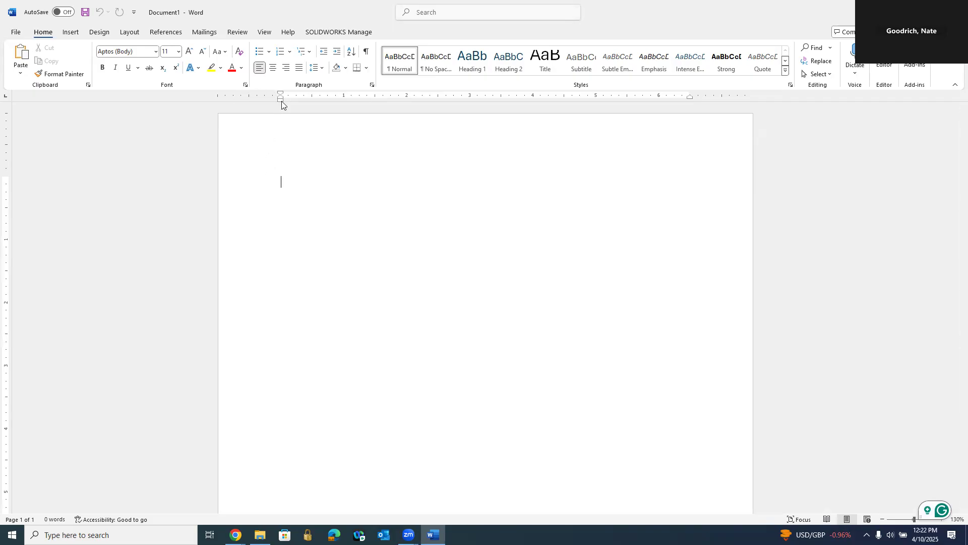
mouse_move(281, 100)
mouse_down()
mouse_move(374, 101)
mouse_move(269, 101)
mouse_move(280, 100)
mouse_up()
Step: Open the page's header and footer areas, look at both, and return to the document body
double_click(308, 156)
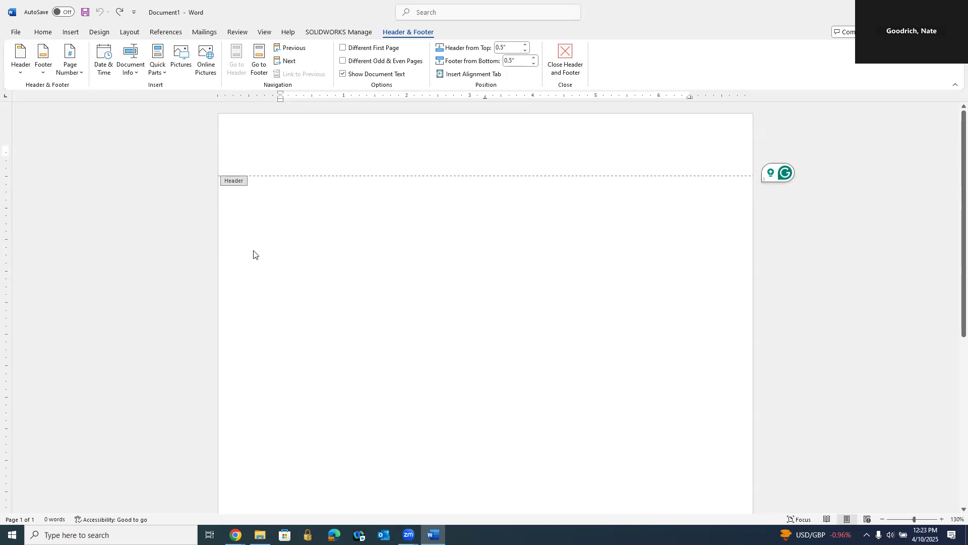
scroll(367, 285, down, 3)
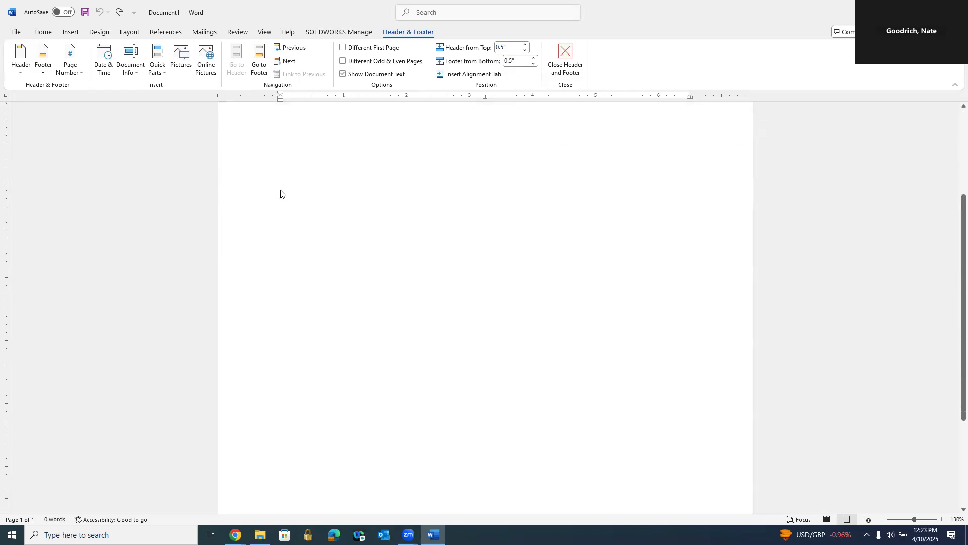
scroll(353, 254, down, 3)
click(307, 464)
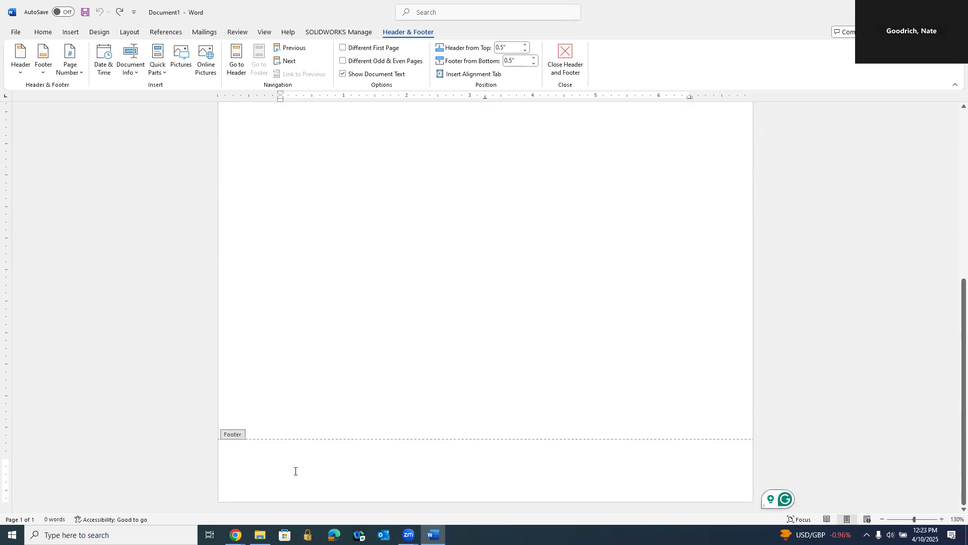
scroll(461, 368, up, 5)
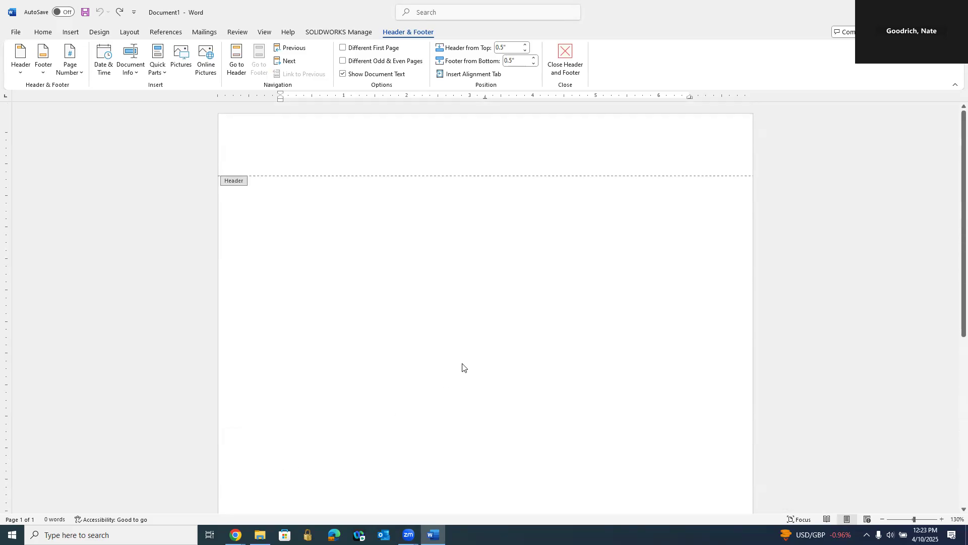
click(366, 144)
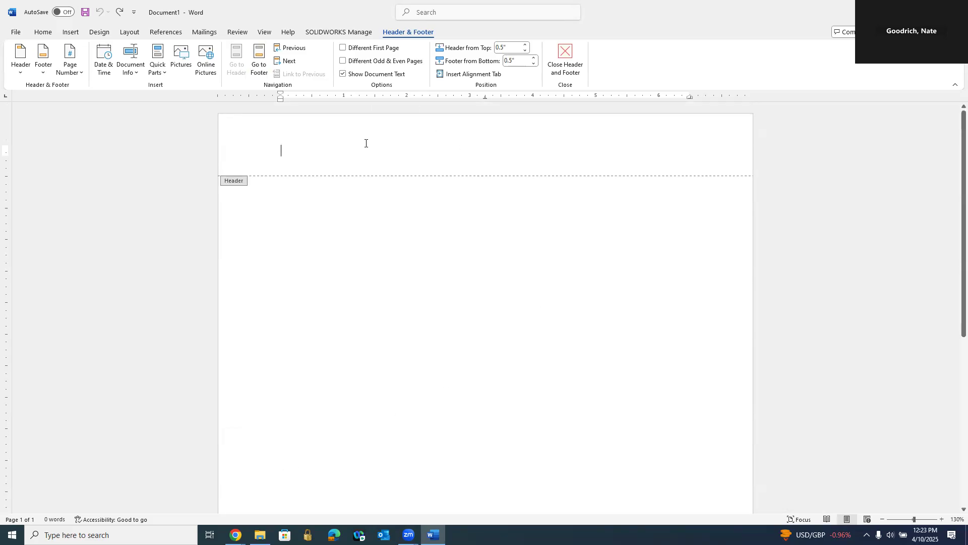
scroll(411, 270, down, 5)
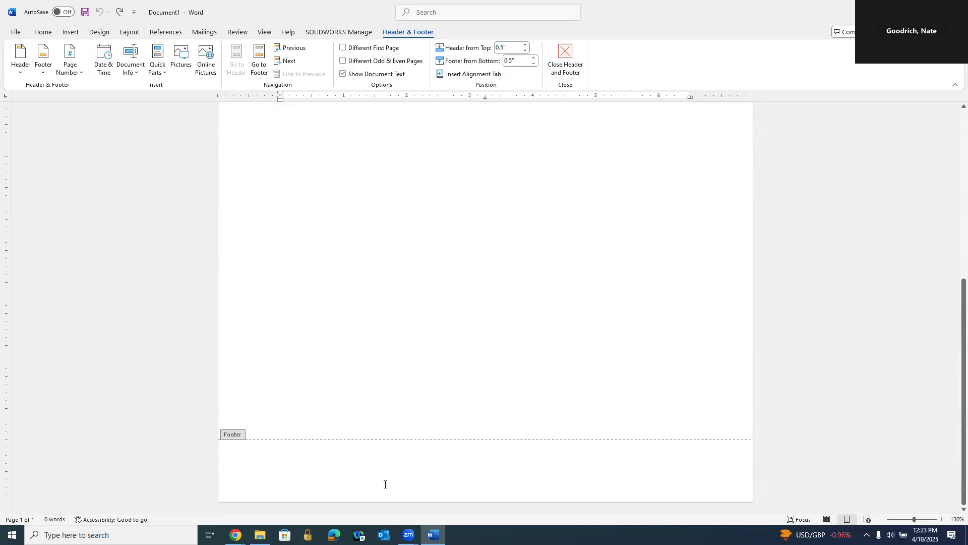
double_click(355, 292)
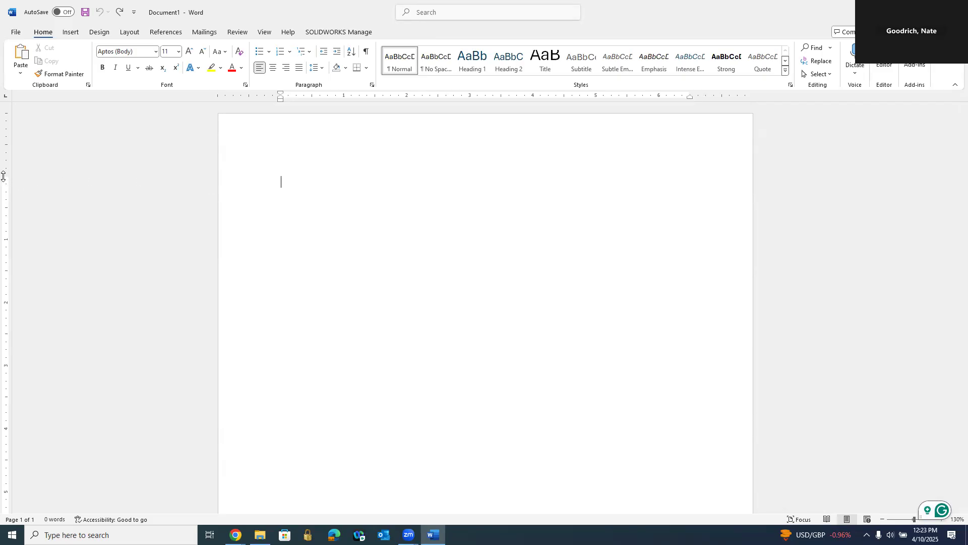
Step: Try moving the page's top margin on the vertical ruler and undo the change
mouse_move(3, 176)
mouse_down()
mouse_move(5, 140)
mouse_move(5, 254)
mouse_move(5, 137)
mouse_move(6, 286)
mouse_move(15, 159)
mouse_move(13, 168)
mouse_up()
click(98, 17)
Step: Save the document to the Sinclair Community College OneDrive as a Word document, named with the author's surname and first initial followed by "Newsletter"
click(16, 32)
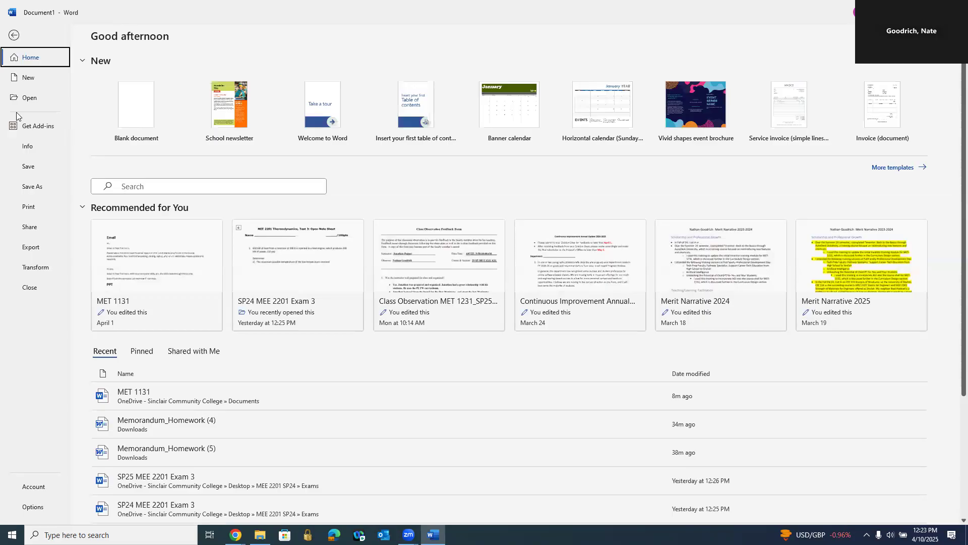
click(31, 188)
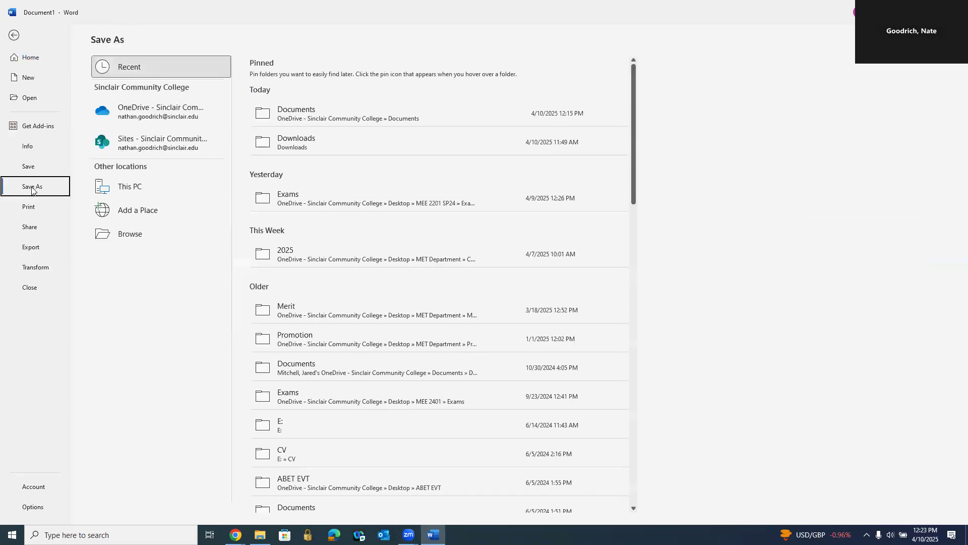
click(173, 110)
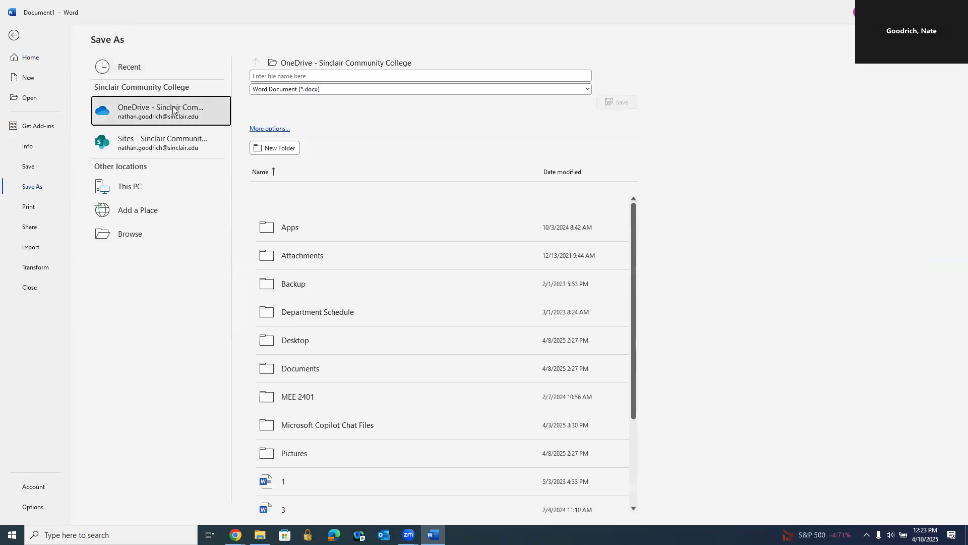
click(295, 75)
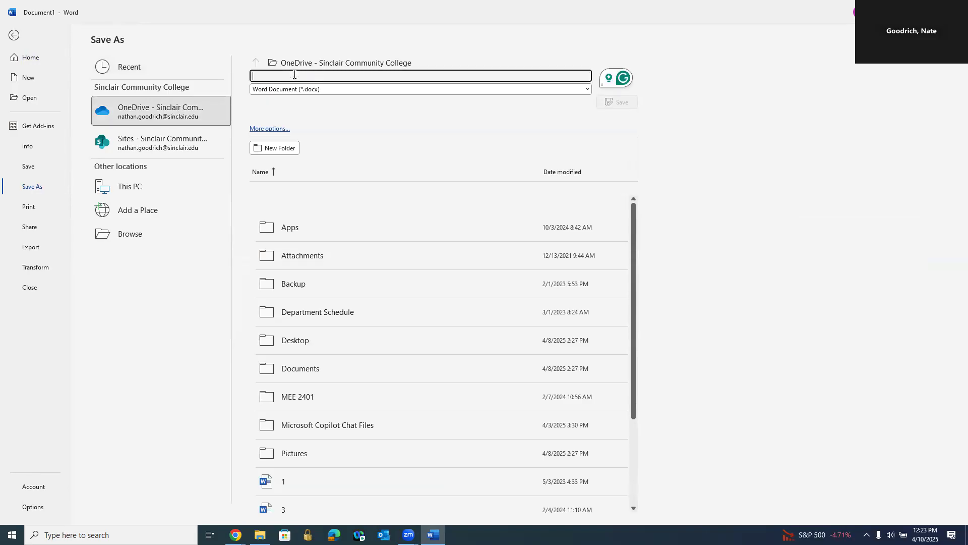
text(GoodrichN)
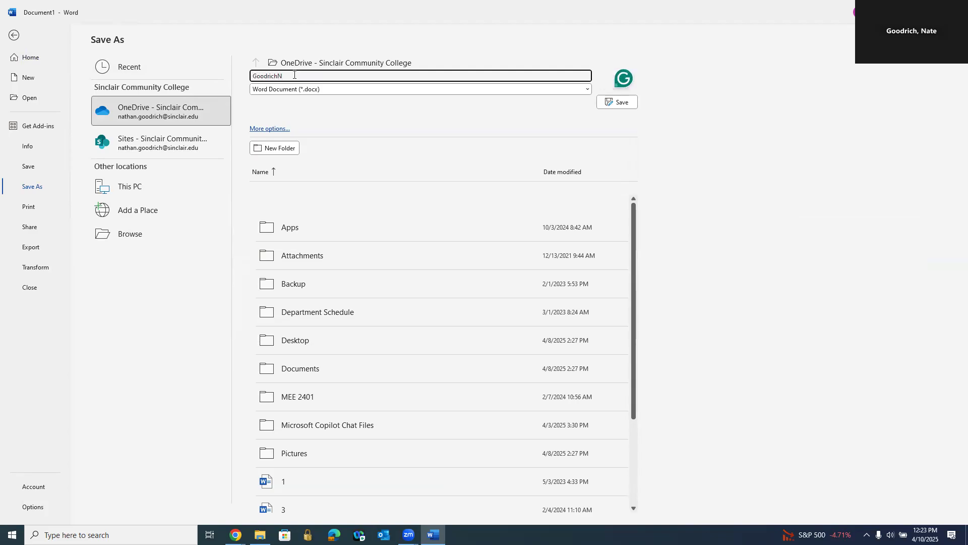
text(Newsletter)
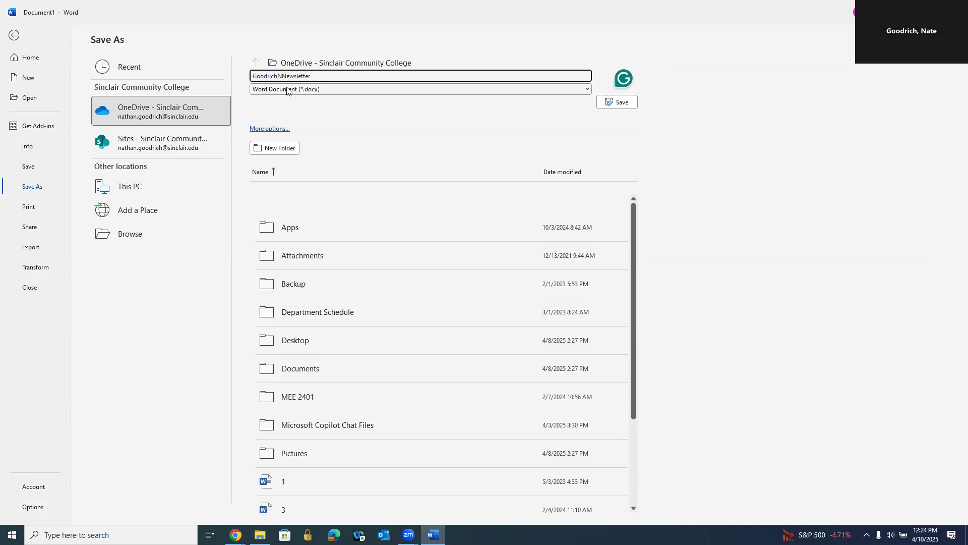
click(624, 104)
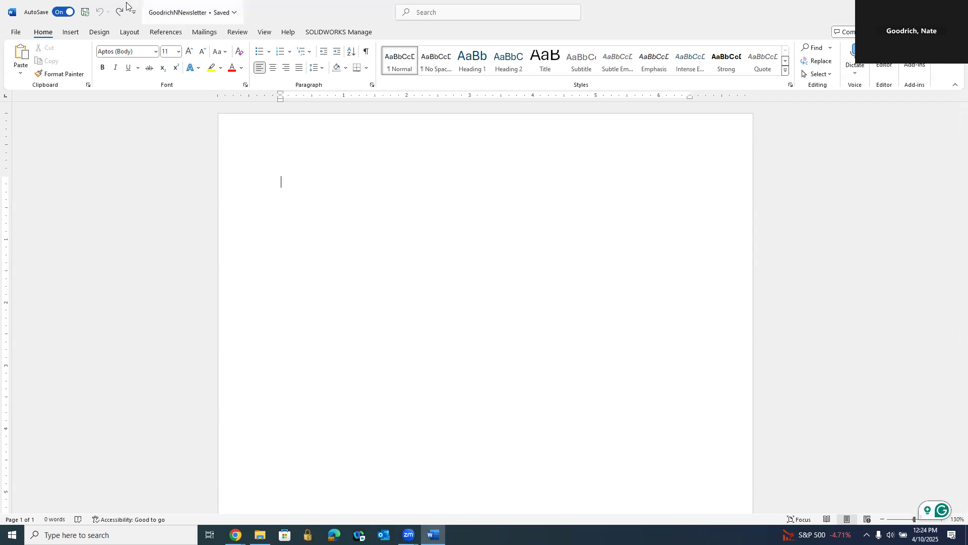
Step: Search the online document templates for "invoice"
click(15, 32)
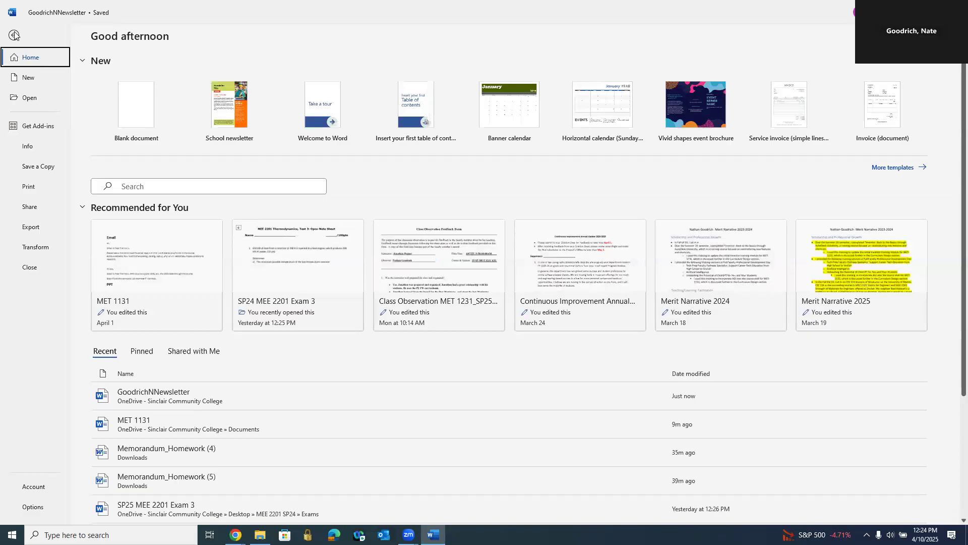
click(28, 77)
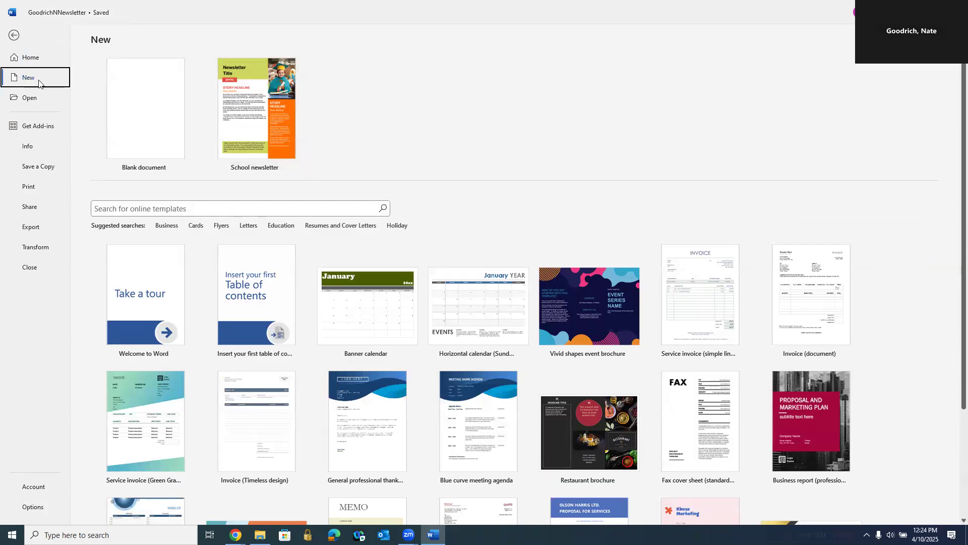
click(265, 211)
text(invoice)
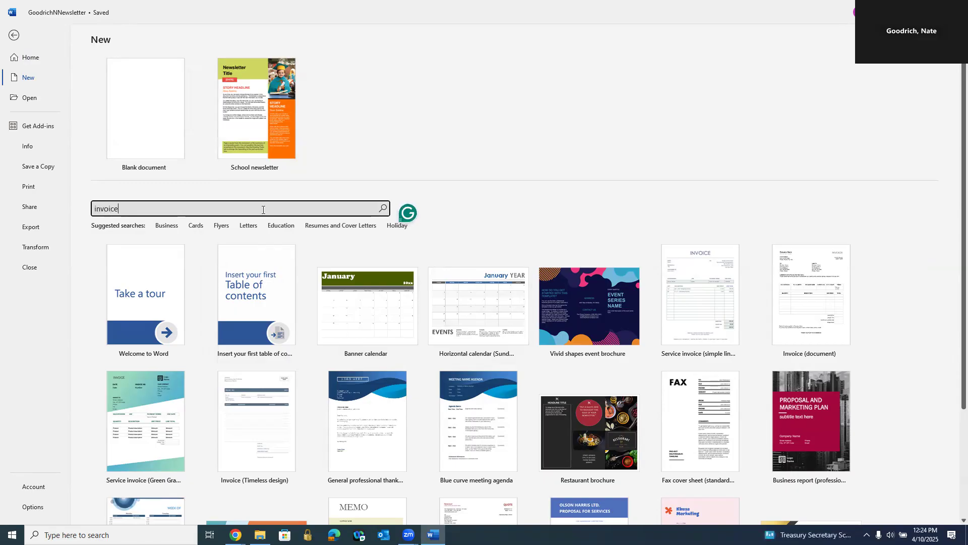
key(Return)
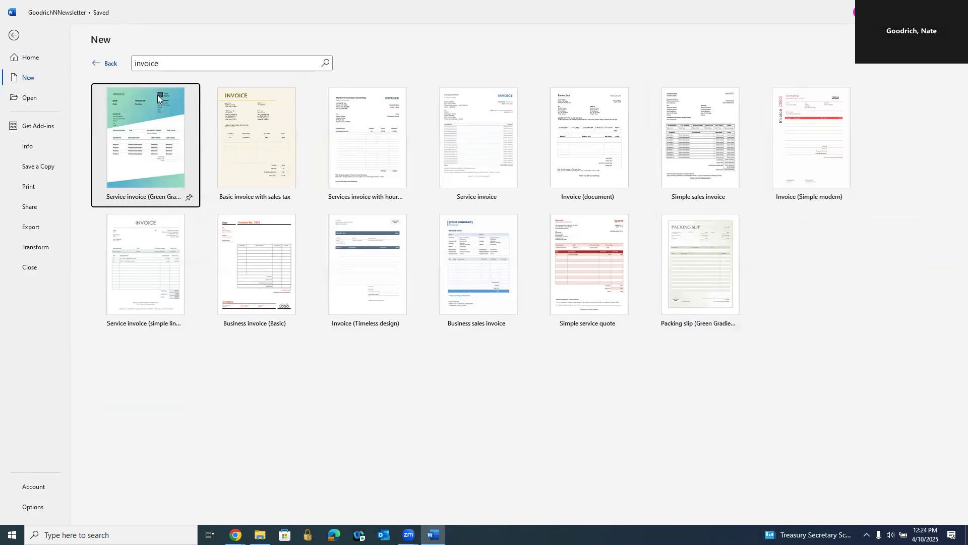
Step: Search the online templates for "newsletter" and preview the School newsletter template without creating a document from it
drag(168, 63, 119, 67)
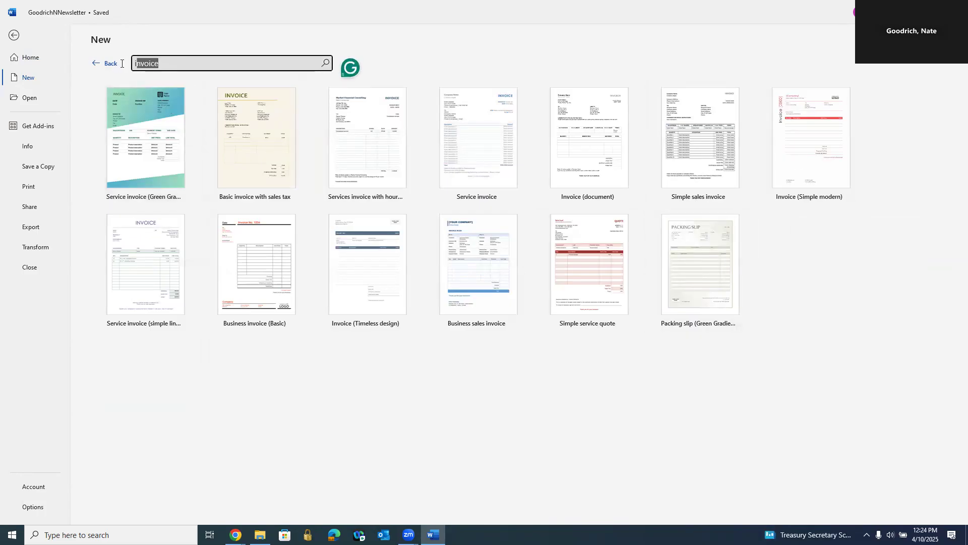
key(BackSpace)
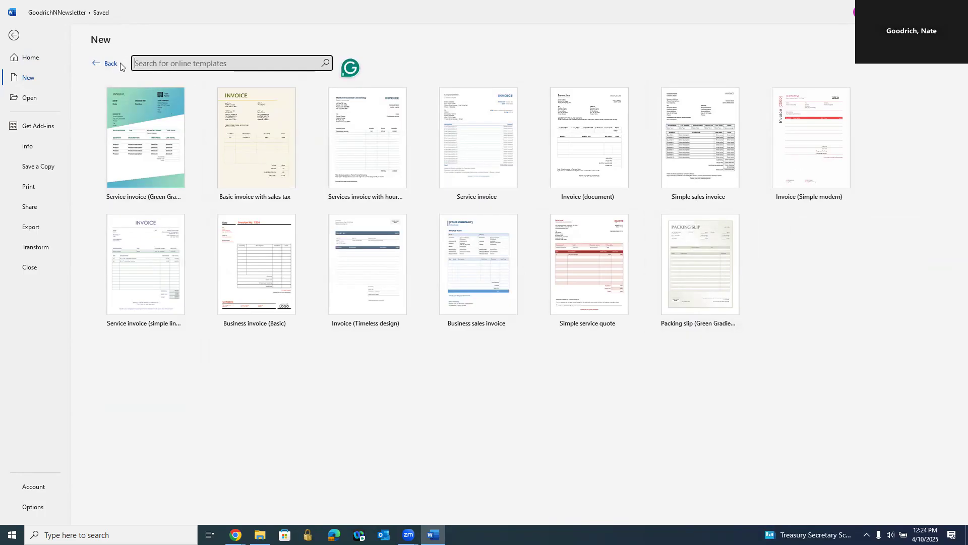
text(newsl)
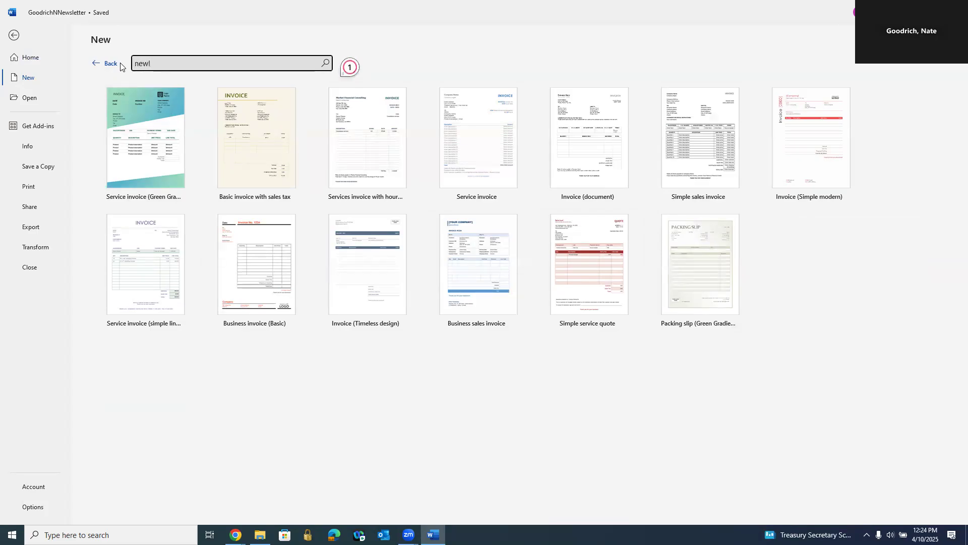
text(etter)
key(Return)
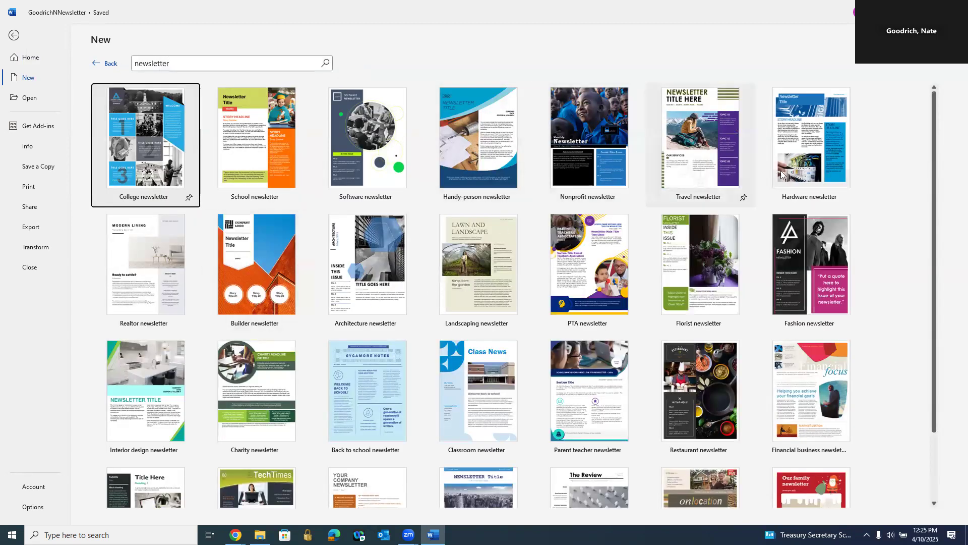
click(261, 152)
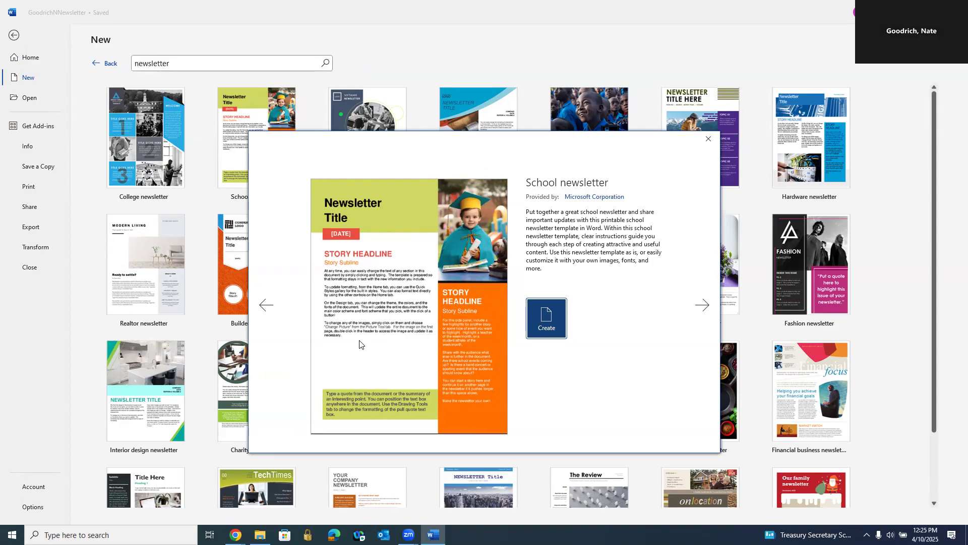
click(707, 140)
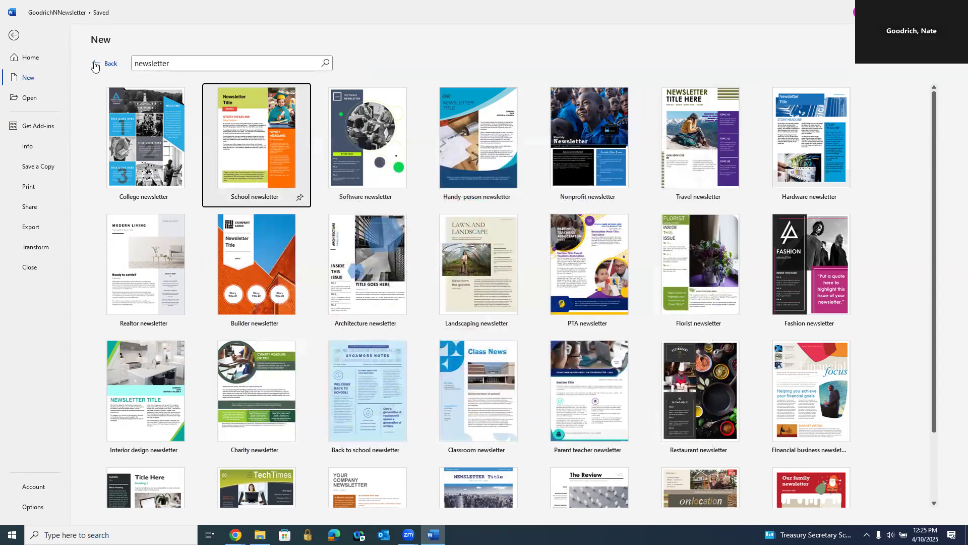
Step: Create a new blank document and set its page layout to two columns
click(96, 63)
click(138, 110)
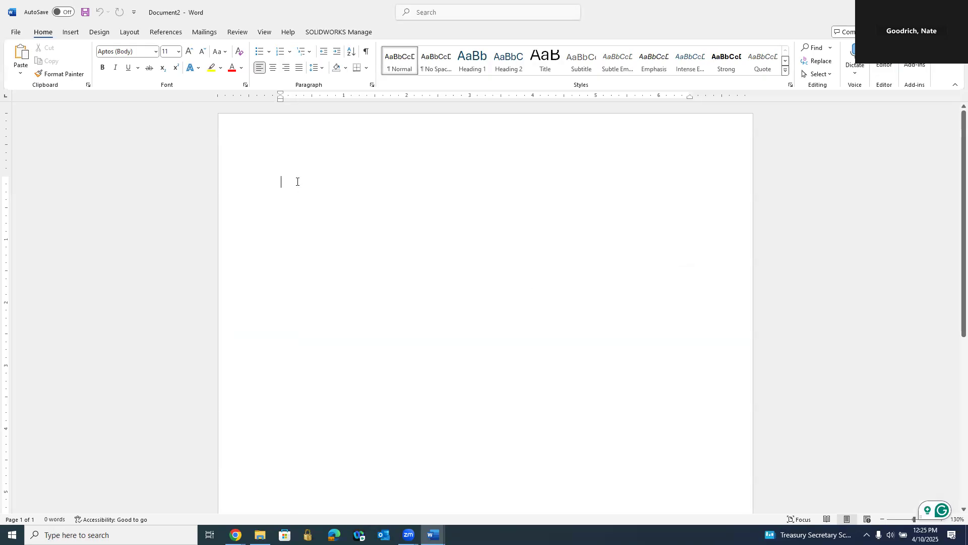
click(127, 34)
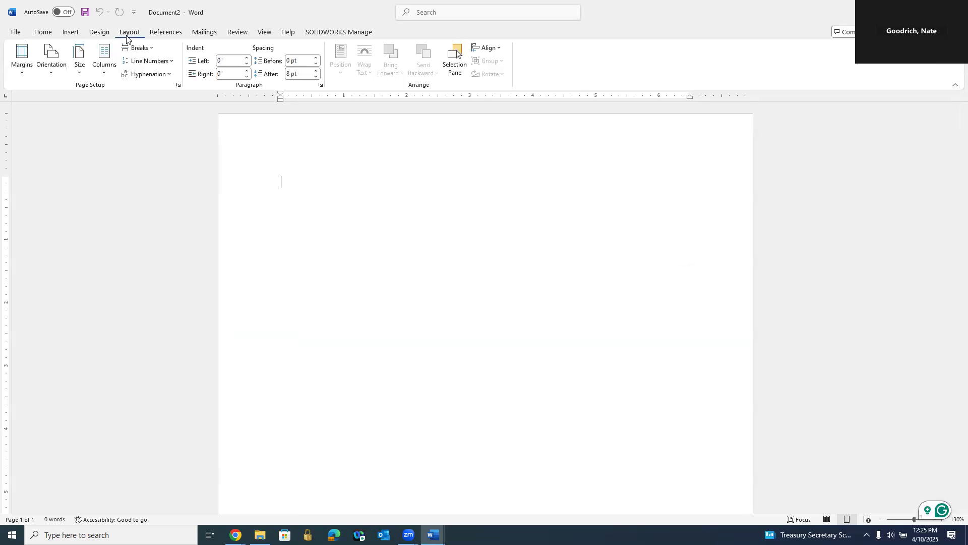
click(103, 74)
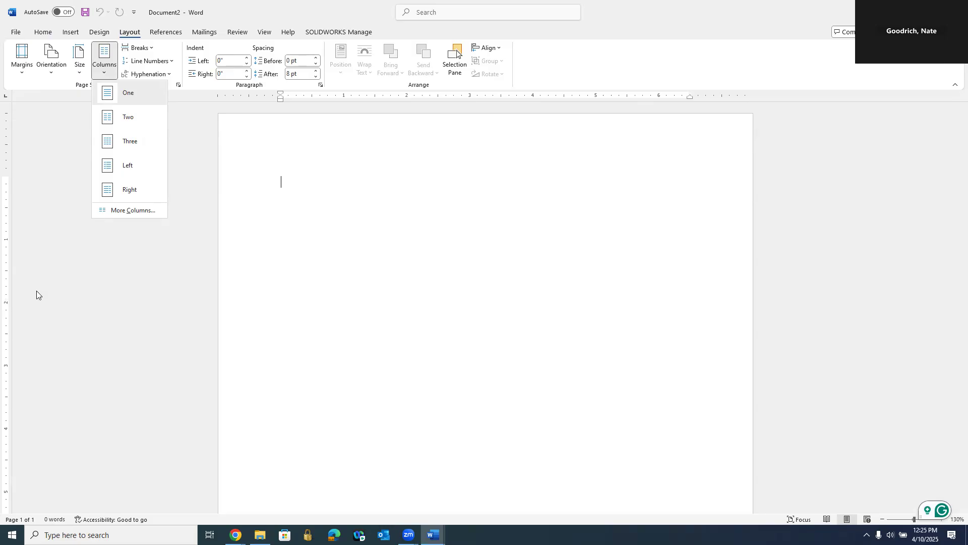
click(106, 117)
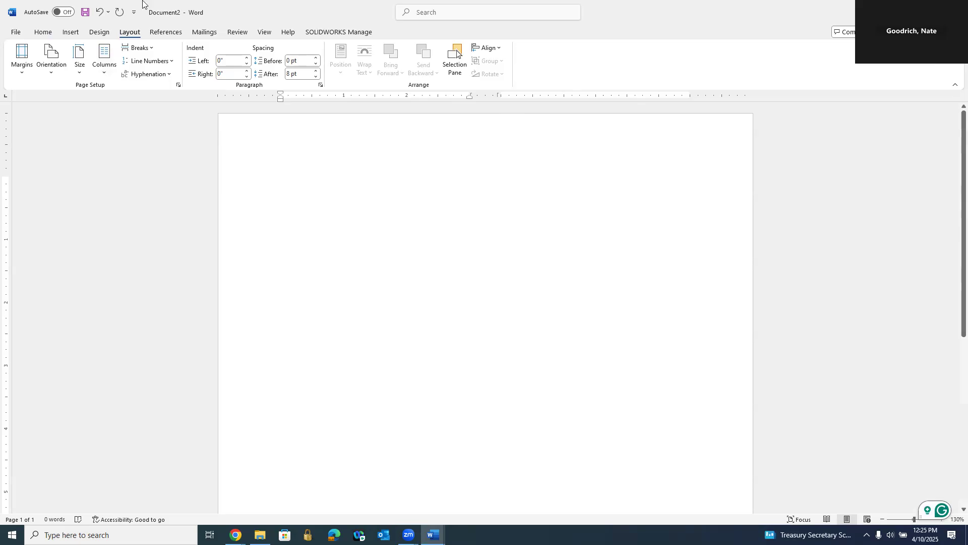
Step: Show the formatting marks and add four empty paragraphs to the blank document
click(45, 32)
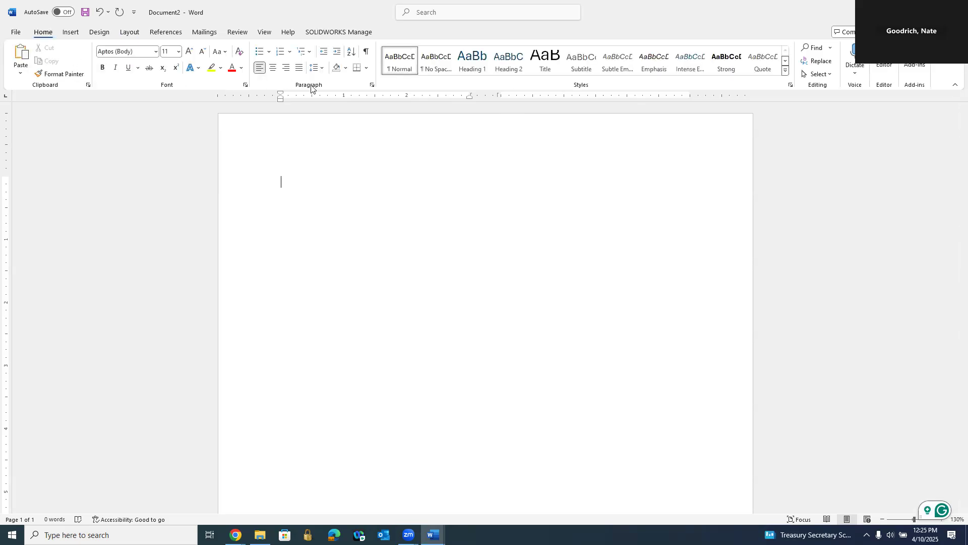
click(368, 54)
key(Return)
key(Return)
key(Return)
key(Return)
click(371, 60)
click(370, 60)
Step: Try to place the cursor in the second column beside the empty paragraphs
click(167, 33)
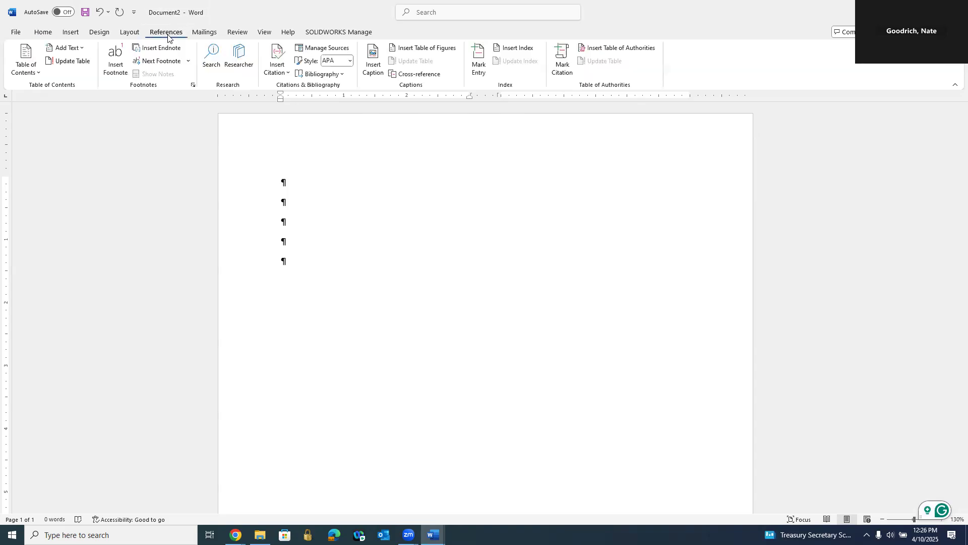
click(124, 33)
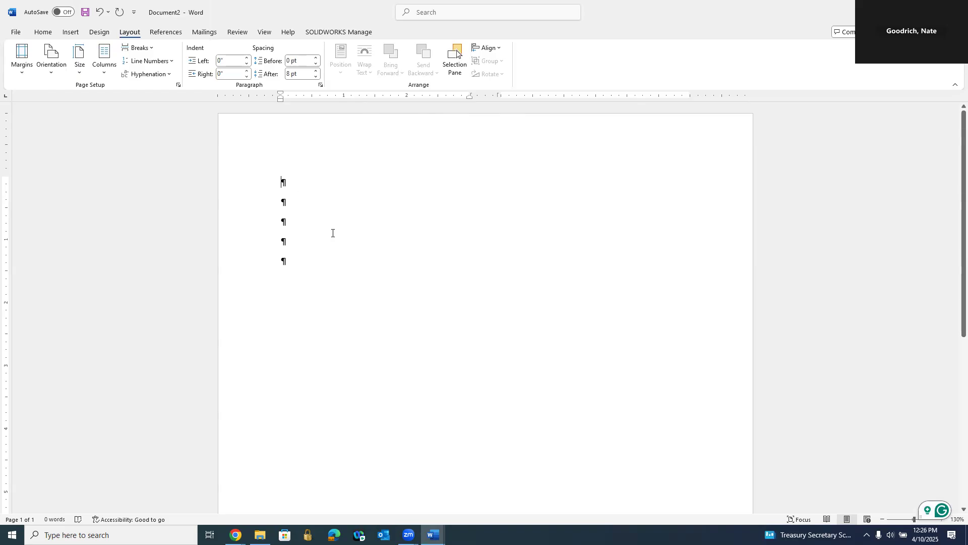
double_click(306, 192)
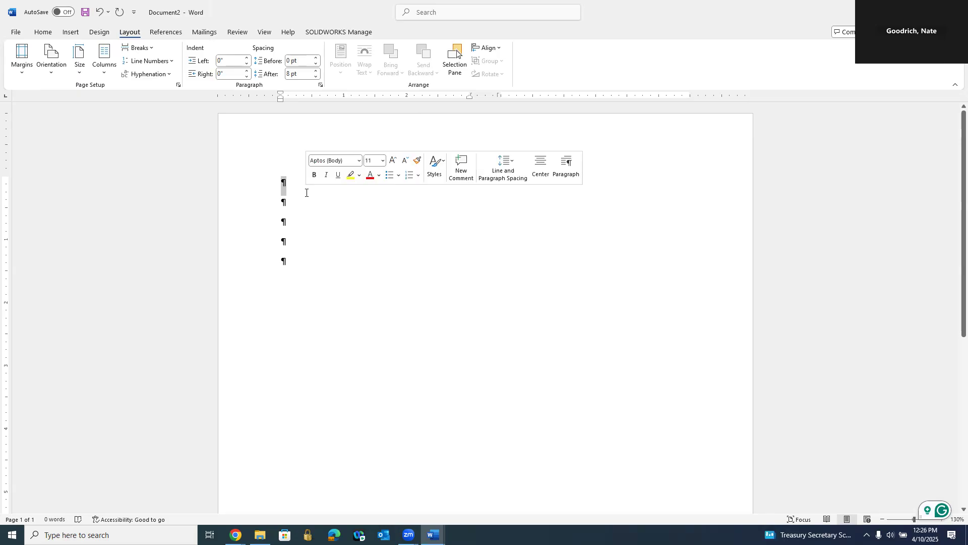
click(585, 186)
double_click(580, 185)
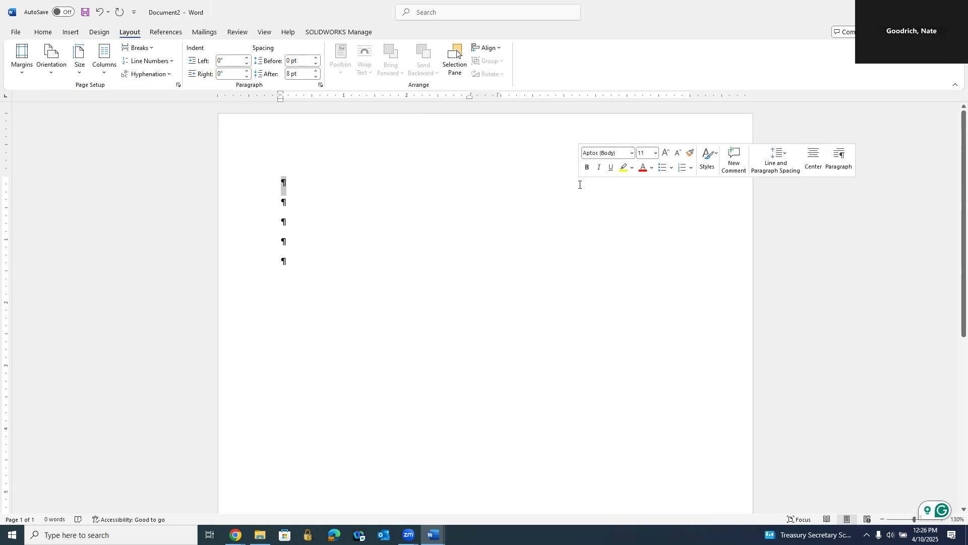
click(552, 174)
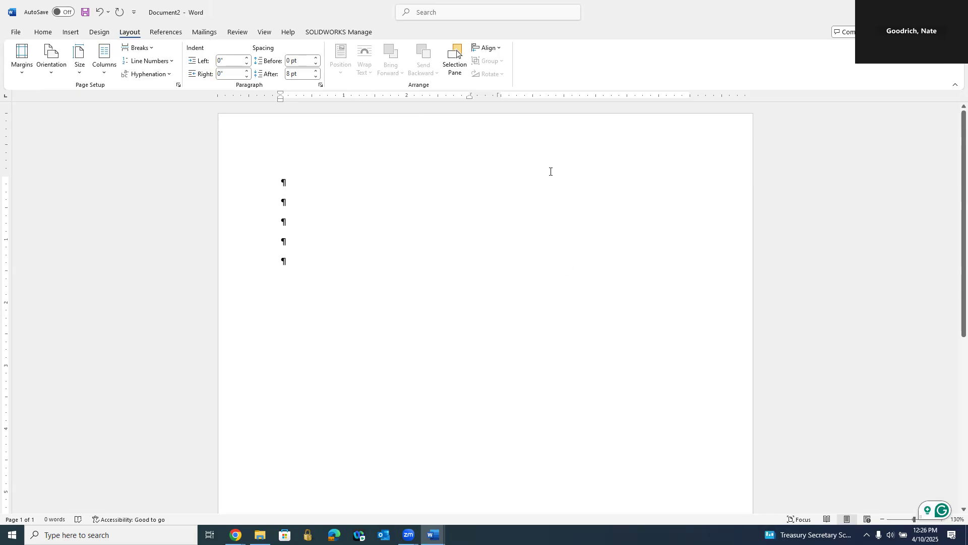
Step: Insert a column break at the last empty paragraph
click(290, 268)
click(138, 48)
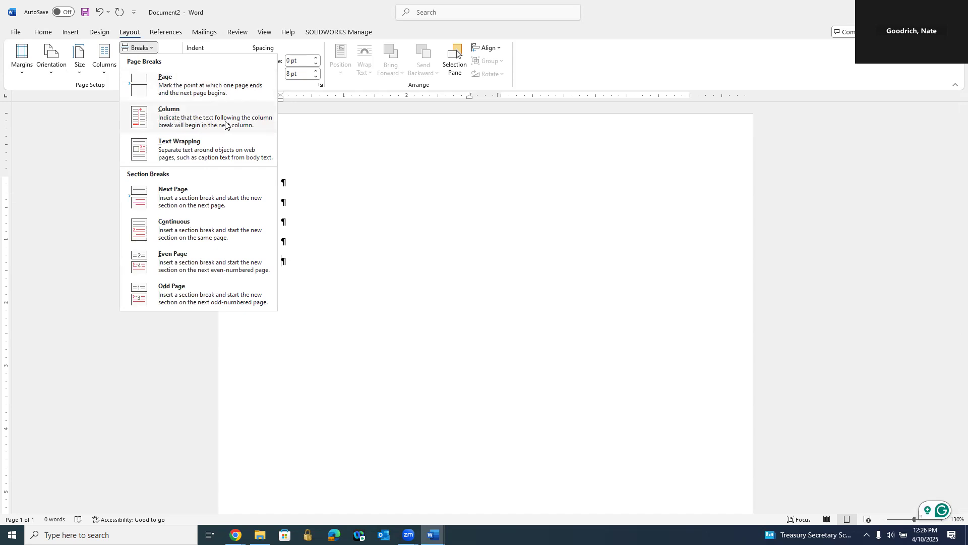
click(180, 116)
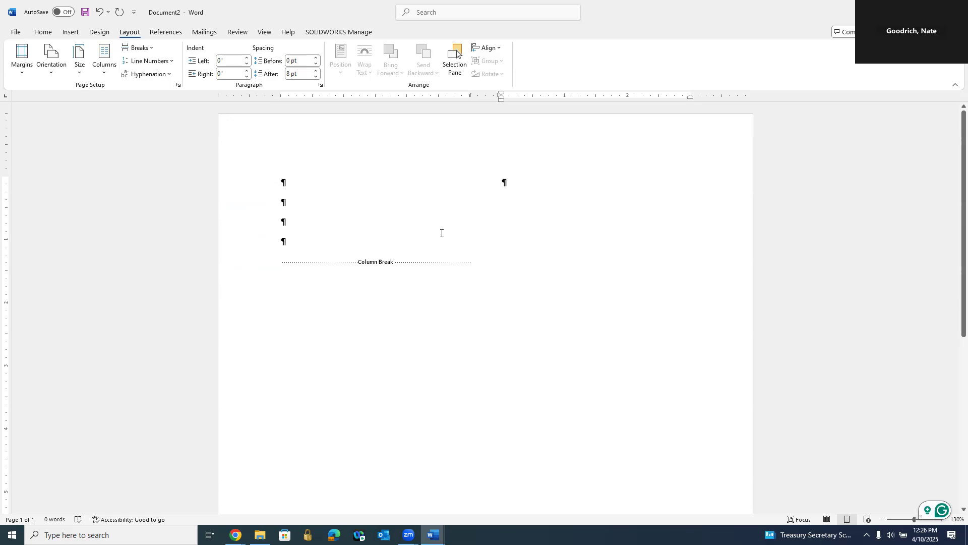
Step: Add empty paragraphs above the column break to push it far down the first column
click(327, 303)
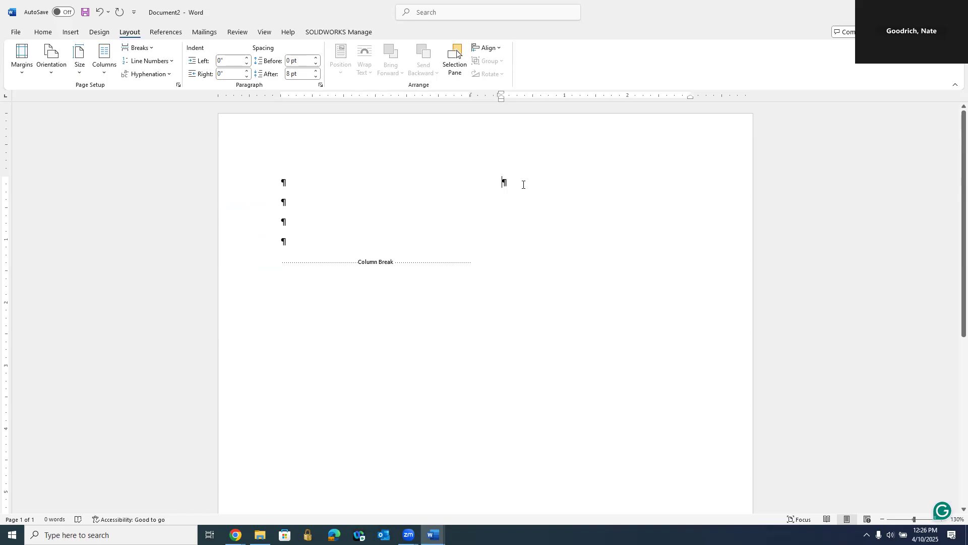
click(315, 237)
key(Return)
key(Return)
key(Return)
key(Return)
key(Return)
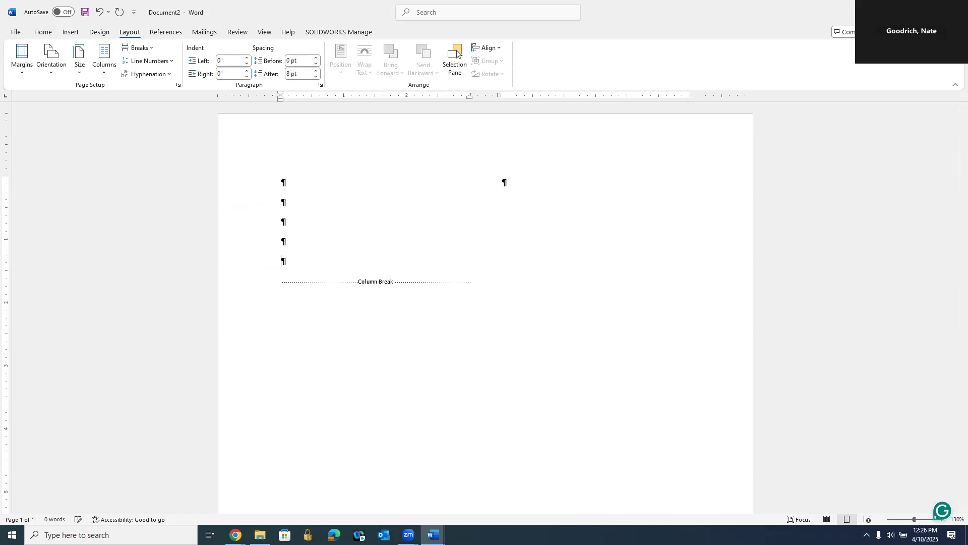
key(Return)
key(Return)
key(Return)
key(Return)
key(Return)
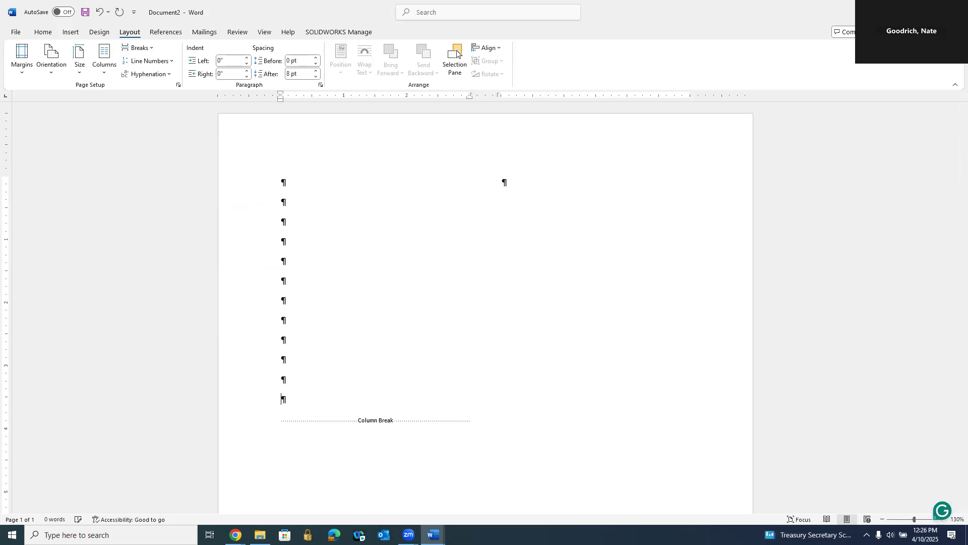
scroll(432, 367, down, 3)
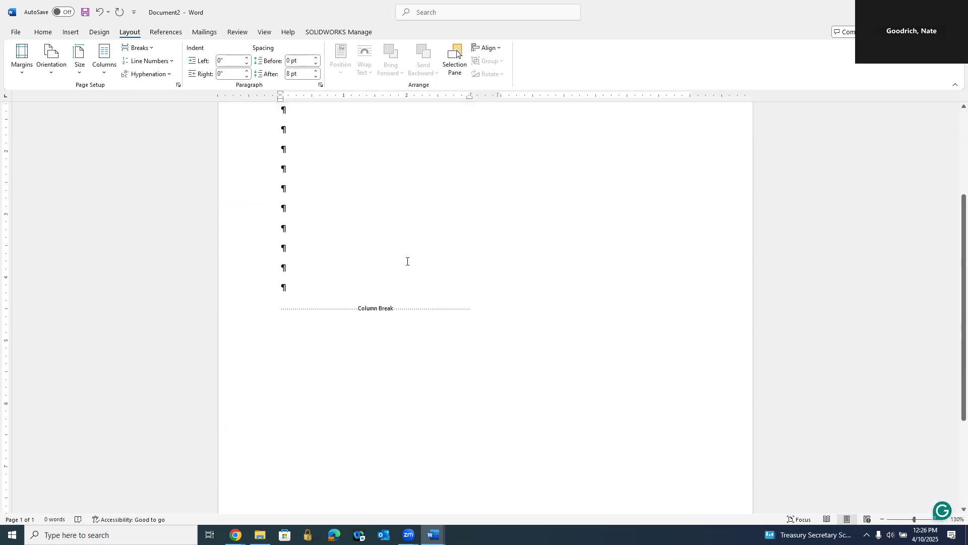
scroll(522, 267, up, 3)
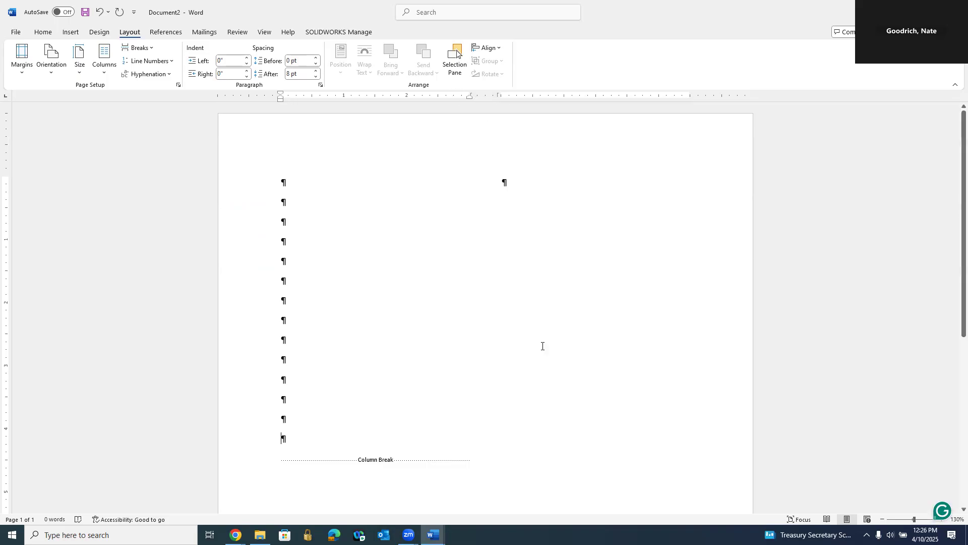
scroll(337, 361, down, 3)
click(281, 340)
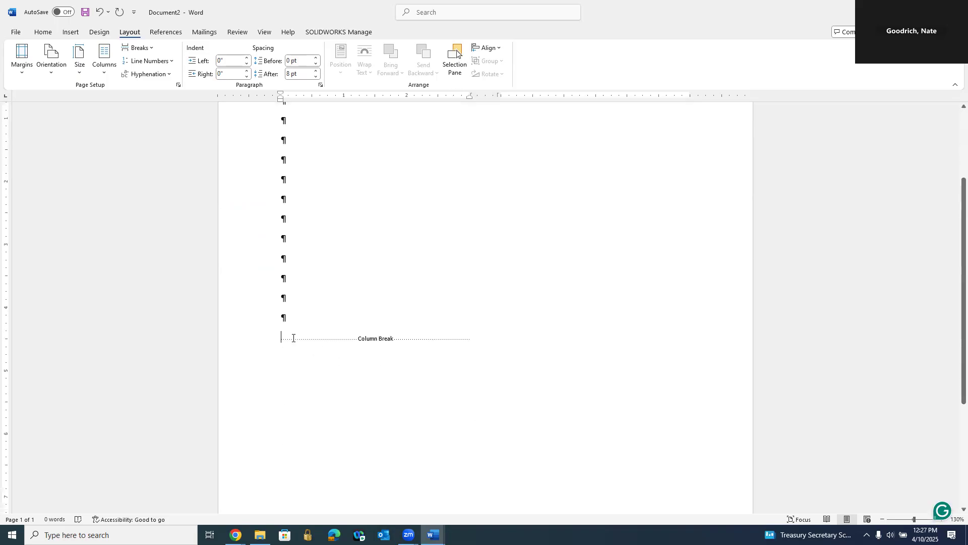
key(Return)
key(Return)
key(Return)
key(Return)
key(Return)
key(Return)
key(Return)
key(Return)
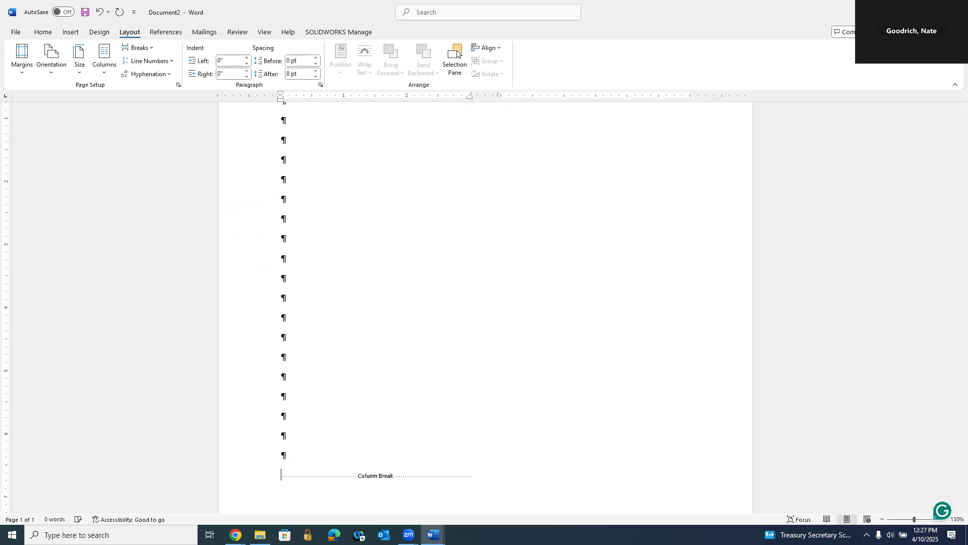
scroll(363, 328, down, 3)
scroll(354, 323, down, 2)
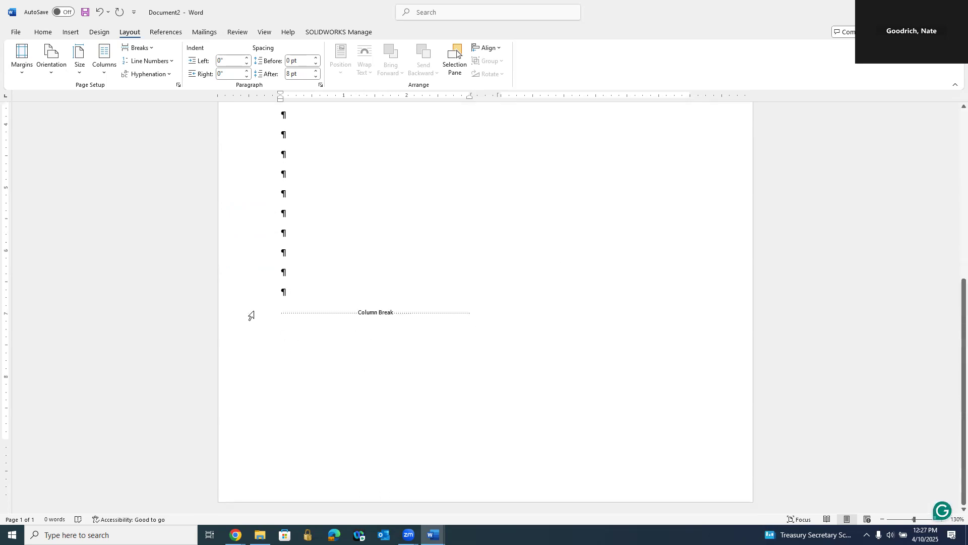
scroll(527, 340, up, 8)
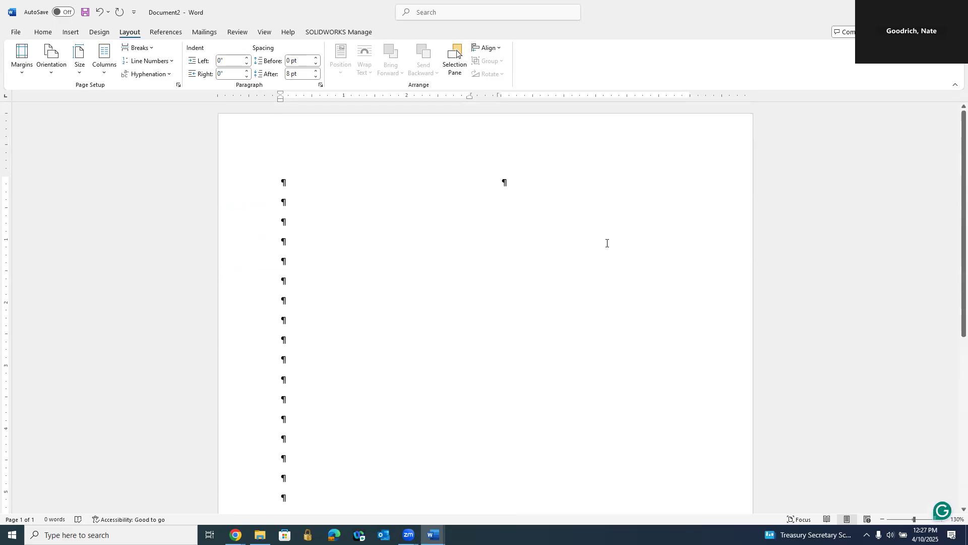
Step: Open the page header for editing
click(528, 192)
double_click(466, 146)
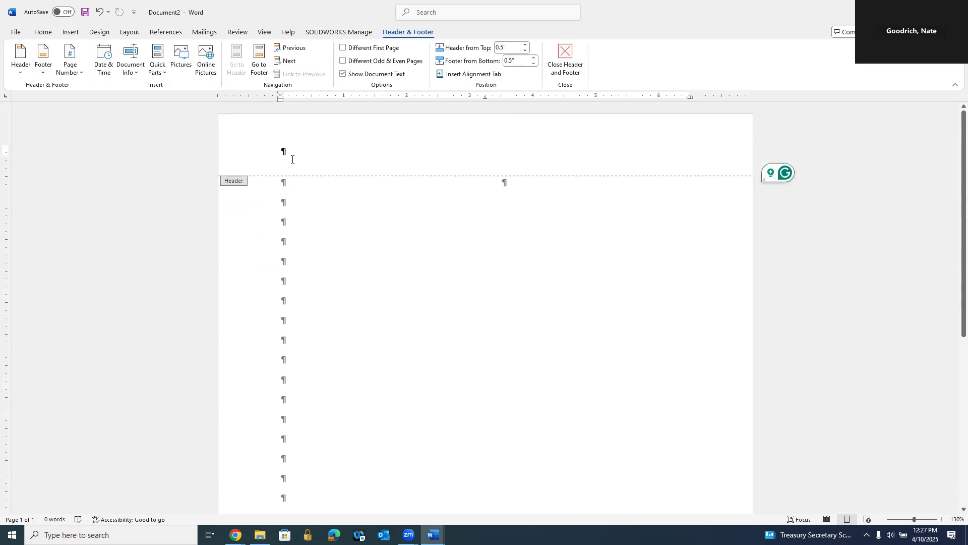
double_click(369, 235)
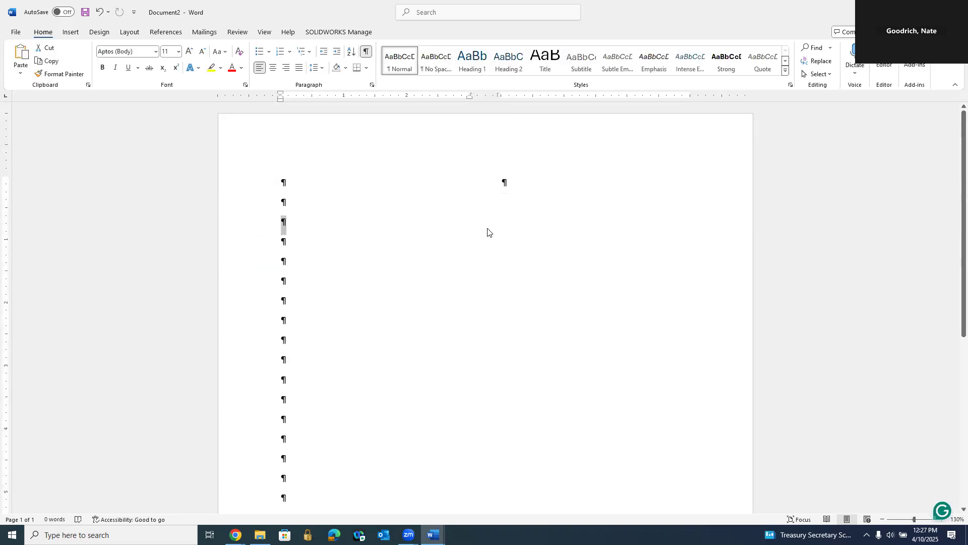
click(459, 147)
double_click(459, 148)
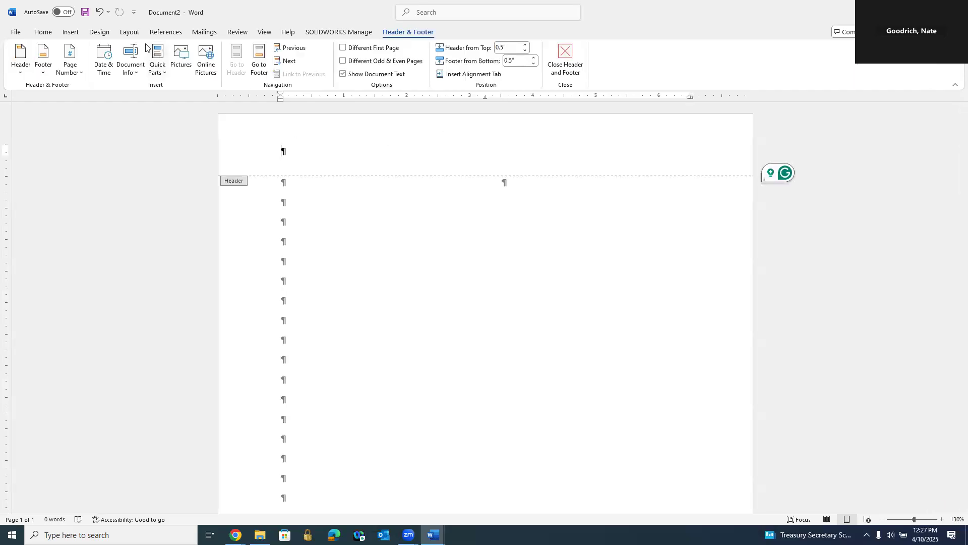
Step: Draw a rounded rectangle about 7.4 inches wide across the header and move it up to the page's top edge
click(132, 34)
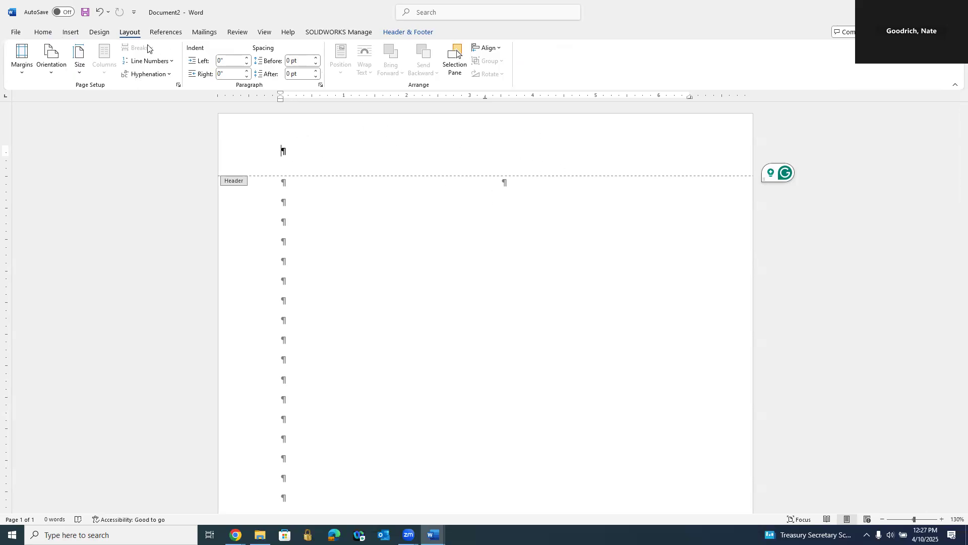
click(71, 33)
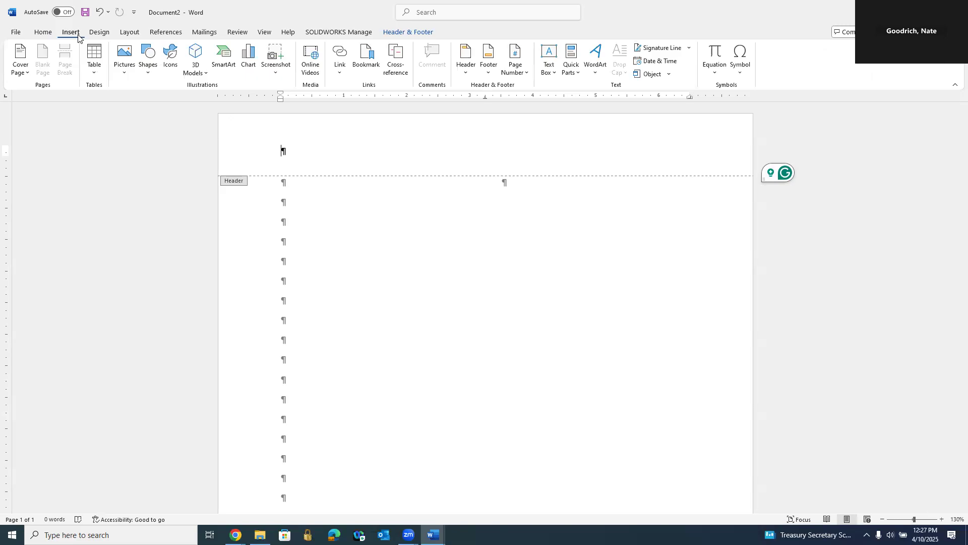
click(151, 75)
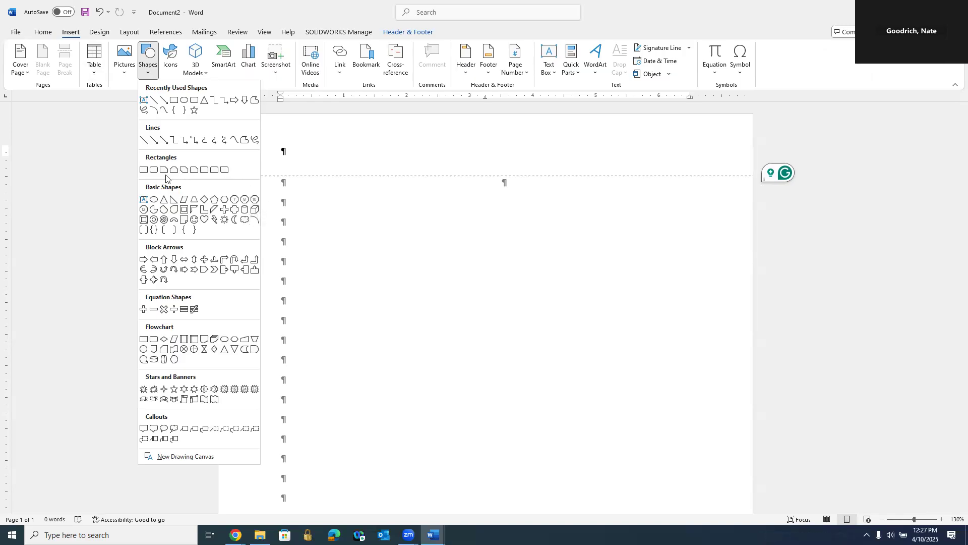
click(154, 170)
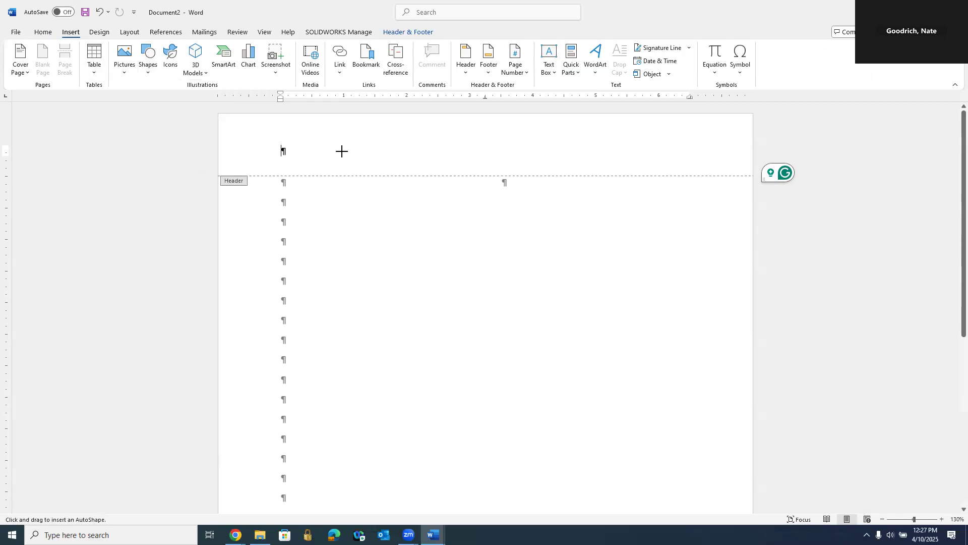
drag(266, 128, 320, 161)
drag(404, 166, 732, 175)
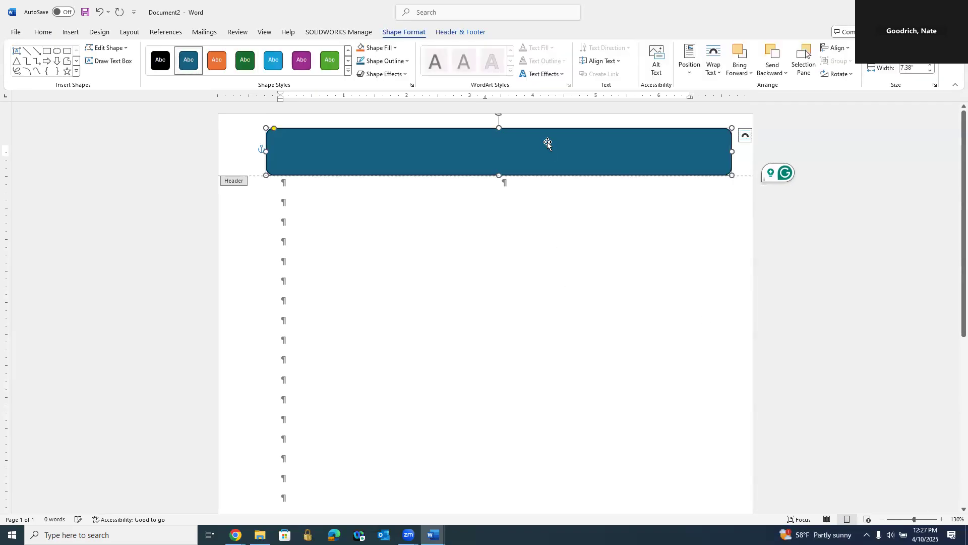
drag(537, 124, 528, 117)
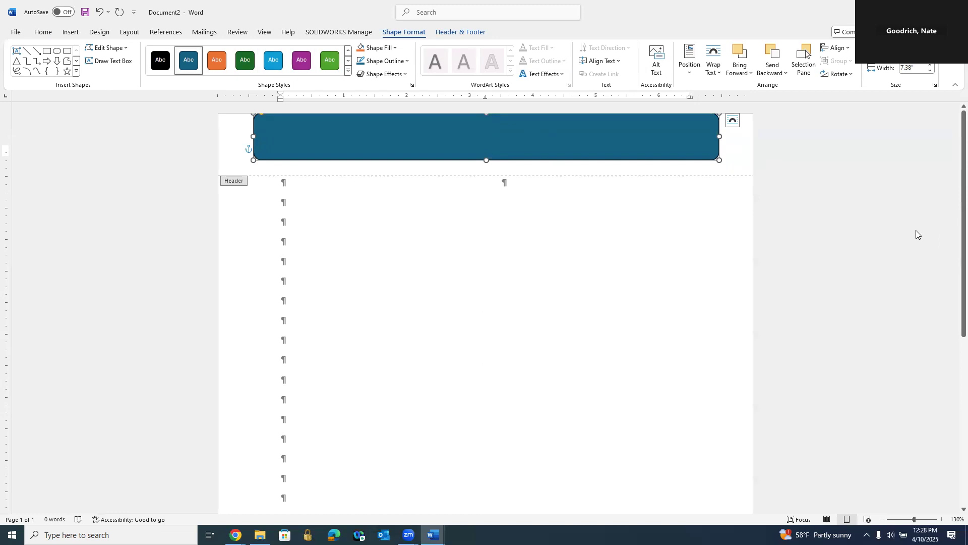
scroll(916, 228, down, 1)
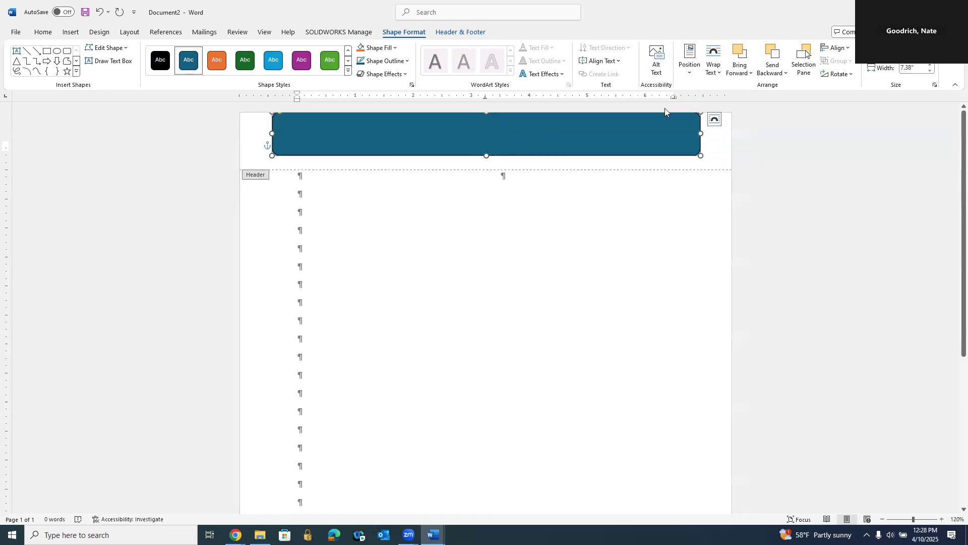
Step: Try to enter text directly in the header paragraph behind the rectangle, with the font color set to Automatic
right_click(551, 121)
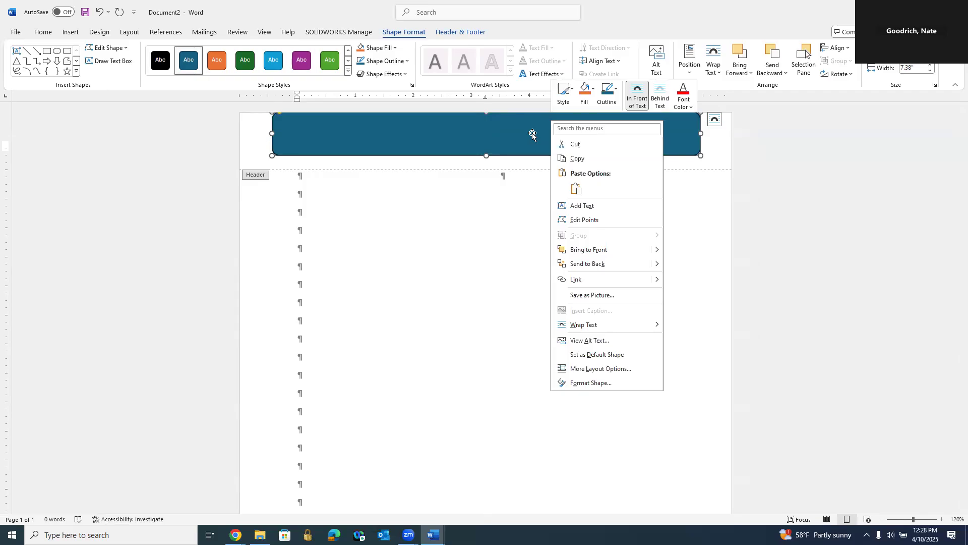
click(381, 144)
click(835, 147)
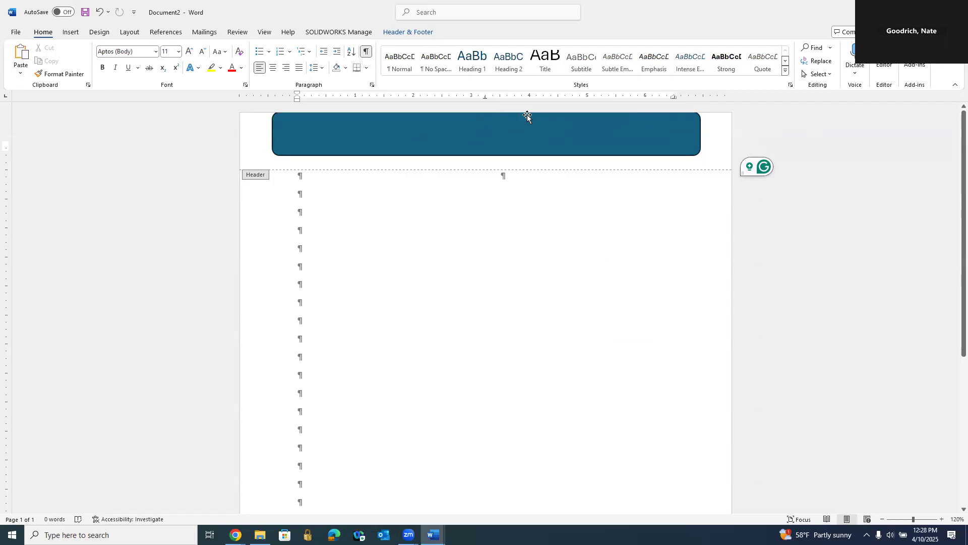
text(Header)
key(BackSpace)
key(BackSpace)
key(BackSpace)
key(BackSpace)
key(BackSpace)
key(BackSpace)
click(241, 67)
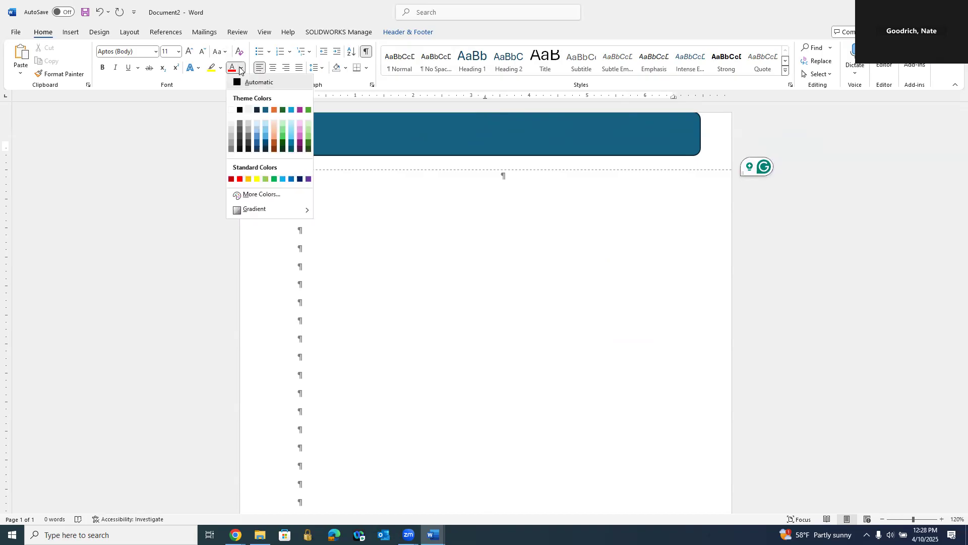
click(262, 81)
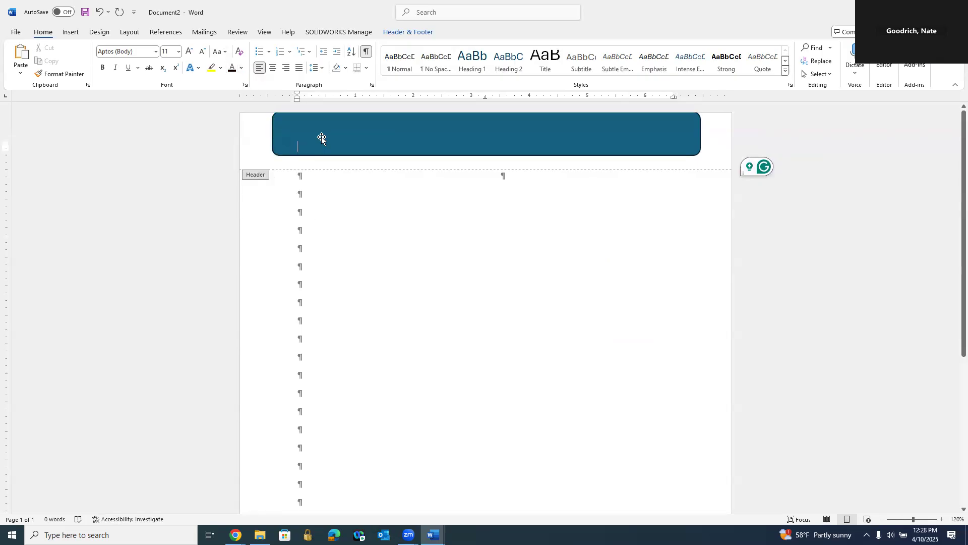
text(Header)
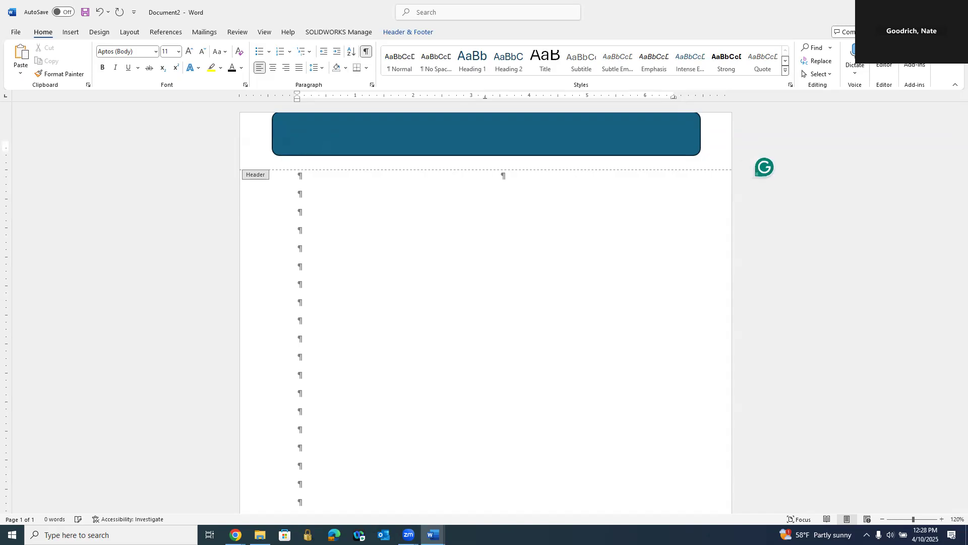
text( tes)
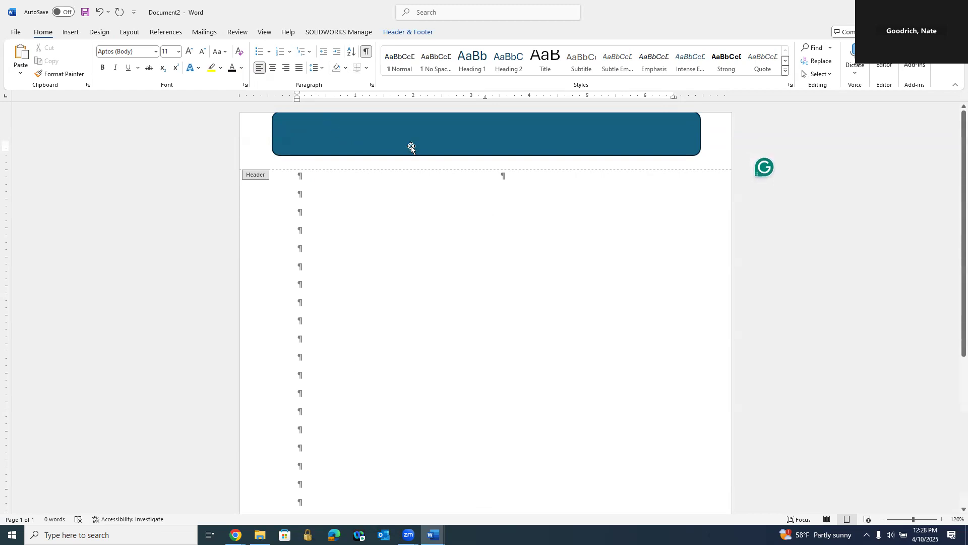
Step: Add the title "Mushroom Hunting" as text inside the header rectangle, correcting its capitalization and spelling
right_click(381, 138)
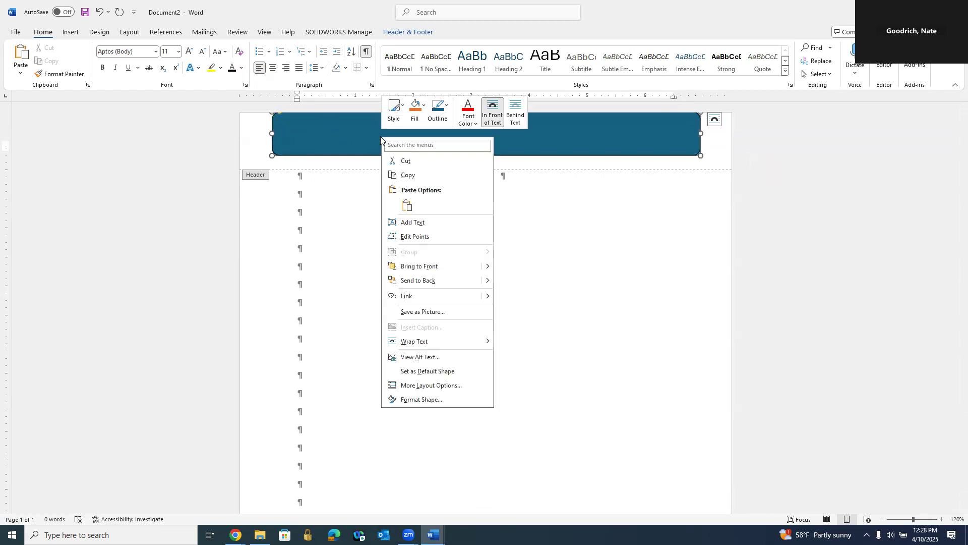
click(414, 222)
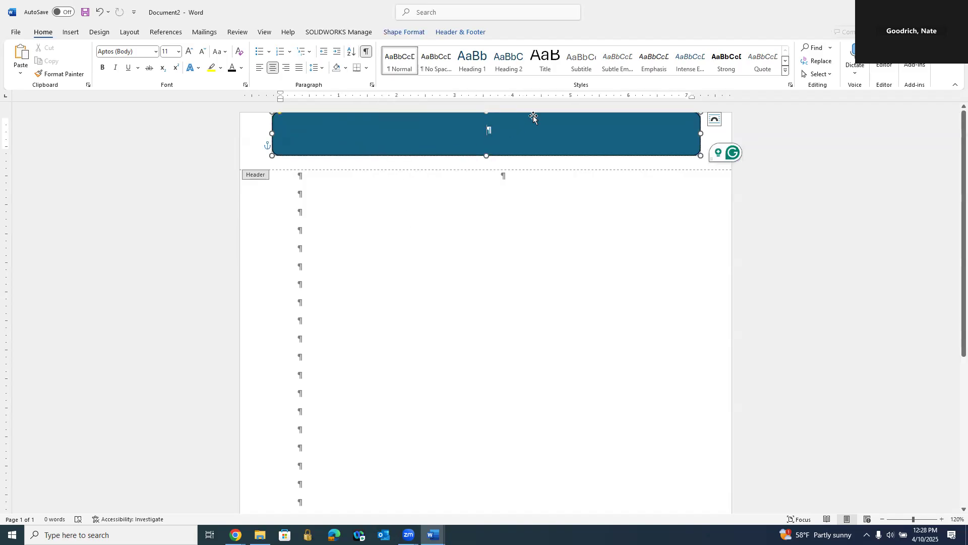
text(Muc)
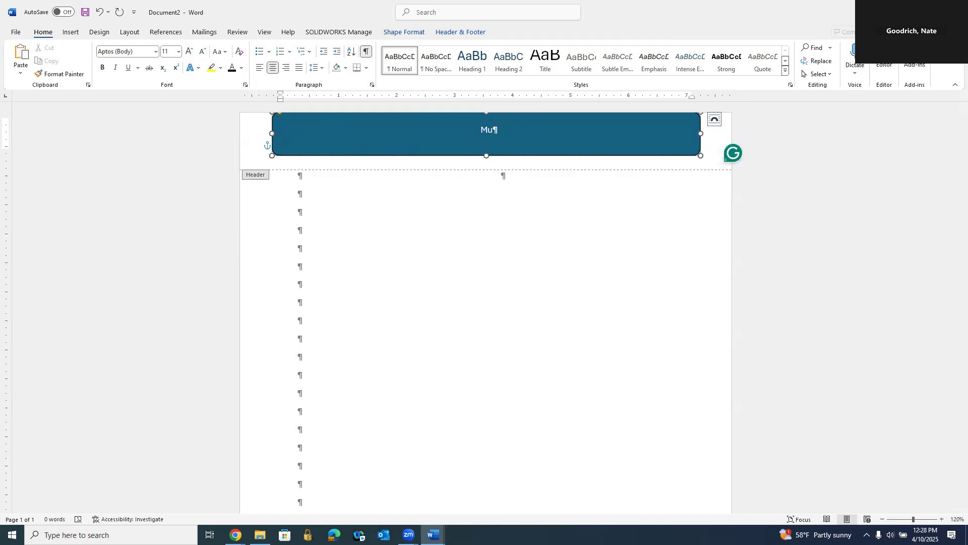
text(room hunting)
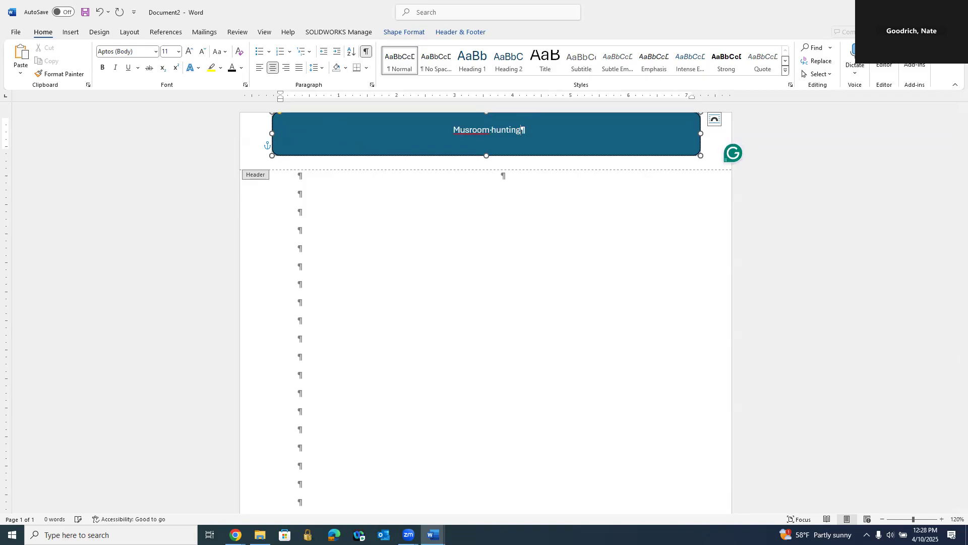
click(498, 129)
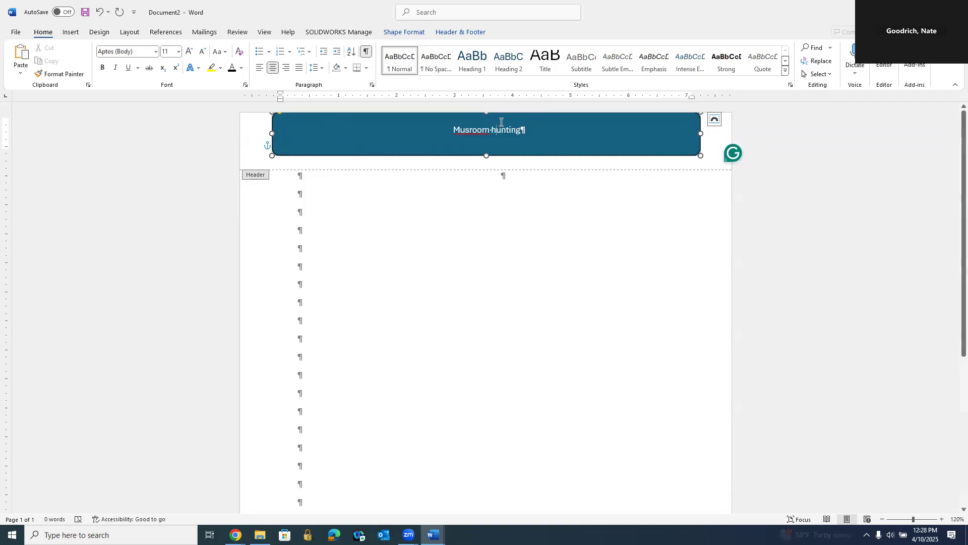
key(BackSpace)
text(H)
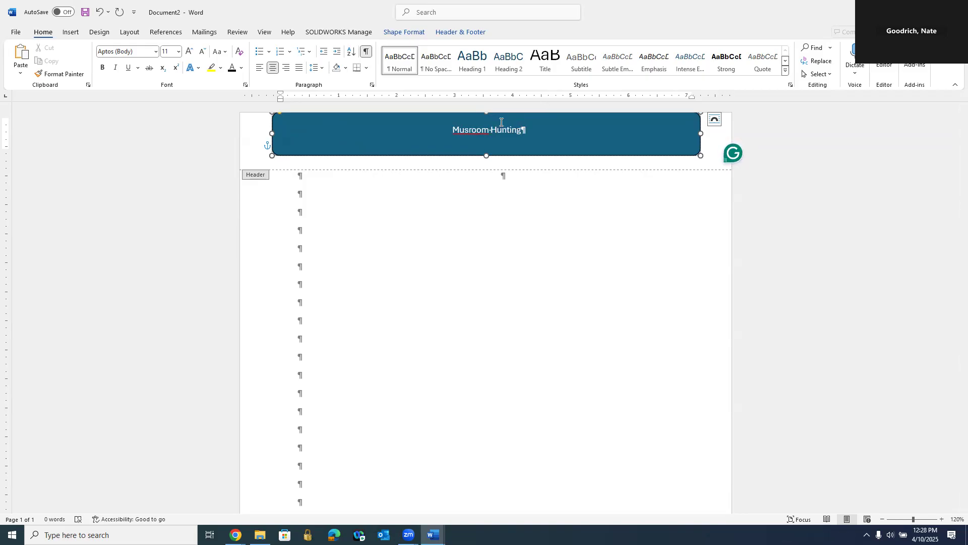
right_click(477, 130)
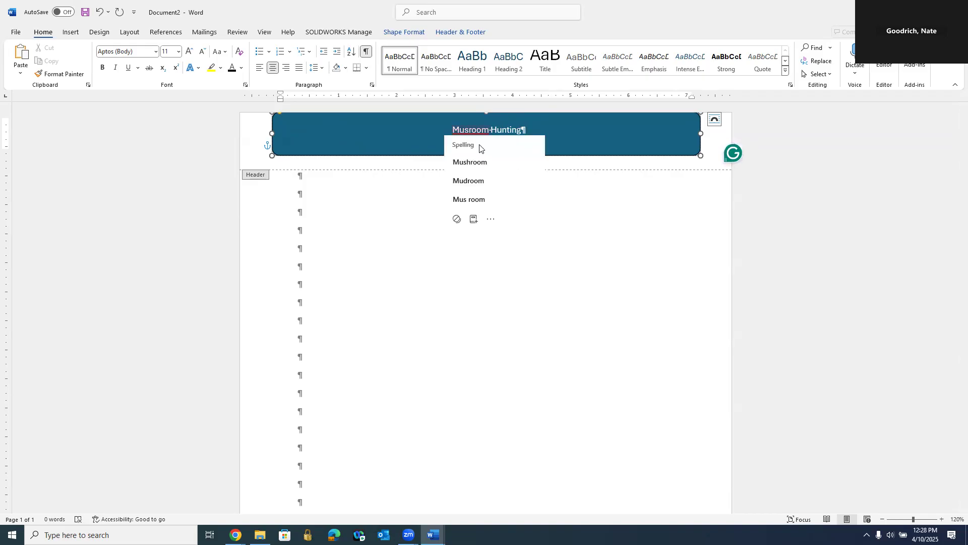
click(474, 163)
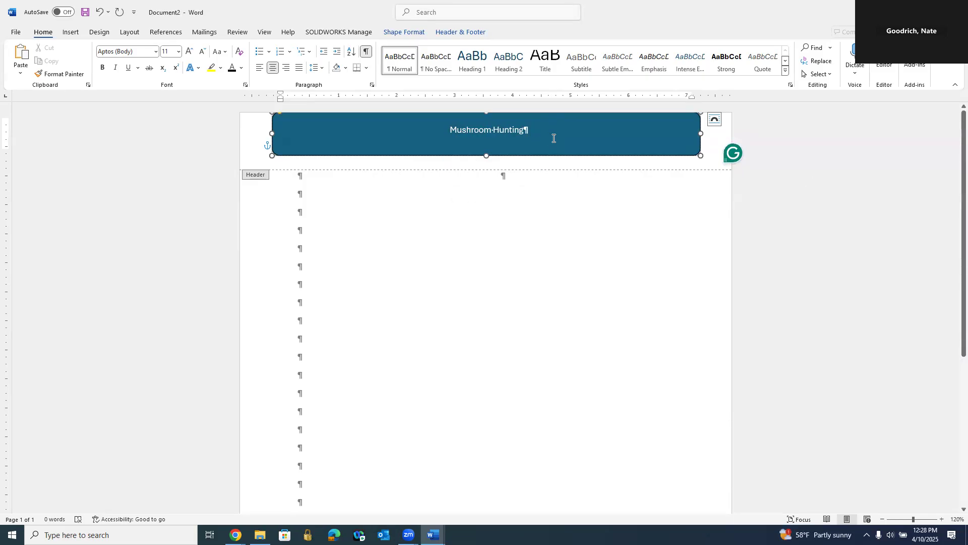
Step: Add a second line in the rectangle with "Editor:" and the editor's full name, and align it right
key(Return)
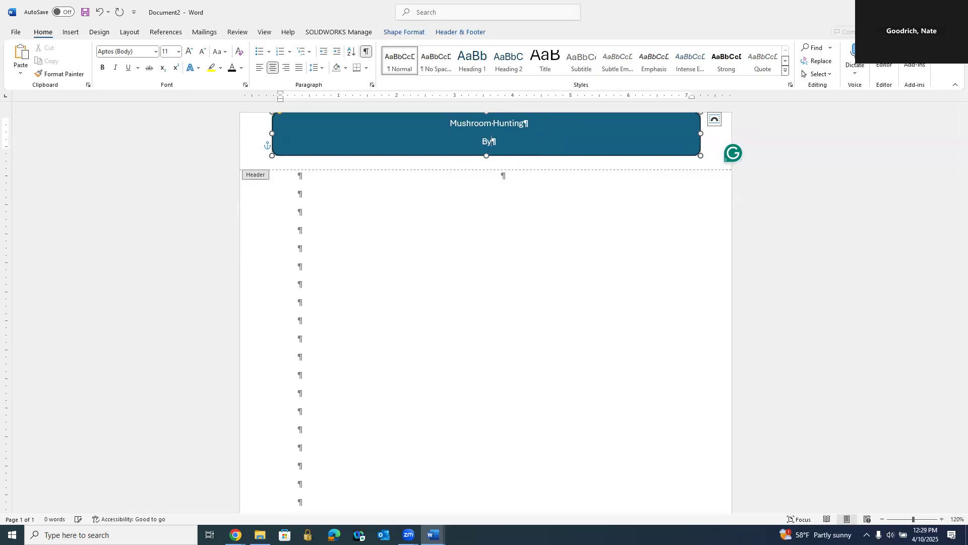
text(By: Nathan goodrich)
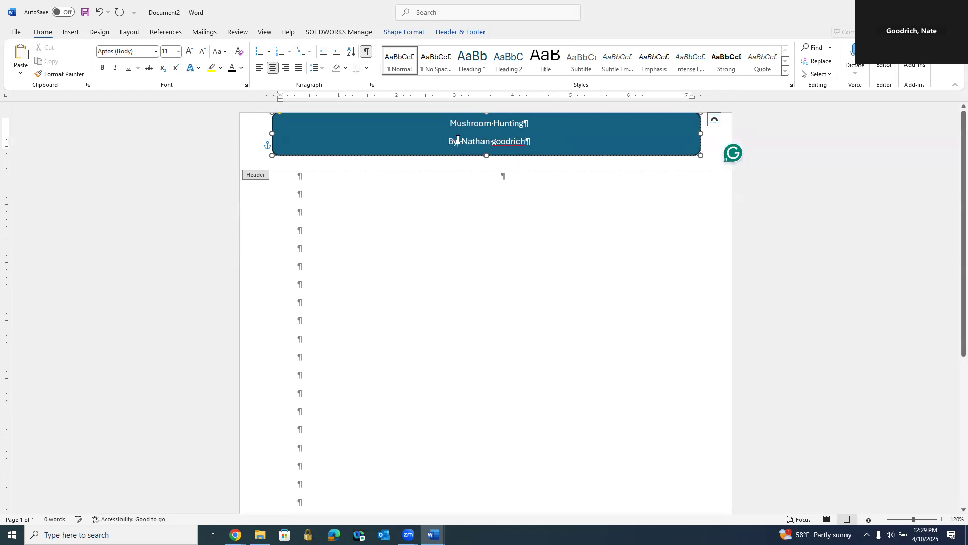
key(BackSpace)
key(BackSpace)
text(Edi)
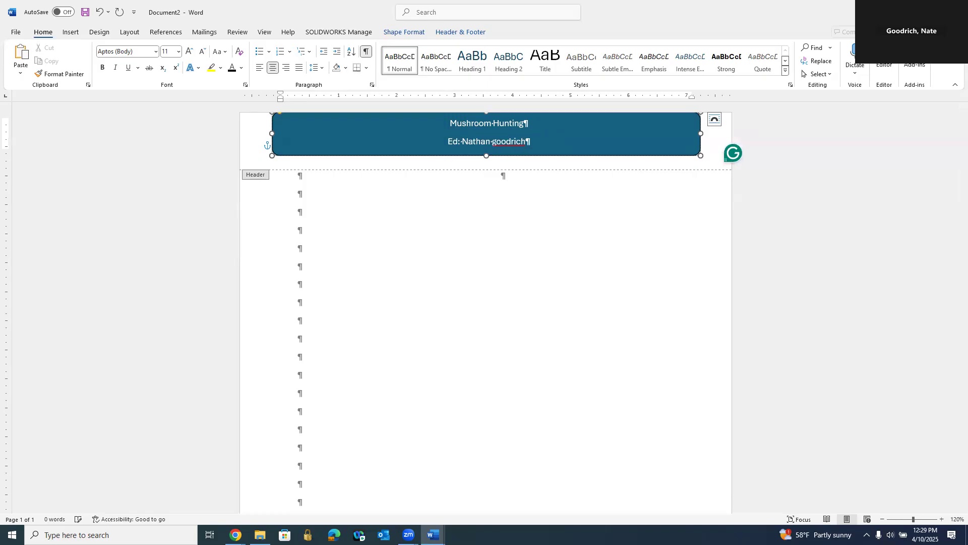
text(tor)
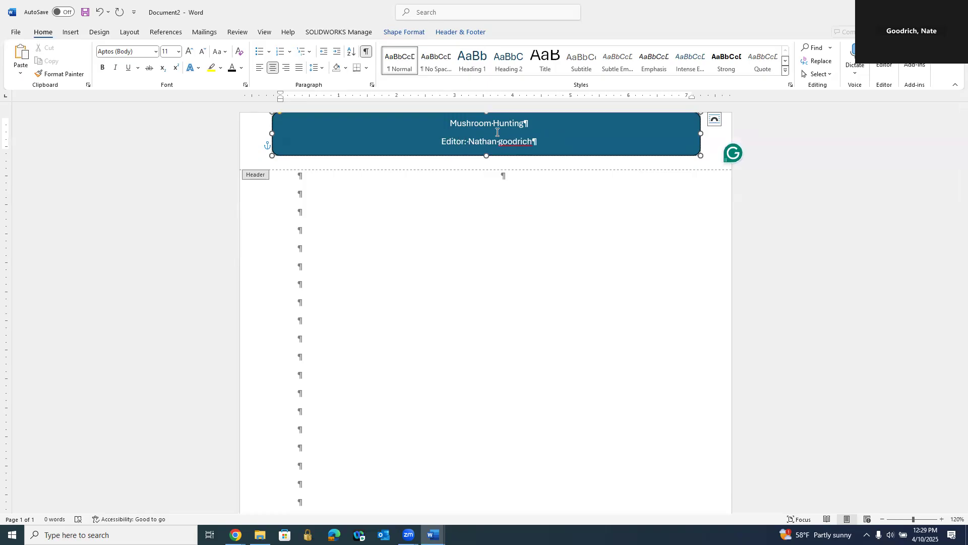
click(504, 143)
key(BackSpace)
text(G)
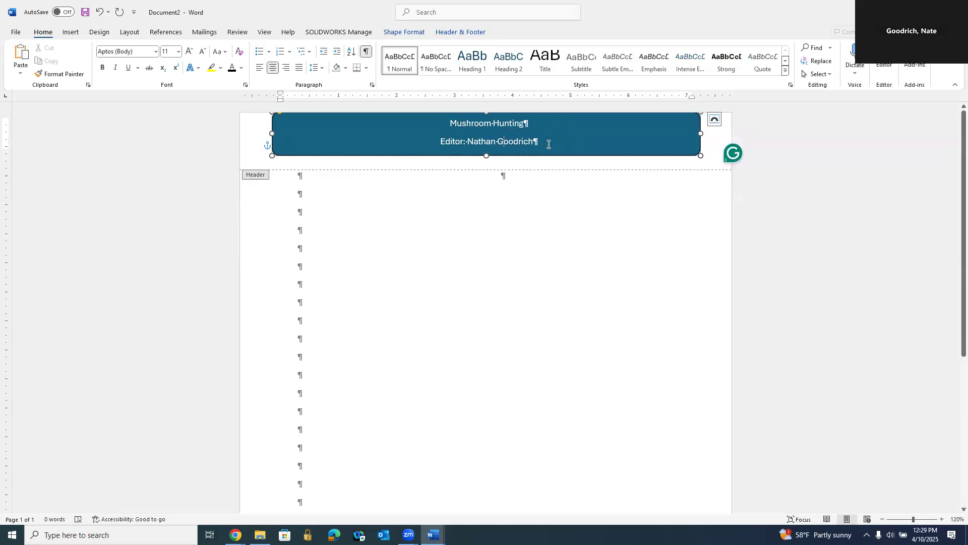
drag(547, 143, 437, 144)
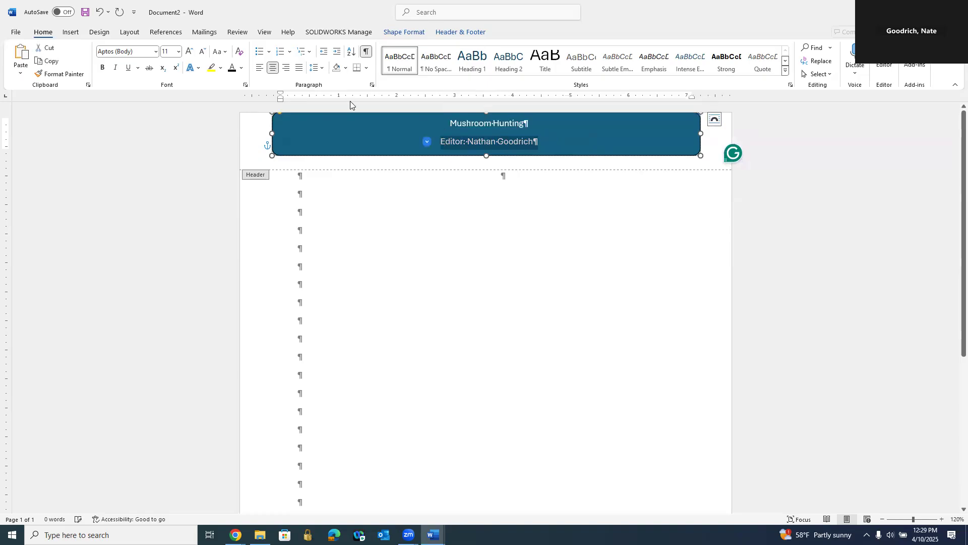
click(286, 69)
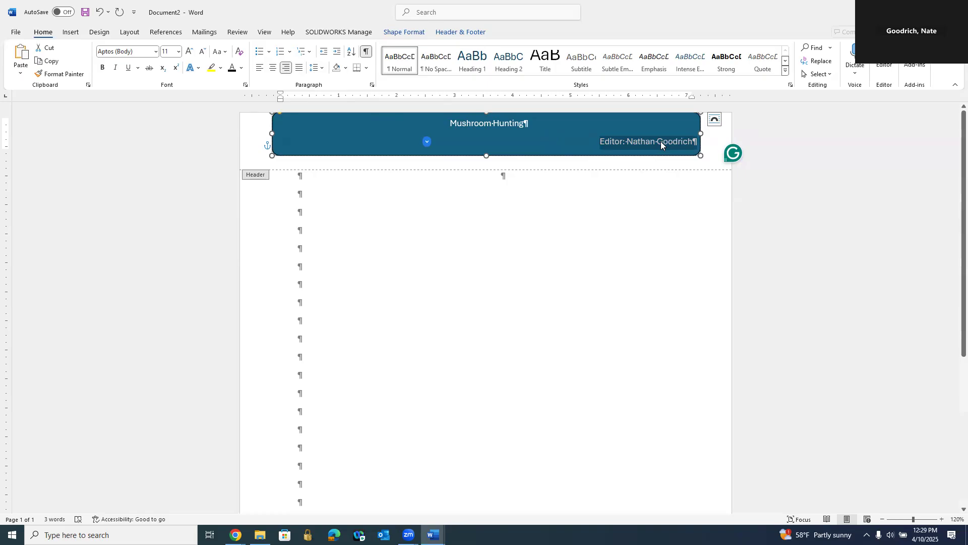
Step: Set the banner title's font size to 16 and highlight its text in dark gray
drag(539, 123, 462, 122)
click(178, 52)
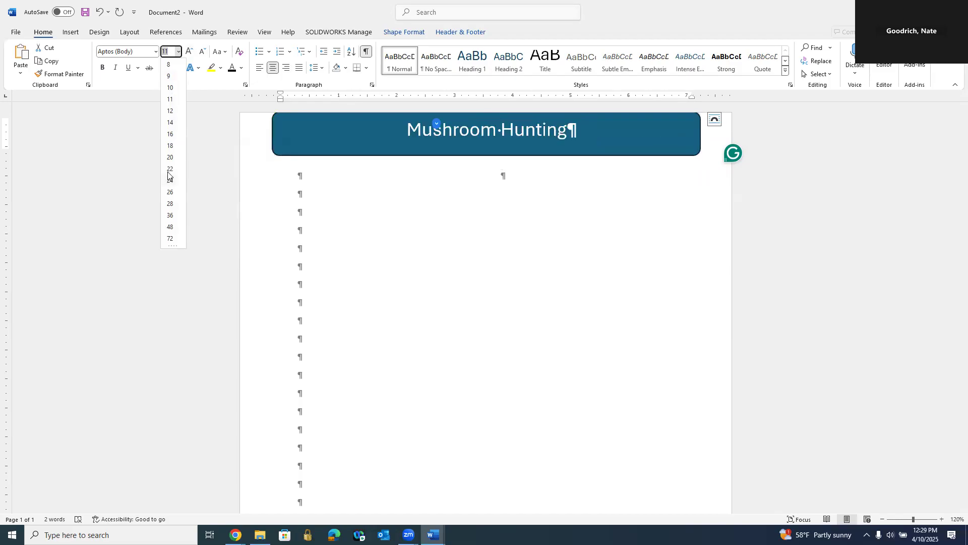
click(170, 134)
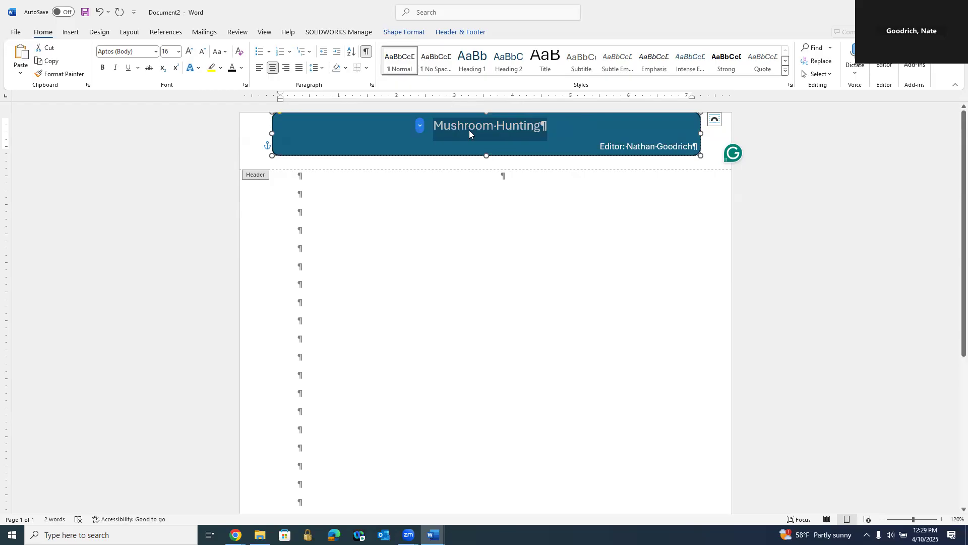
click(220, 69)
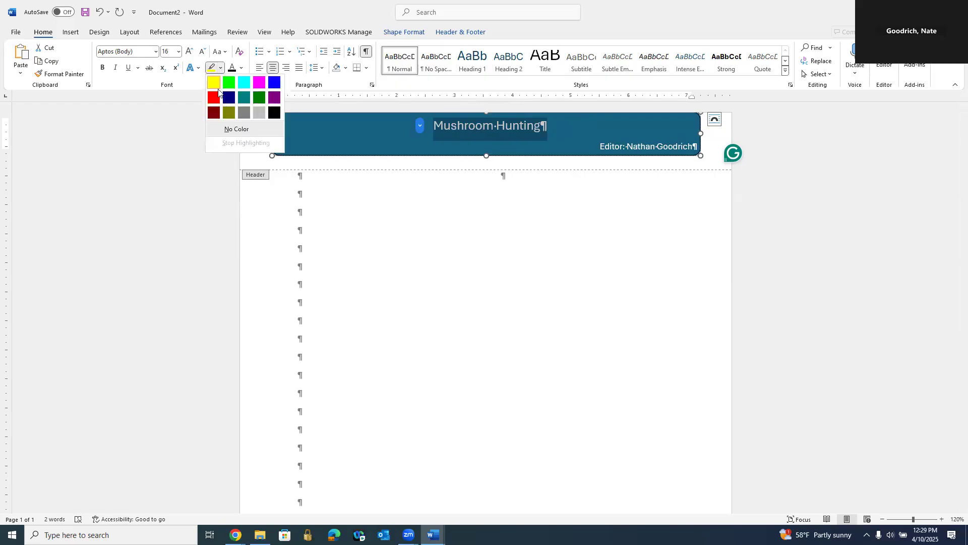
click(244, 114)
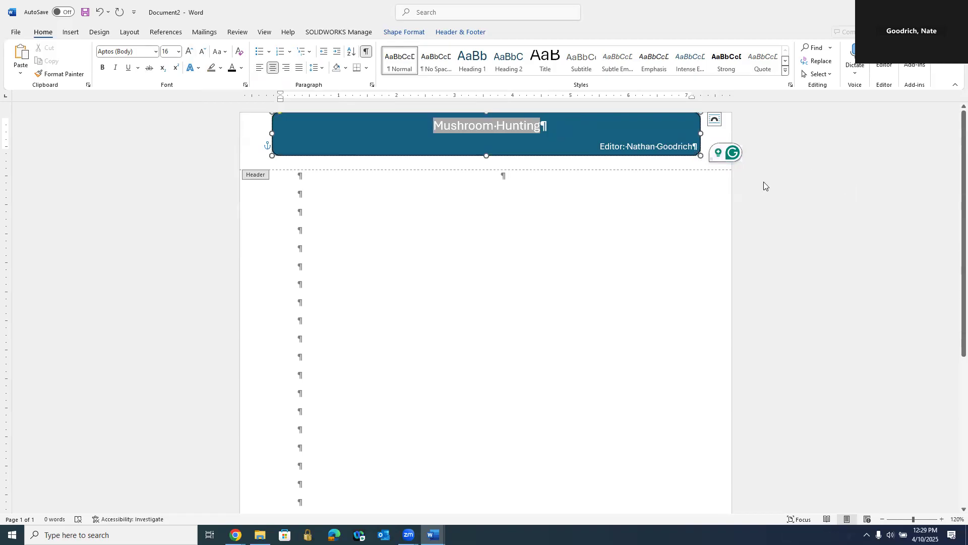
Step: Stretch the header rectangle to the full page width and down to the header's lower boundary
drag(700, 133, 723, 133)
drag(498, 158, 493, 167)
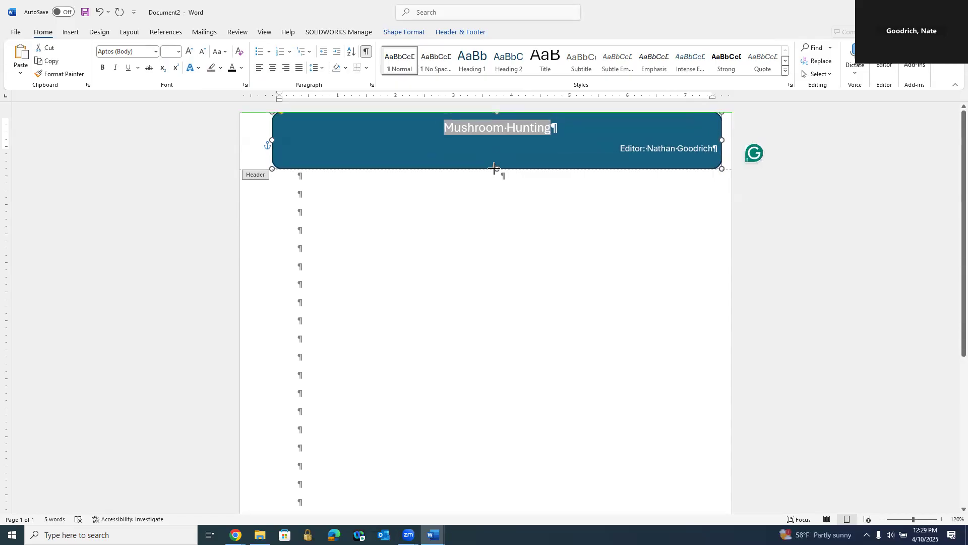
drag(272, 139, 241, 139)
drag(720, 138, 730, 138)
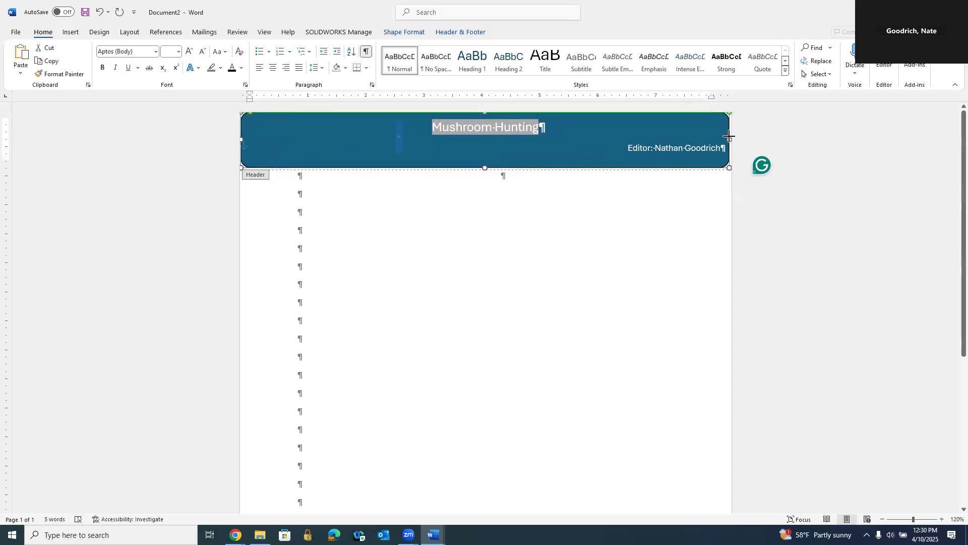
Step: Enlarge the "Mushroom Hunting" title to font size 26 and leave header editing
triple_click(502, 128)
click(178, 51)
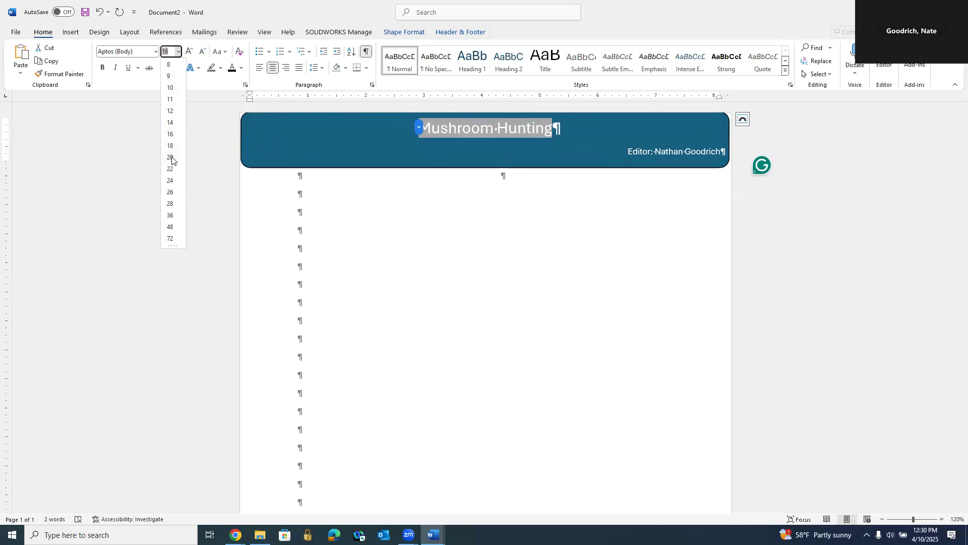
click(169, 192)
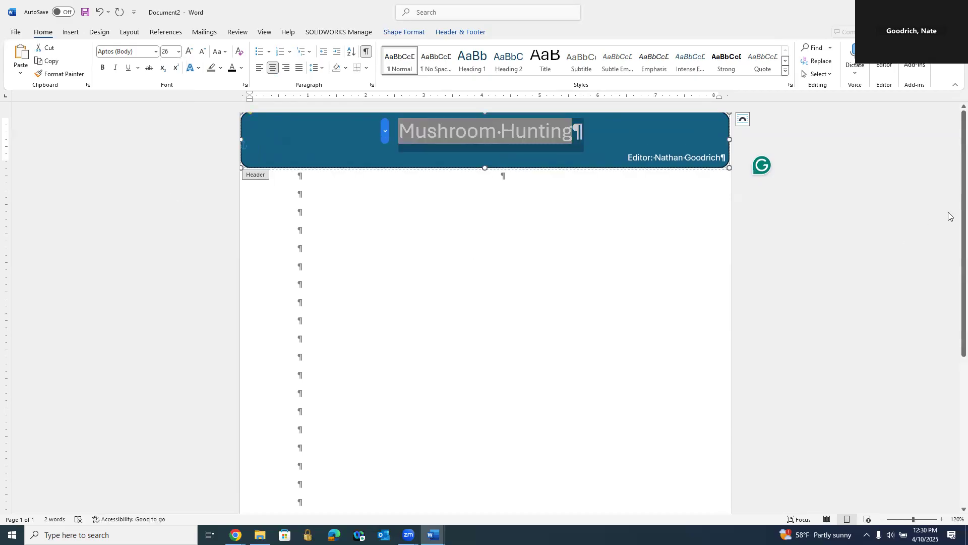
double_click(836, 223)
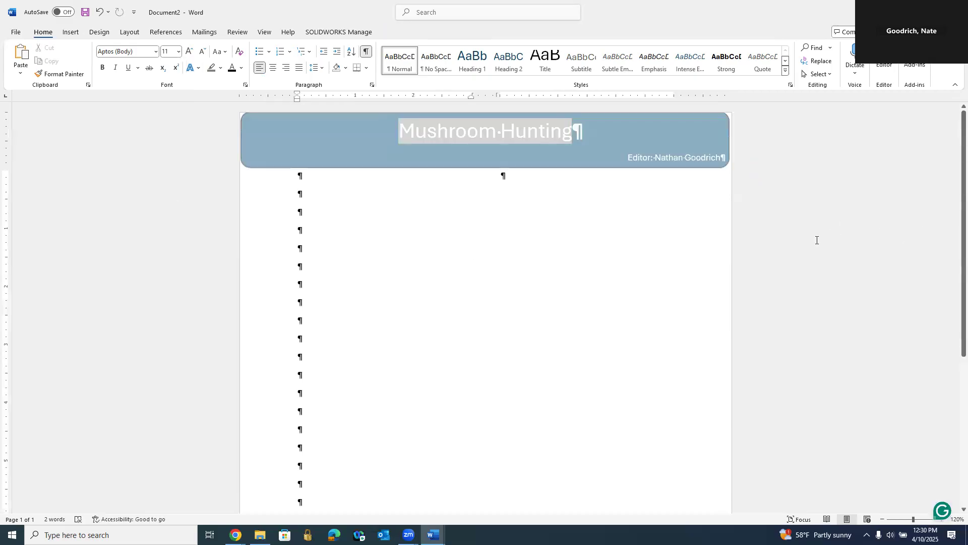
Step: Reopen the header for editing and return to the document body
double_click(311, 139)
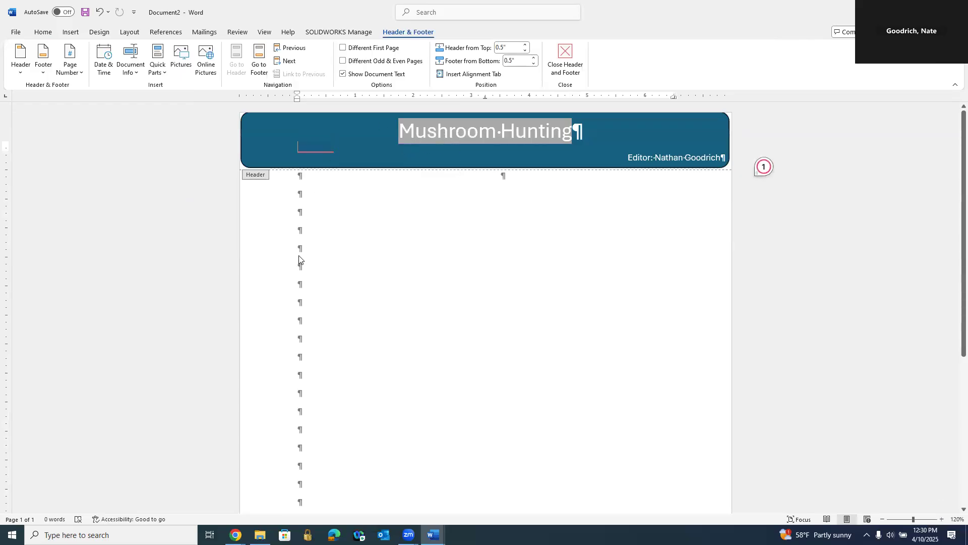
double_click(346, 221)
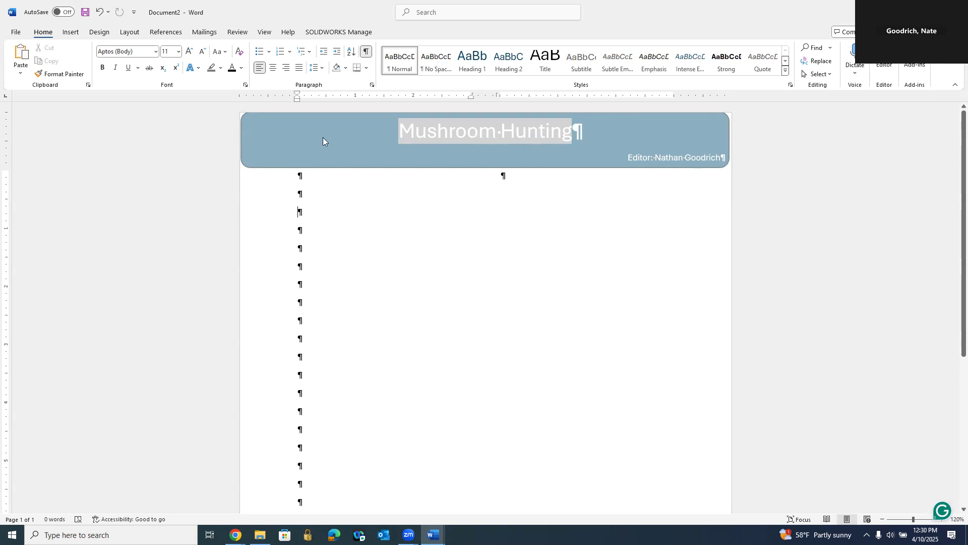
click(727, 139)
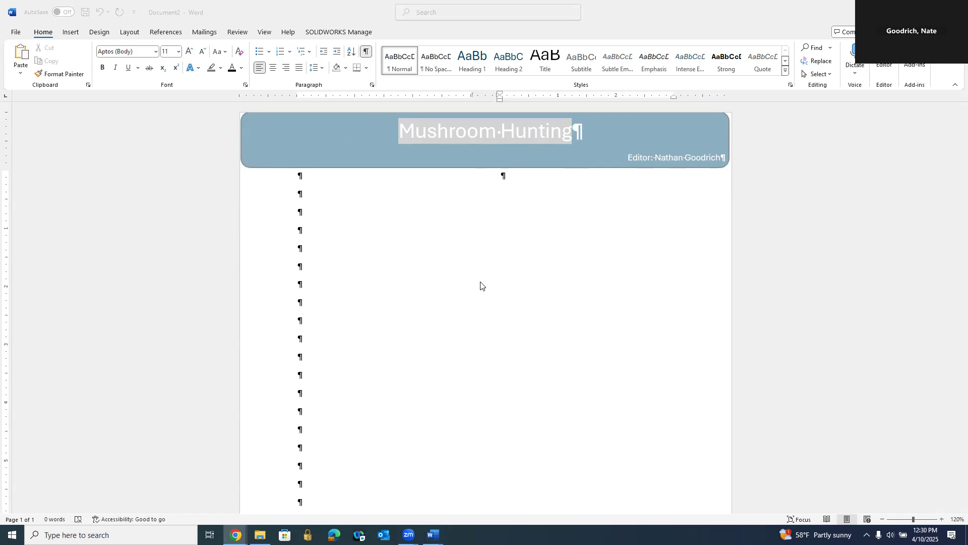
Step: Draw a heart shape about 1.1 inches wide over the left end of the header banner, from the document body
click(75, 38)
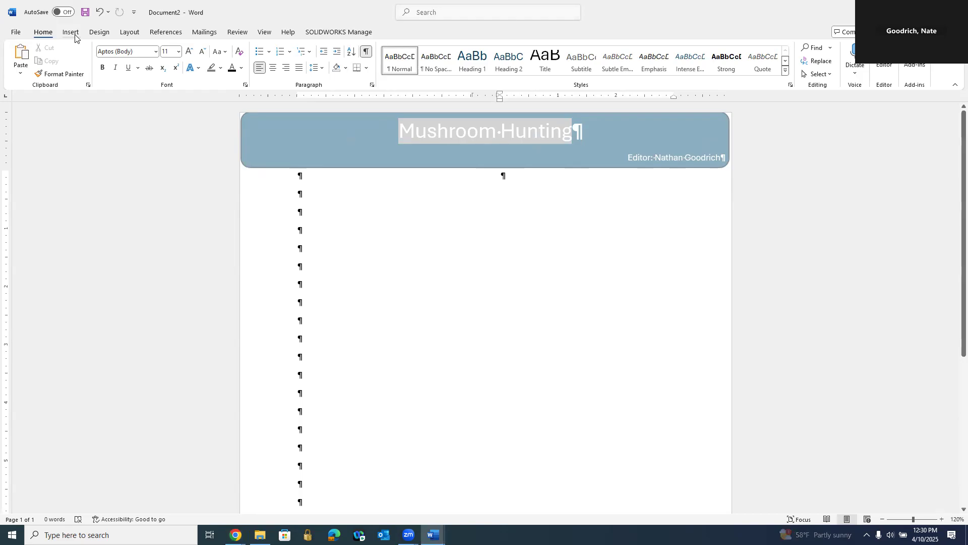
click(72, 33)
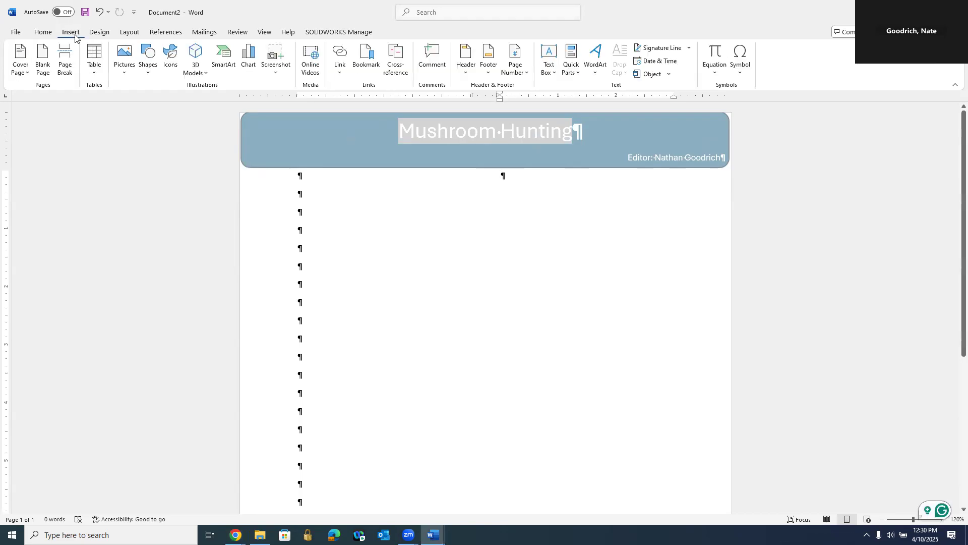
click(148, 73)
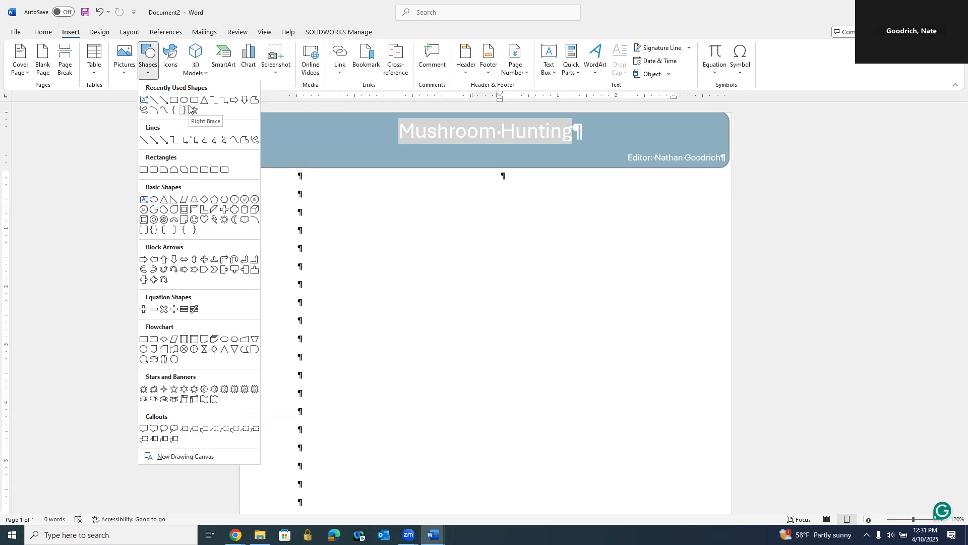
click(204, 219)
mouse_move(273, 127)
mouse_down()
mouse_move(298, 157)
mouse_move(337, 165)
mouse_up()
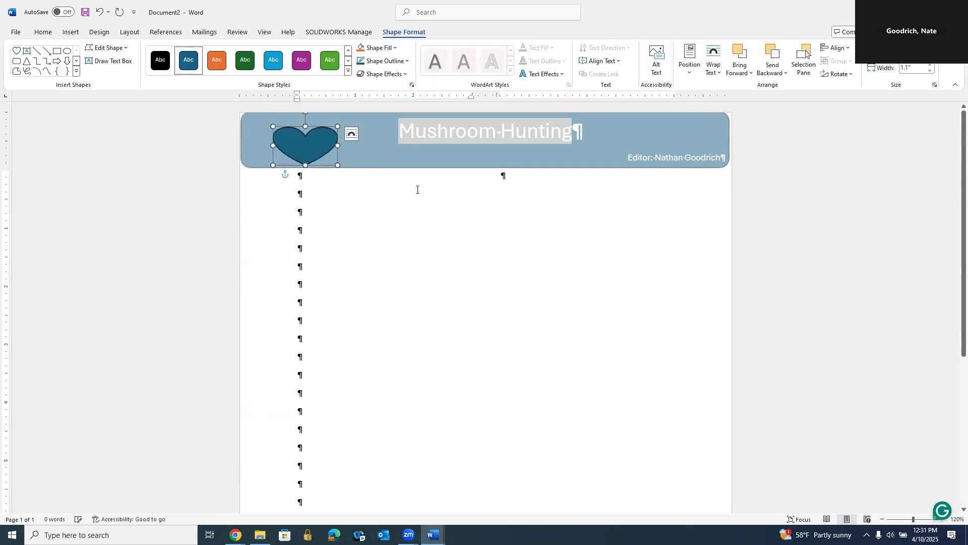
click(431, 242)
Step: Add the editor's initials as text inside the heart shape
click(304, 143)
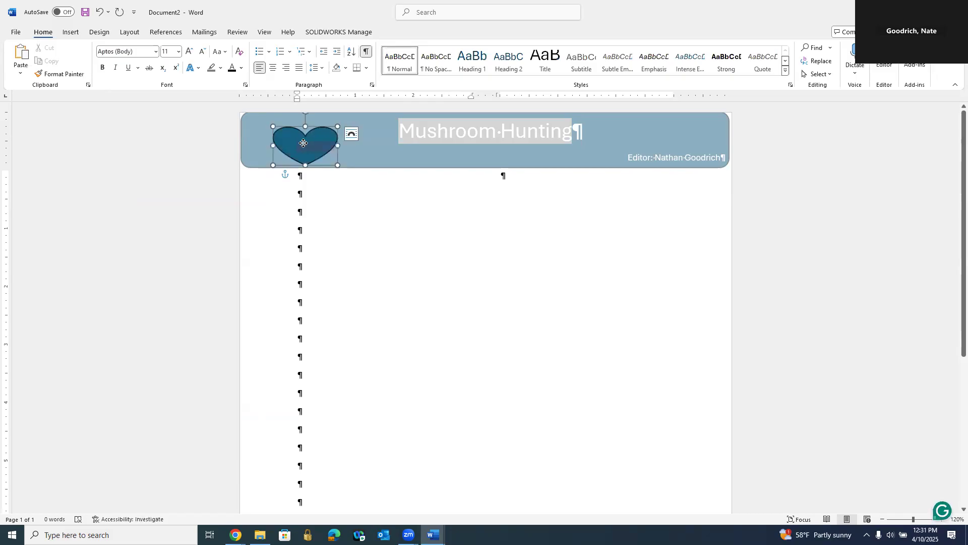
right_click(304, 144)
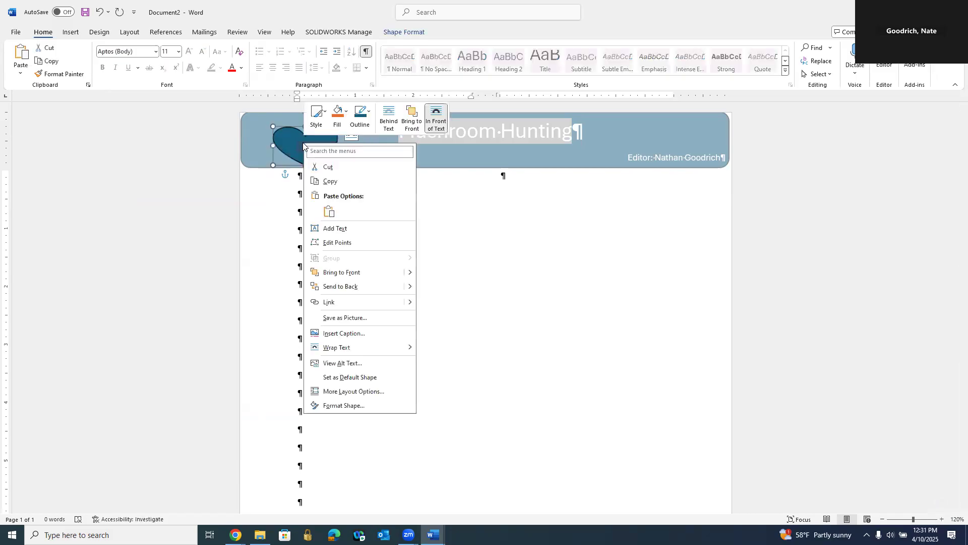
click(340, 228)
text(NTG)
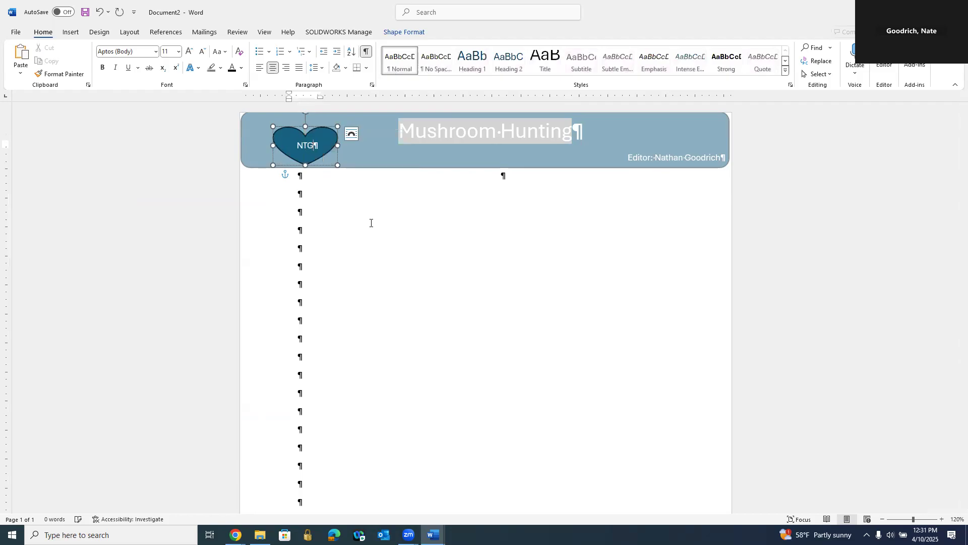
click(386, 209)
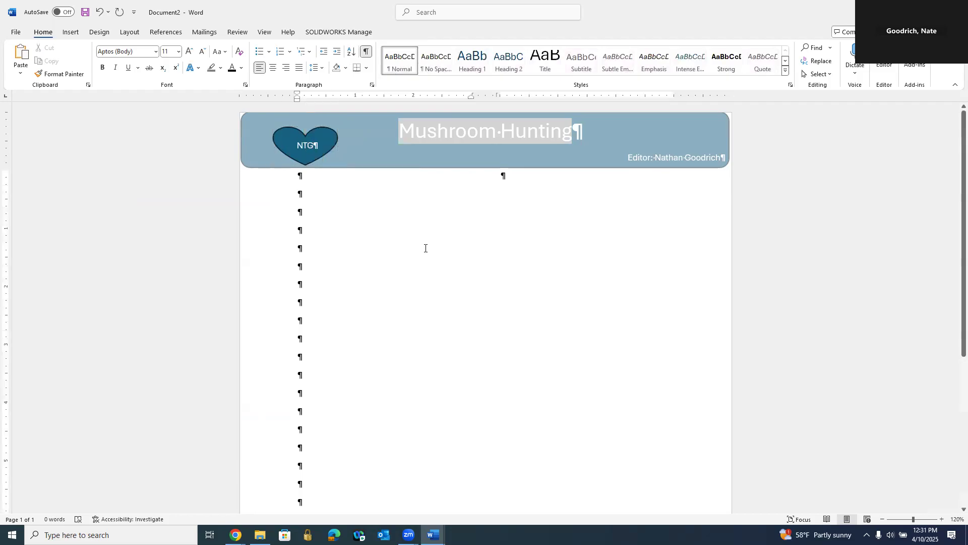
Step: Hide the formatting marks, stretch the header banner to the page's right edge, and return to the document body
click(367, 53)
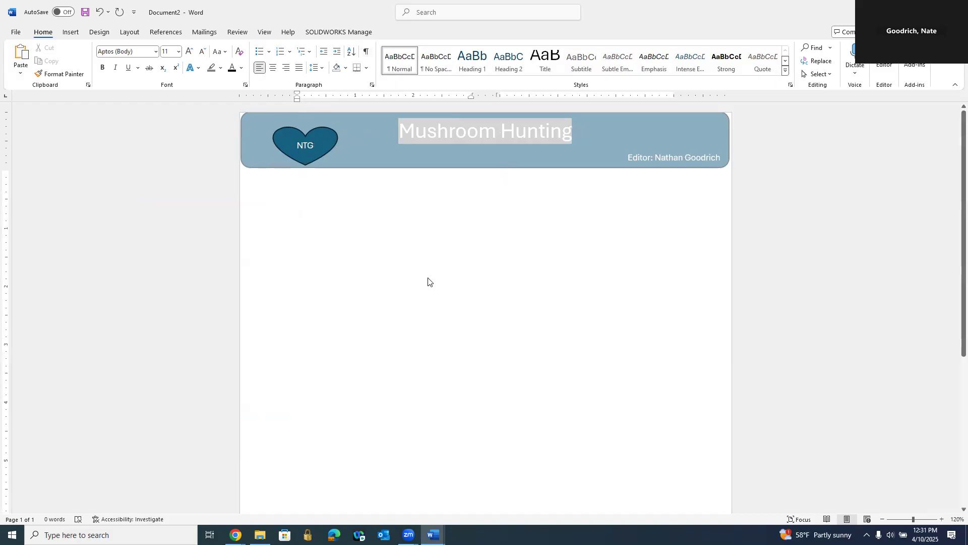
click(726, 140)
double_click(723, 136)
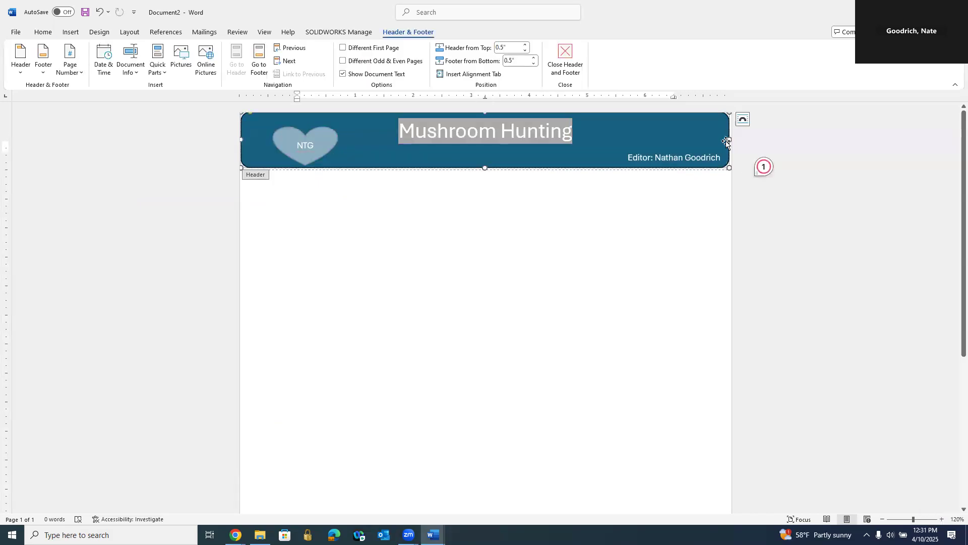
drag(728, 140, 731, 139)
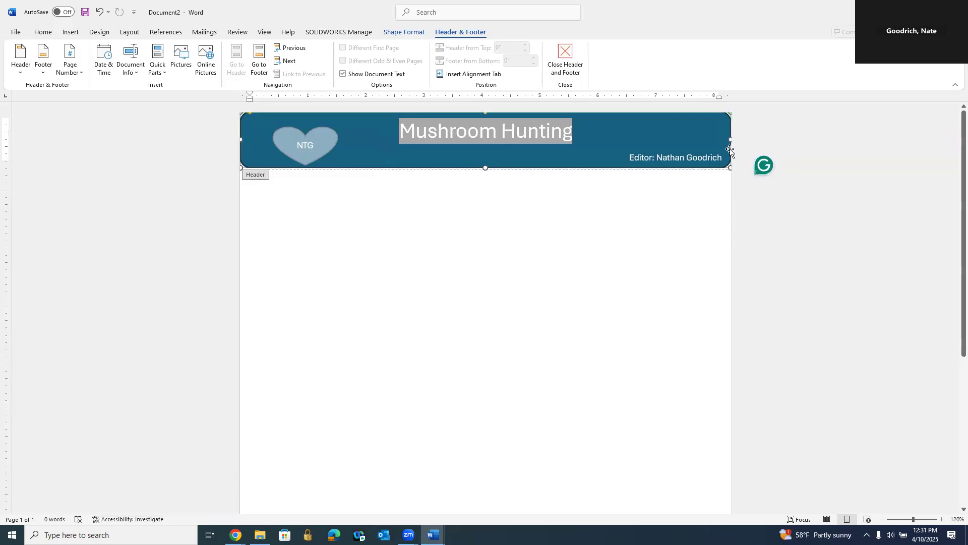
double_click(610, 304)
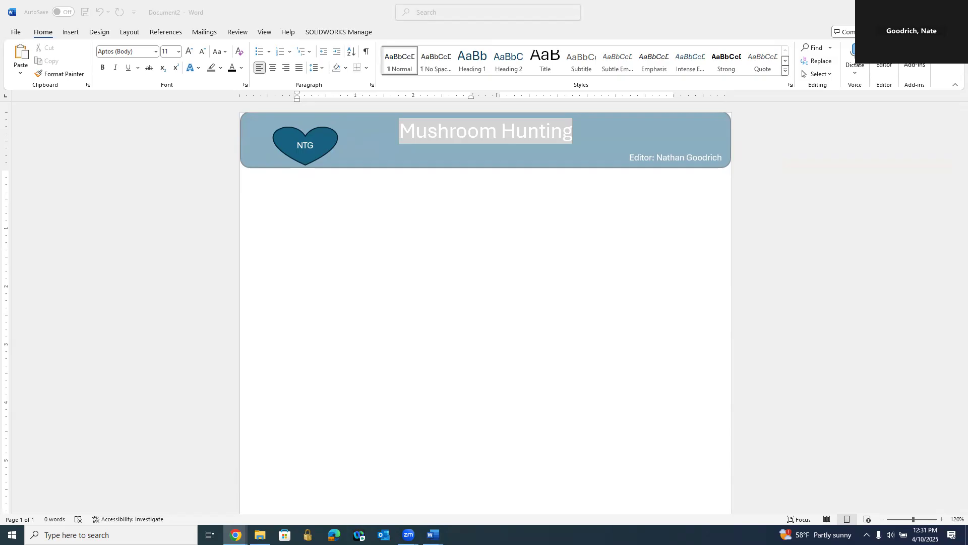
Step: Show the formatting marks and paste the copied mushroom identification text at the start of the first column, keeping text only
click(347, 7)
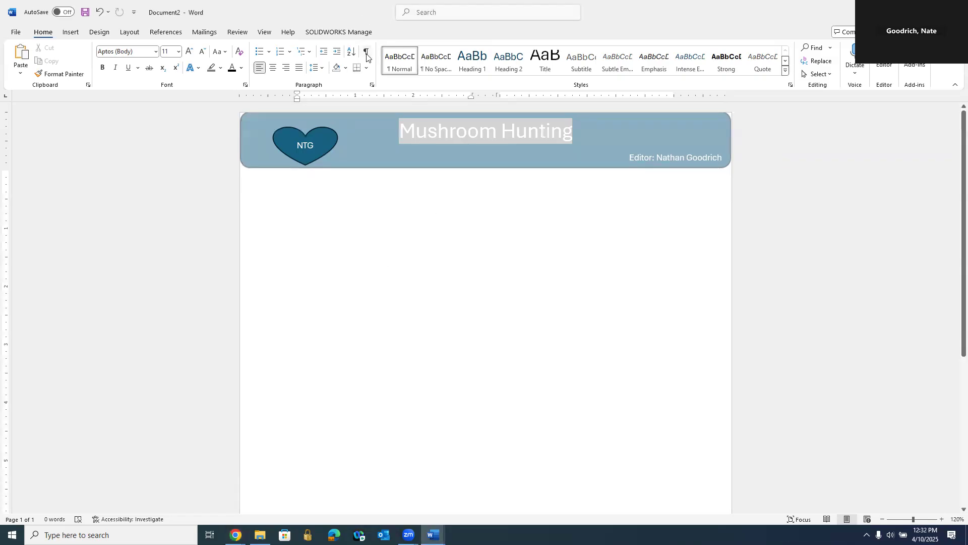
click(367, 54)
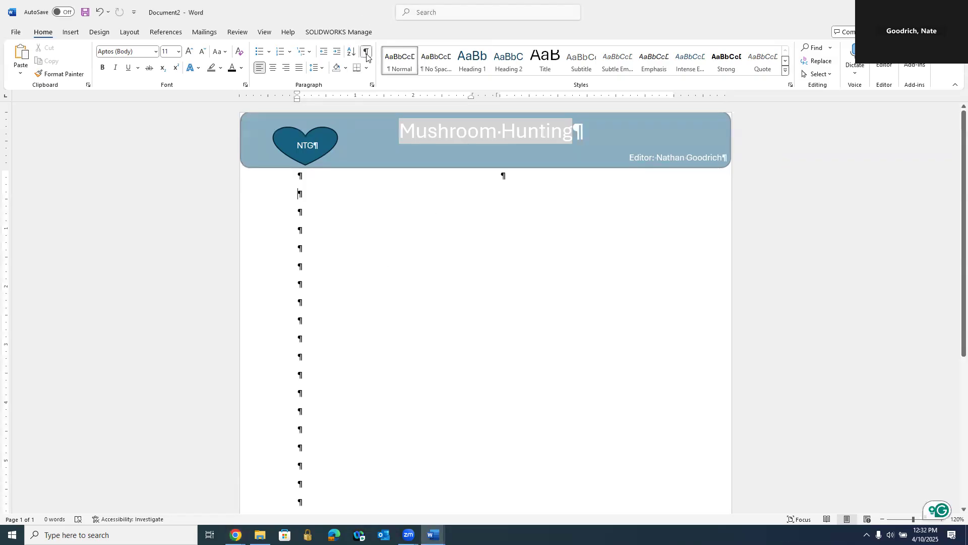
right_click(314, 175)
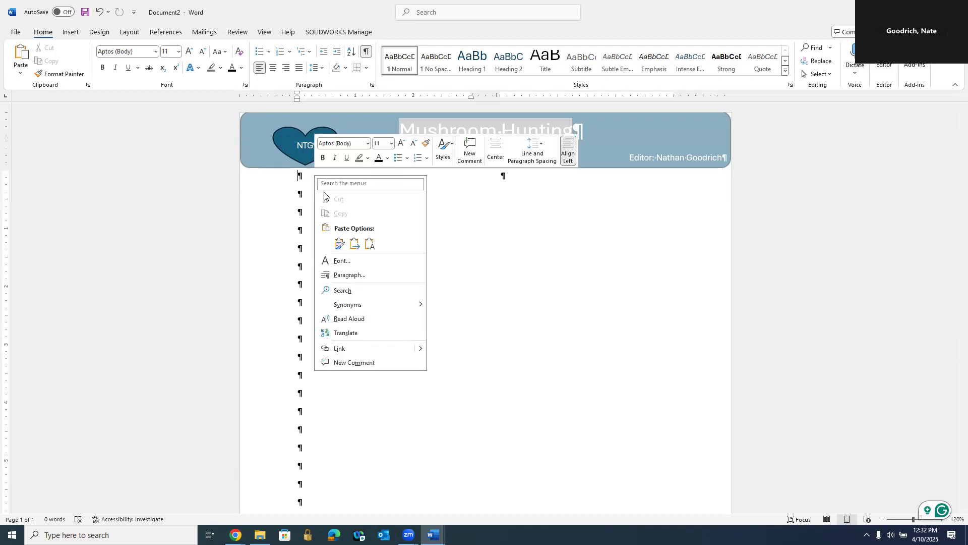
click(371, 246)
Step: Move the displaced heart shape back onto the left end of the header banner
scroll(872, 360, down, 5)
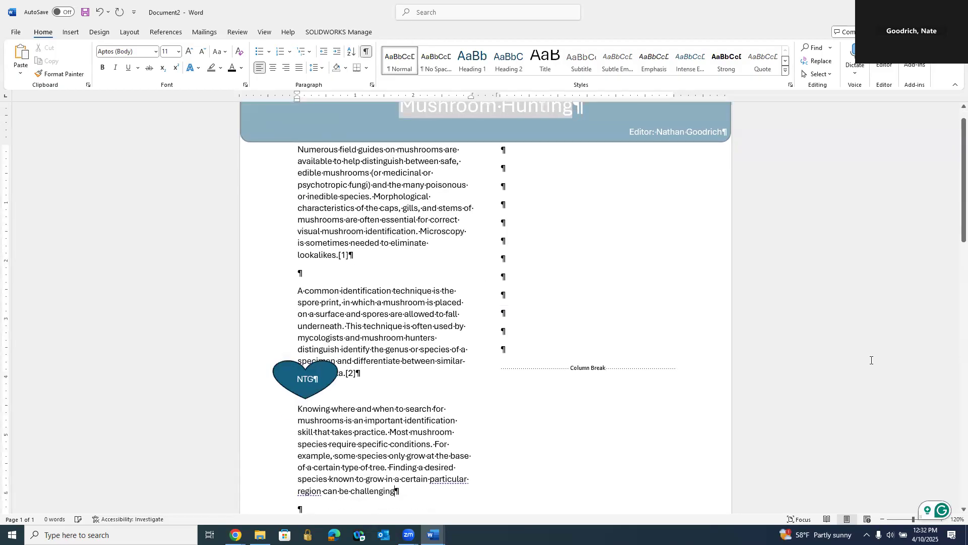
scroll(512, 291, up, 5)
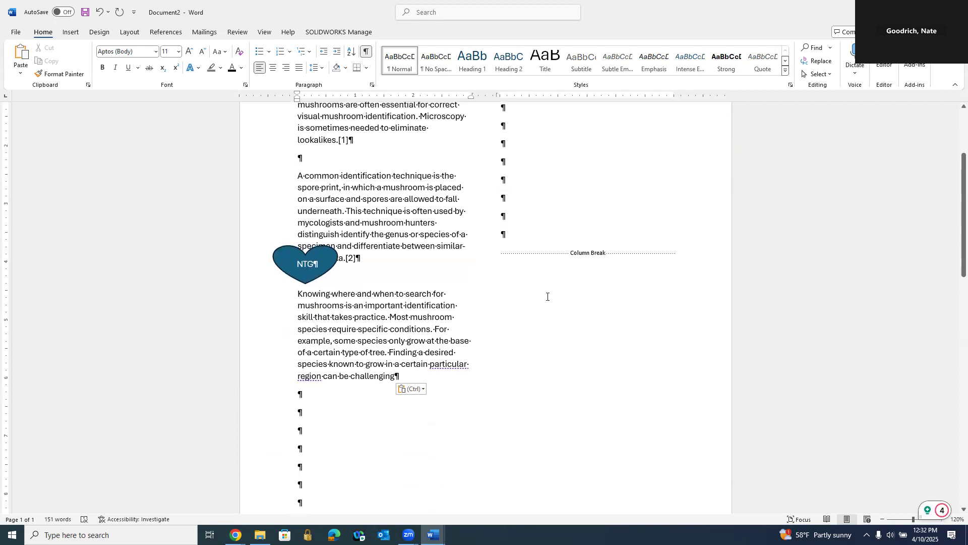
drag(307, 401, 319, 136)
Step: Delete the empty paragraphs between the three pasted text paragraphs
click(579, 451)
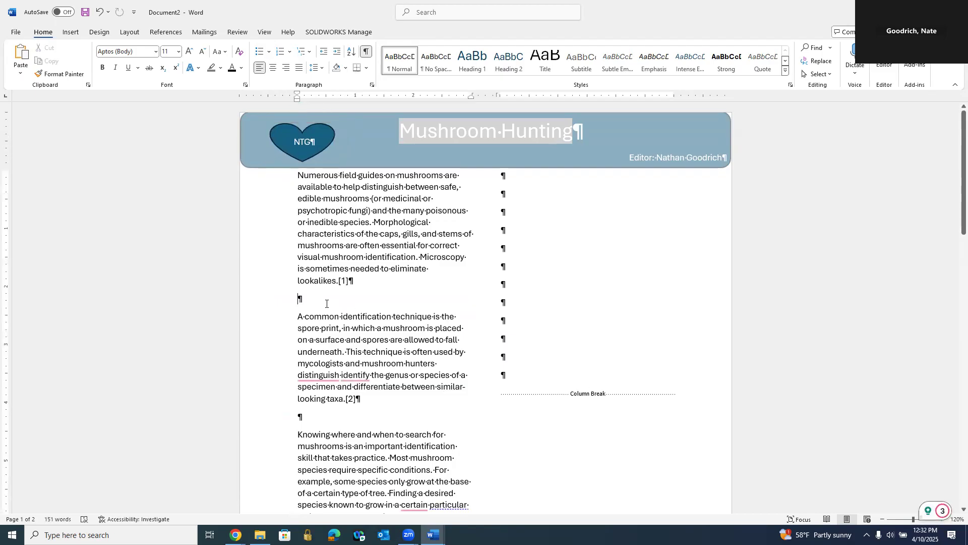
key(BackSpace)
key(BackSpace)
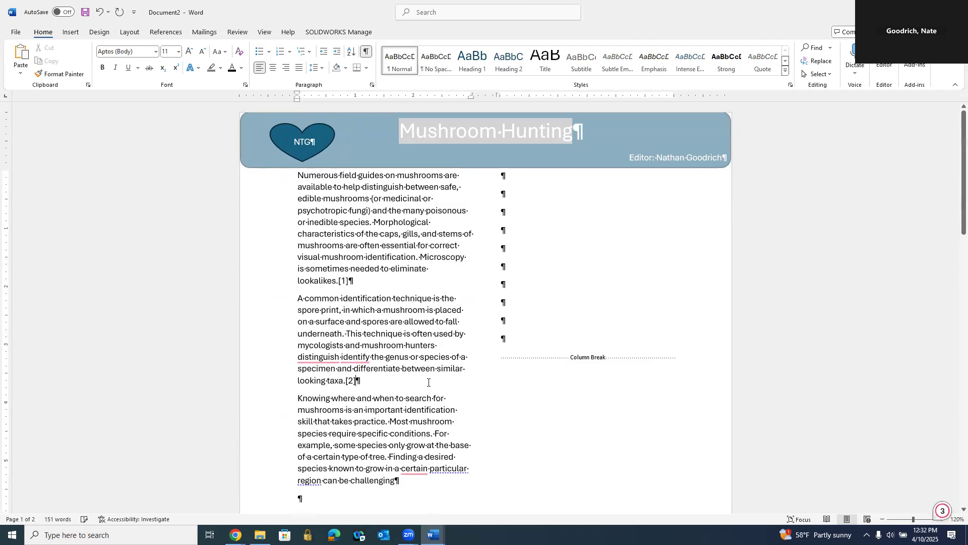
Step: Delete the empty paragraphs above the column break in the second column so the break moves back to the first column
scroll(428, 382, down, 2)
scroll(428, 382, up, 1)
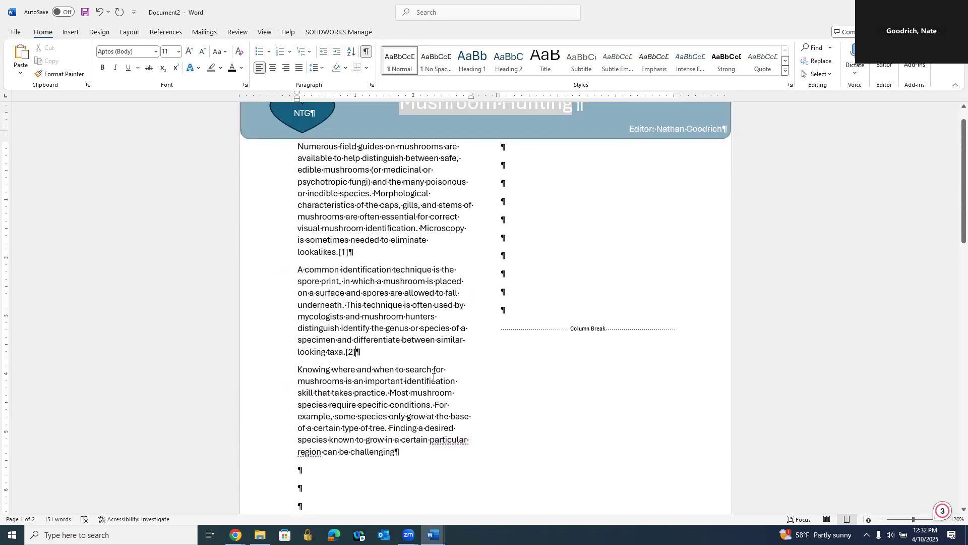
mouse_move(413, 443)
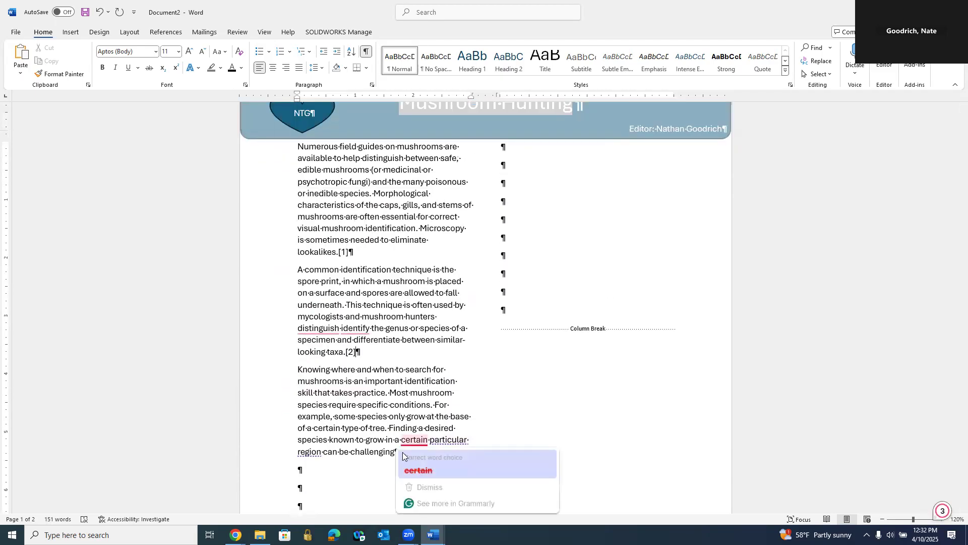
drag(493, 296, 513, 147)
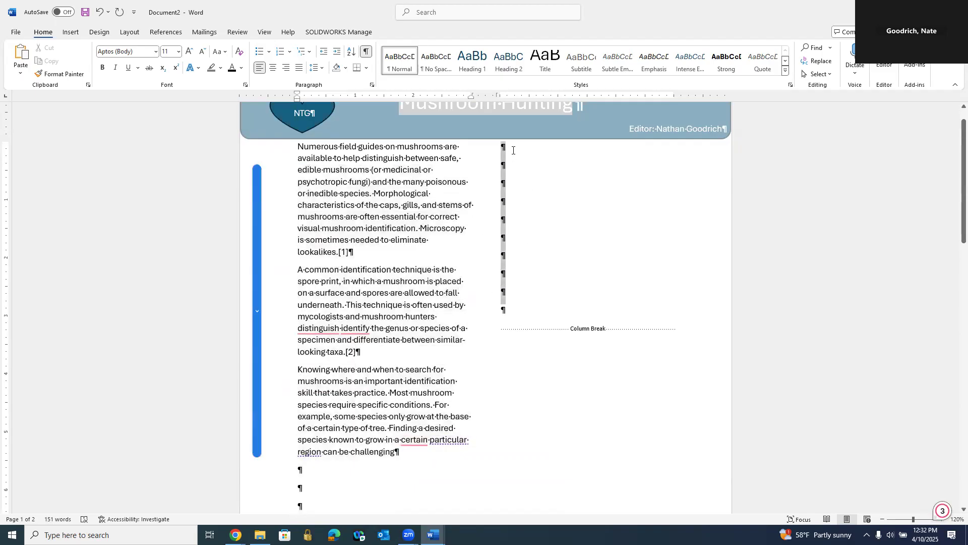
key(BackSpace)
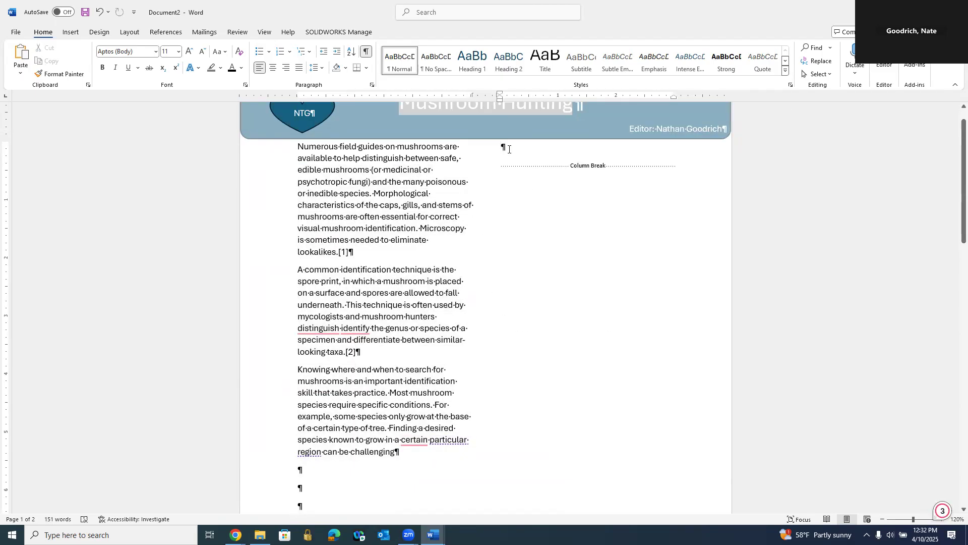
key(BackSpace)
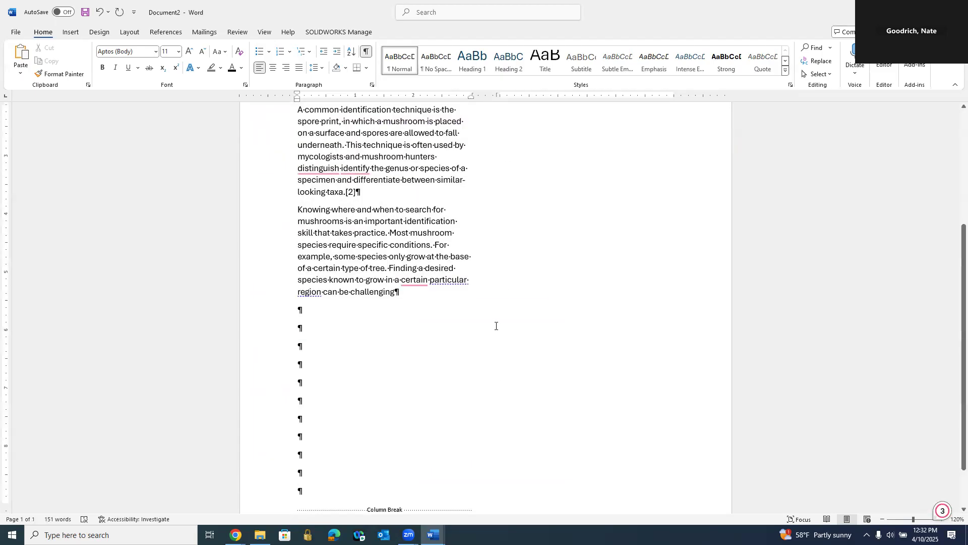
Step: Delete the run of empty paragraphs below the article text in the first column, leaving one above the column break
scroll(495, 326, up, 3)
scroll(337, 474, down, 2)
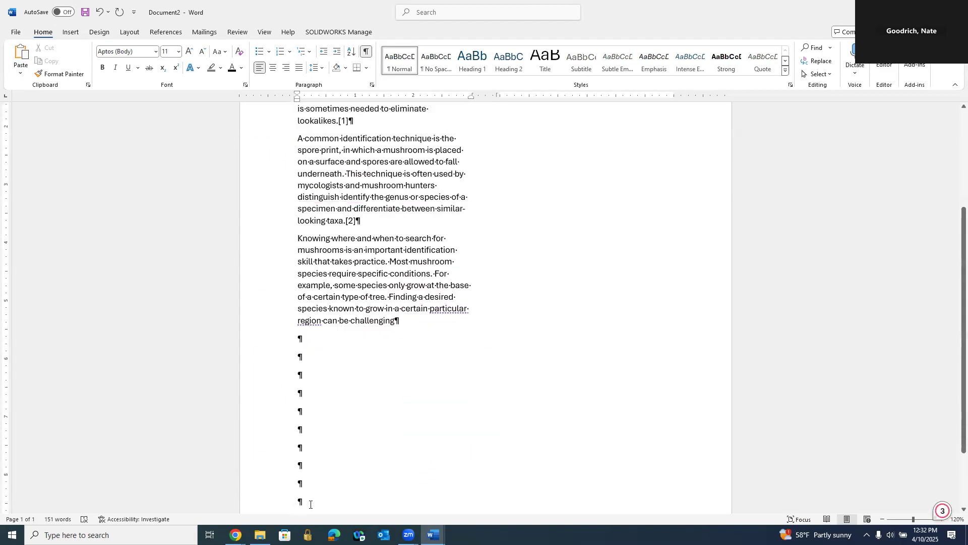
scroll(311, 505, down, 2)
drag(315, 461, 295, 290)
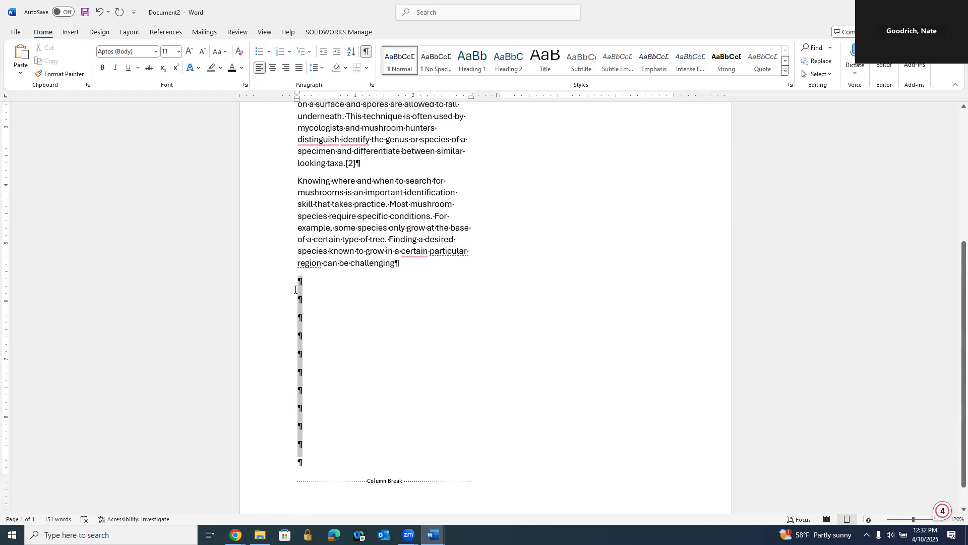
key(BackSpace)
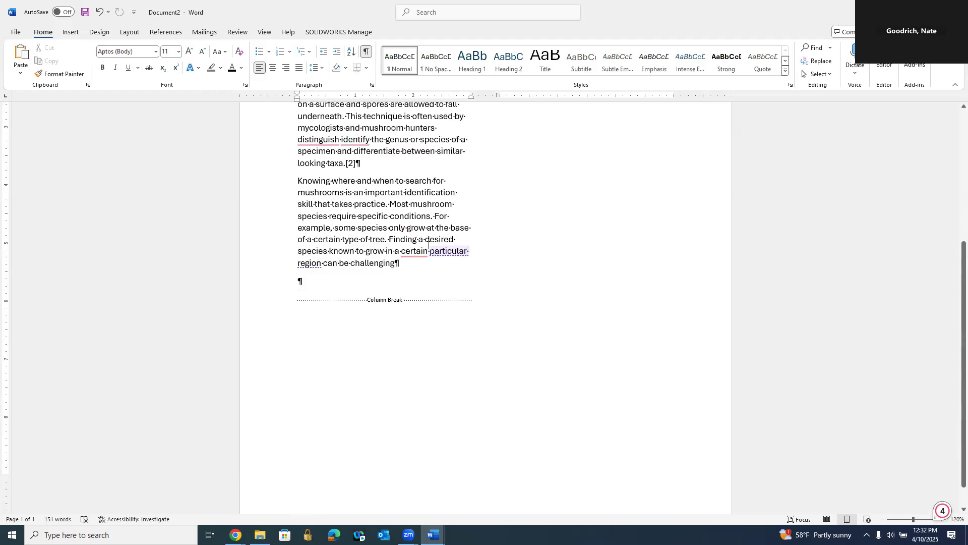
Step: Set the three article paragraphs in the first column to font size 14
drag(408, 272, 300, 176)
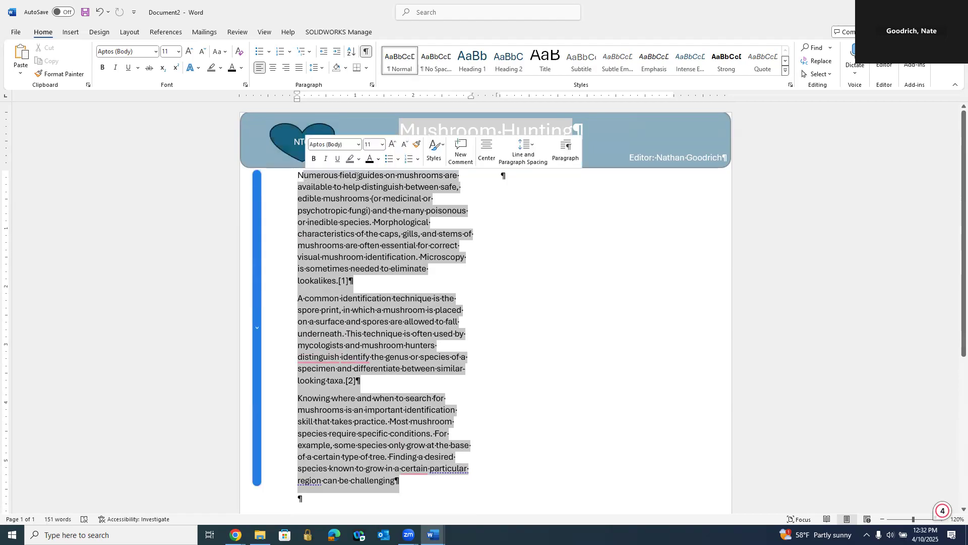
click(178, 52)
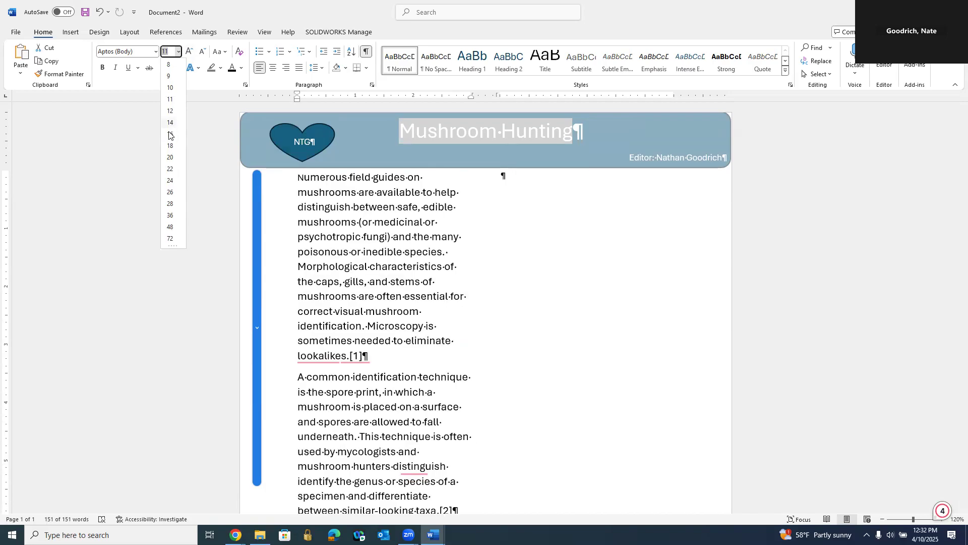
key(Escape)
click(171, 127)
click(324, 240)
Step: Delete the remaining empty paragraph between the article text and the column break
scroll(373, 277, down, 3)
scroll(374, 276, down, 3)
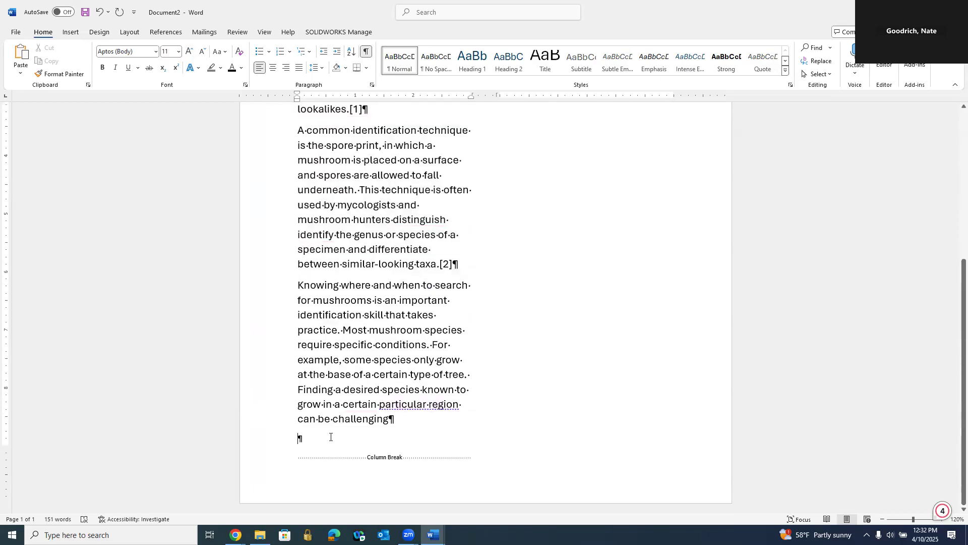
key(BackSpace)
scroll(476, 391, up, 5)
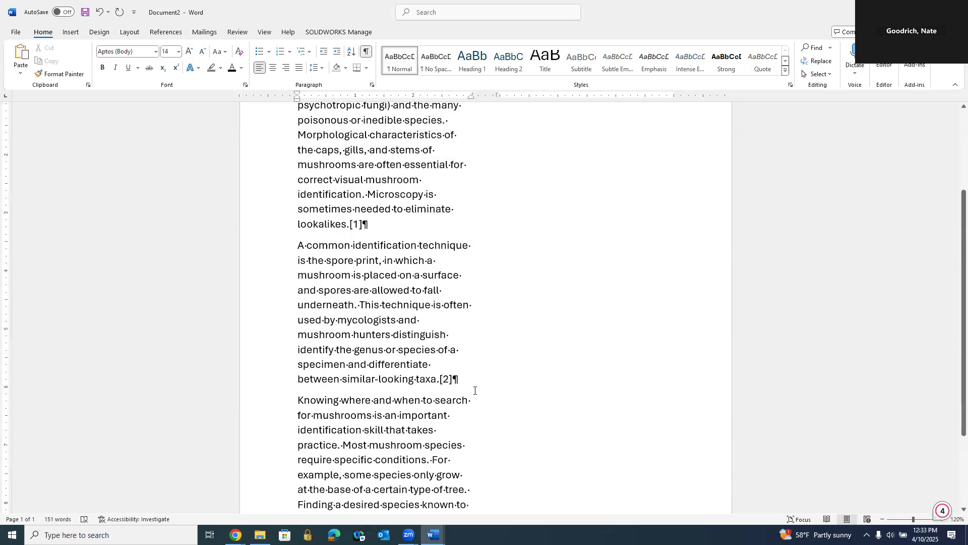
scroll(475, 391, up, 1)
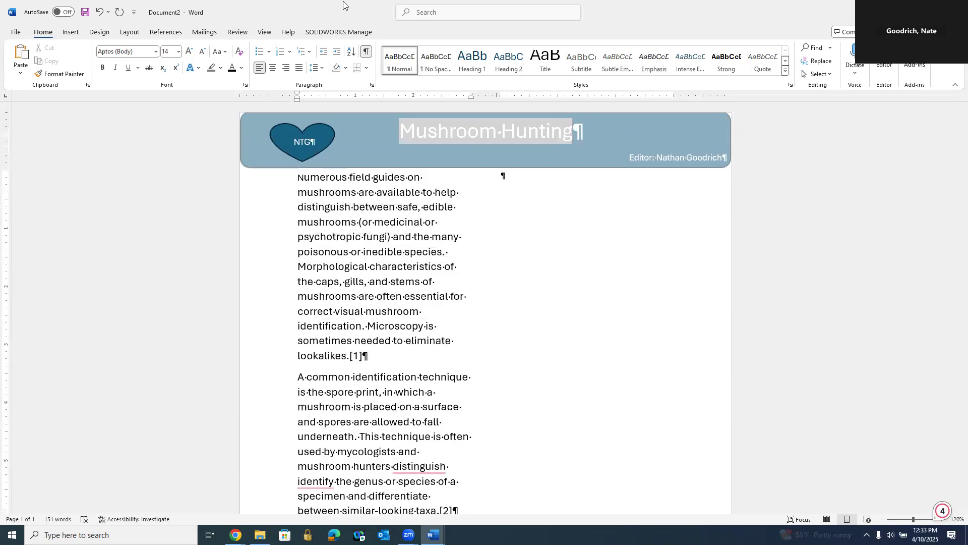
Step: Set the page color to the palest blue theme tint
click(131, 33)
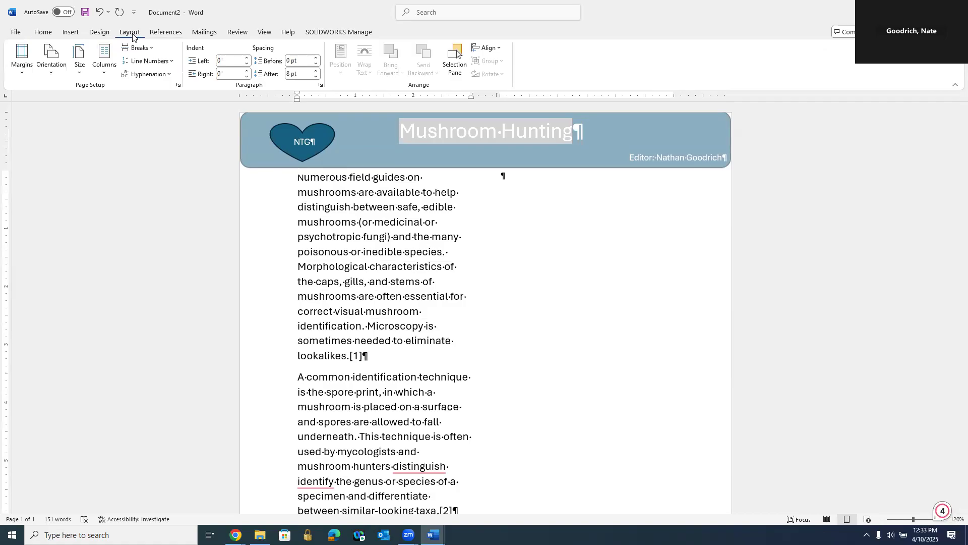
click(159, 33)
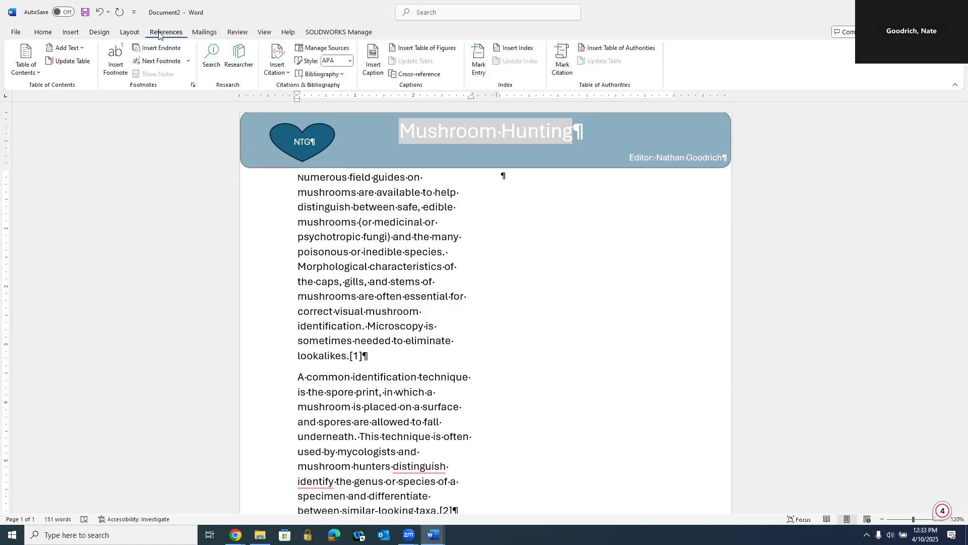
click(94, 34)
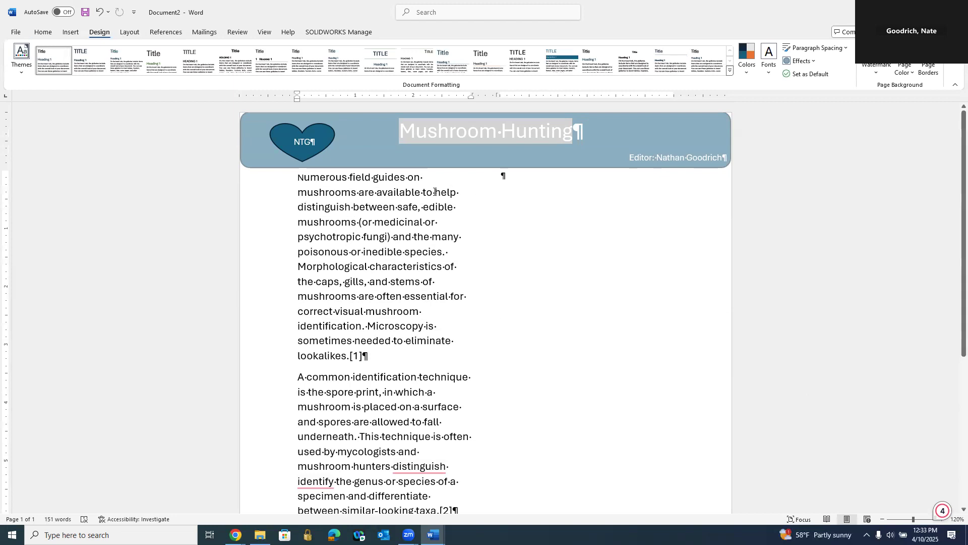
click(909, 74)
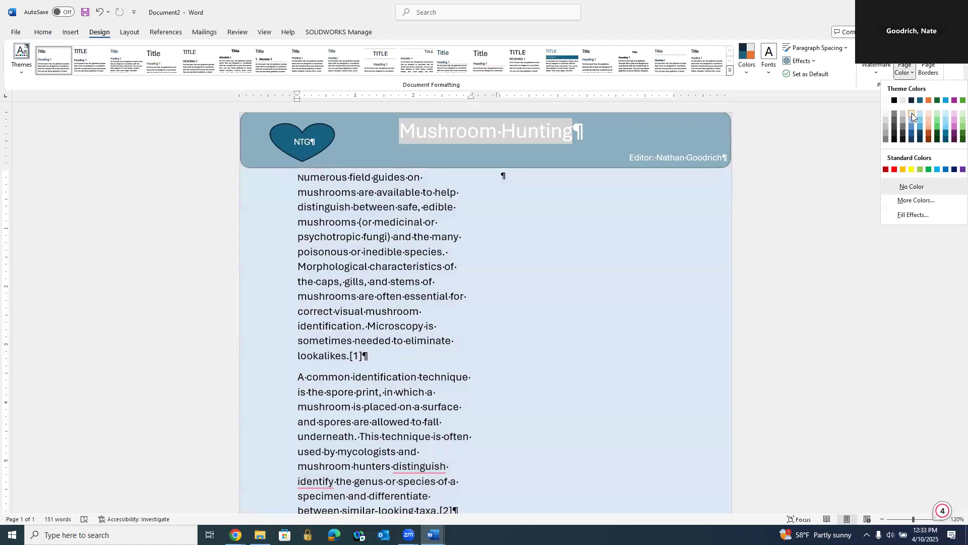
click(912, 114)
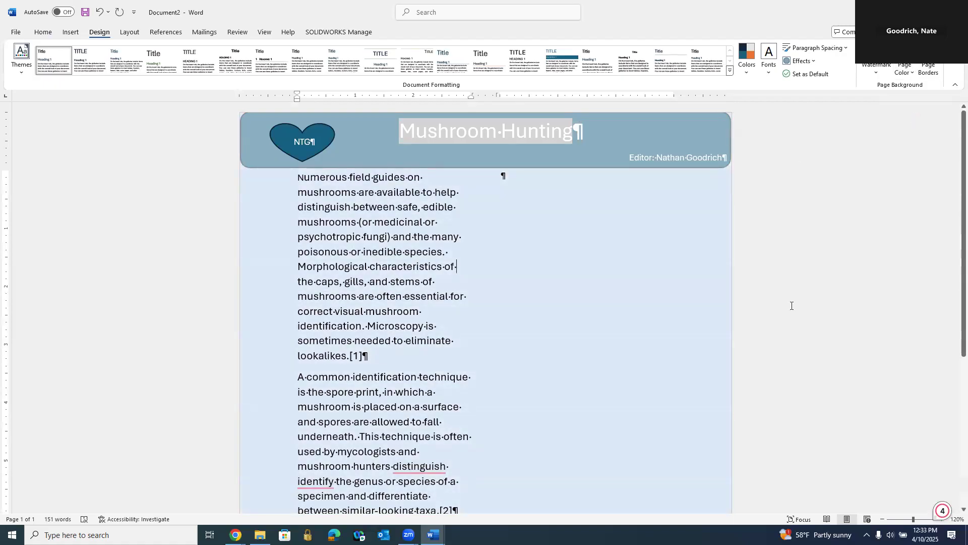
Step: Open the watermark choices, try a Box page border on the whole document, and undo the border
click(874, 76)
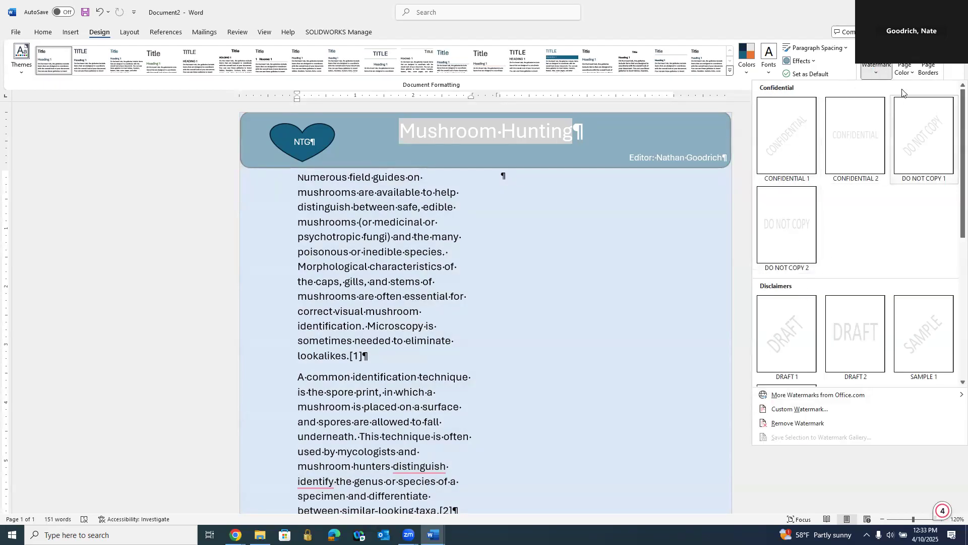
click(933, 72)
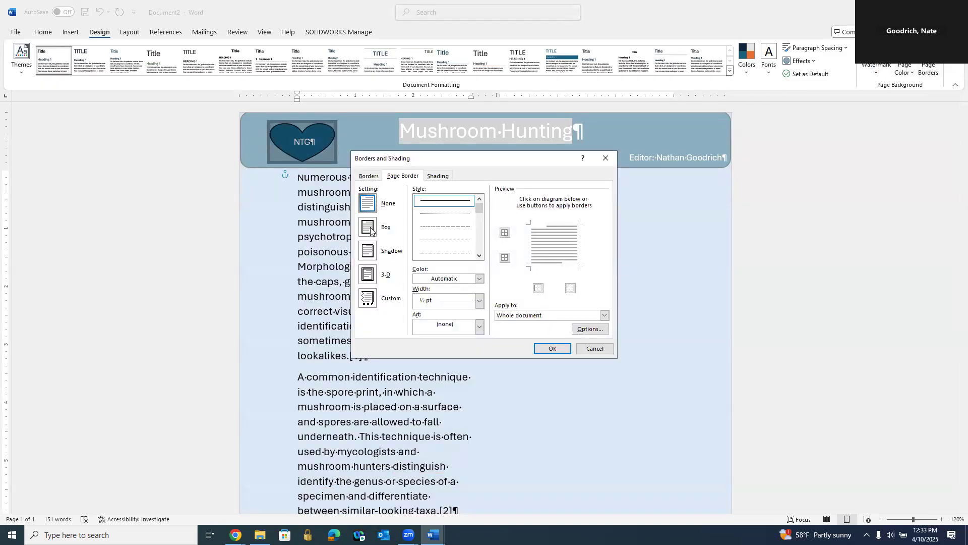
click(370, 230)
click(553, 349)
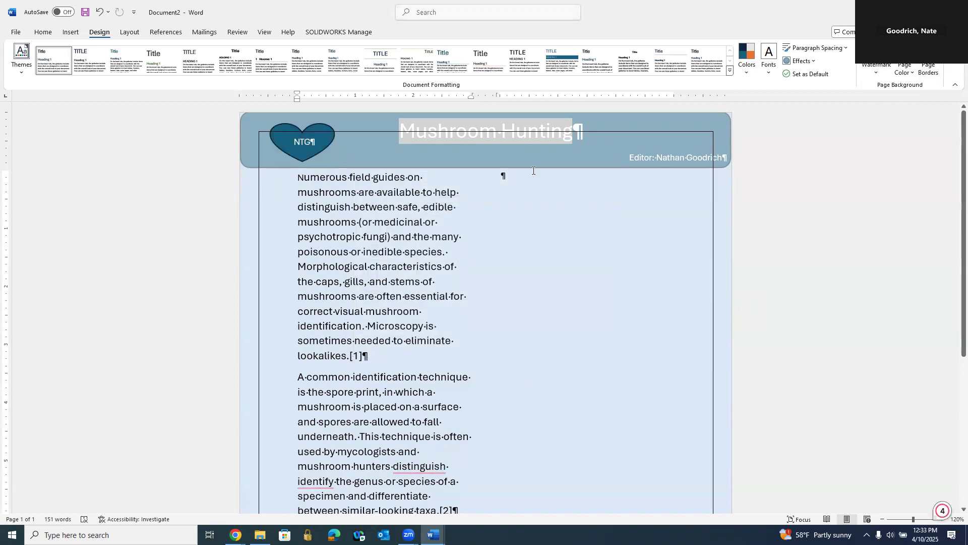
click(101, 18)
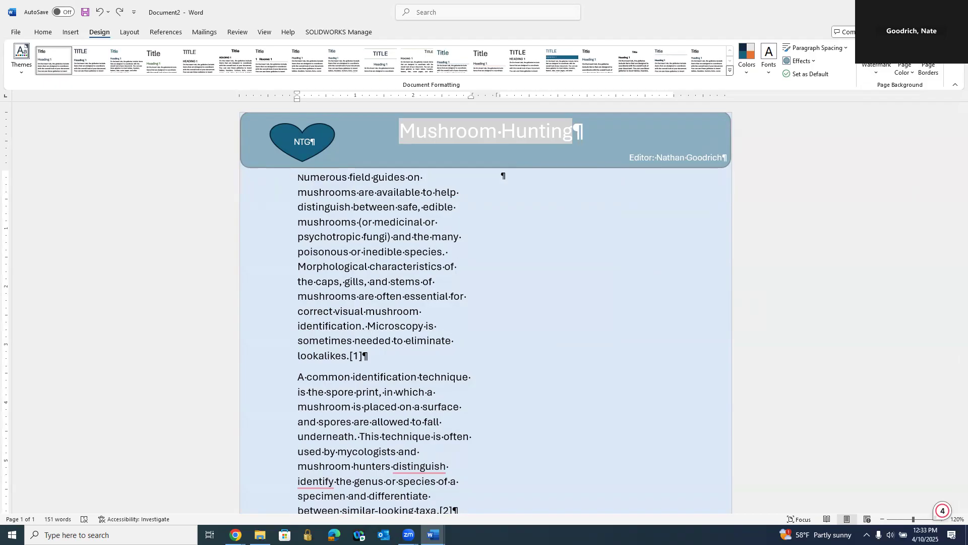
Step: Search online pictures for "mushrooms" and insert the photo of orange mushrooms on a log in the second column
key(alt+Tab)
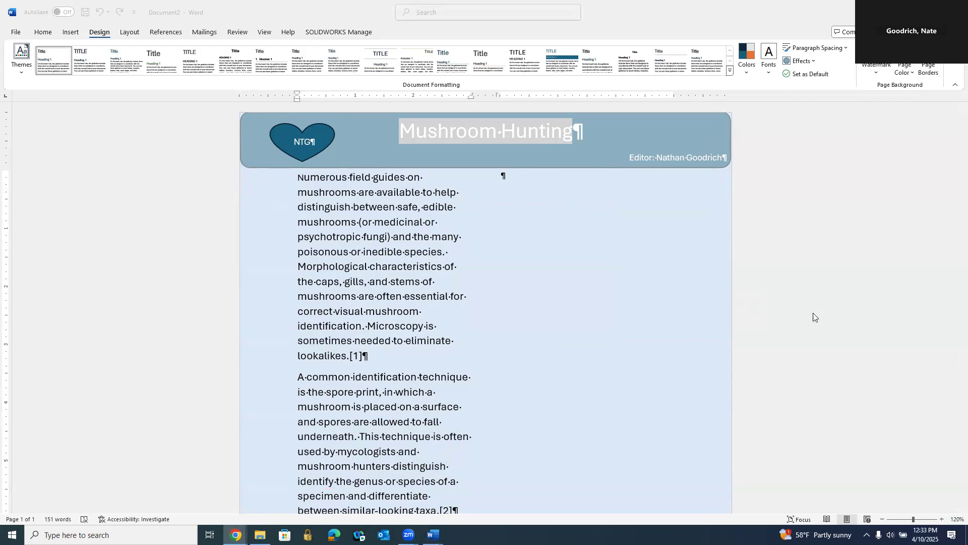
click(530, 173)
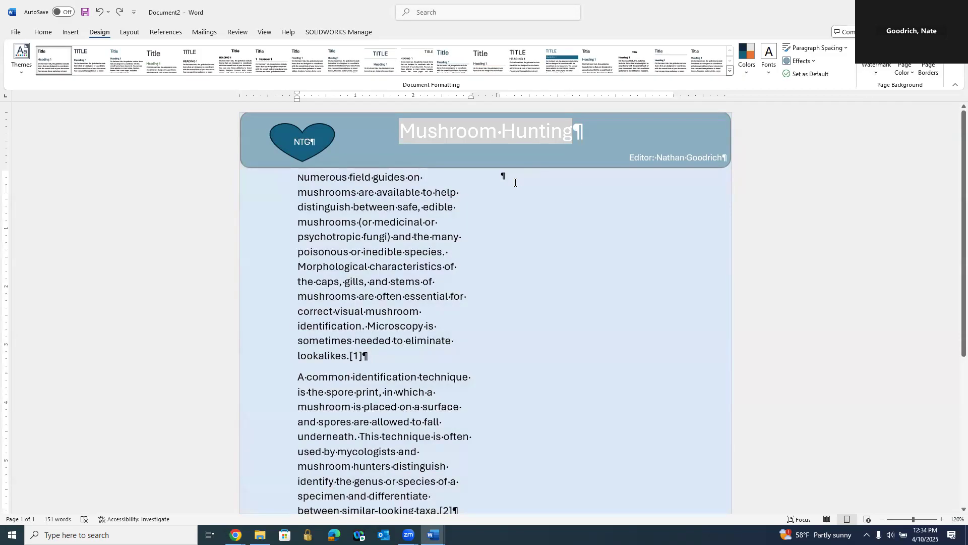
click(71, 33)
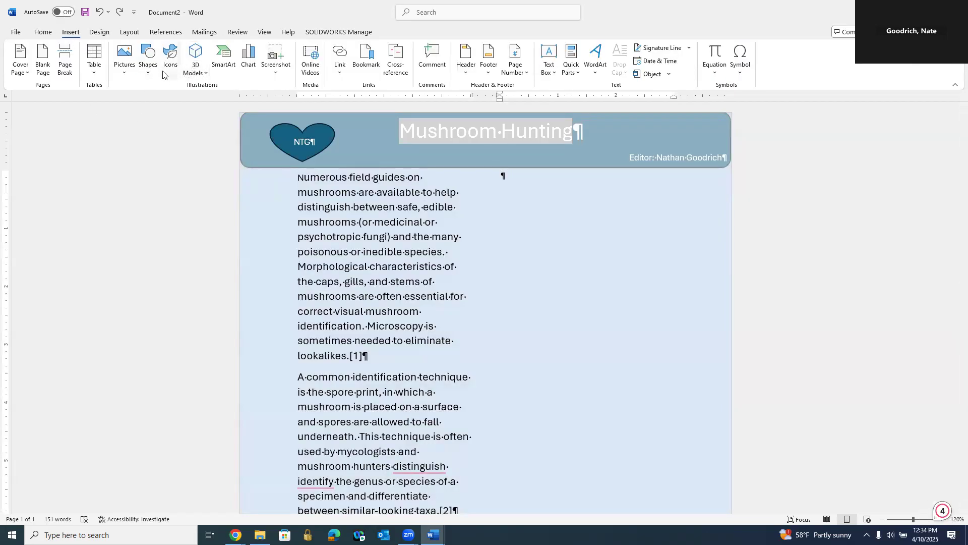
click(124, 76)
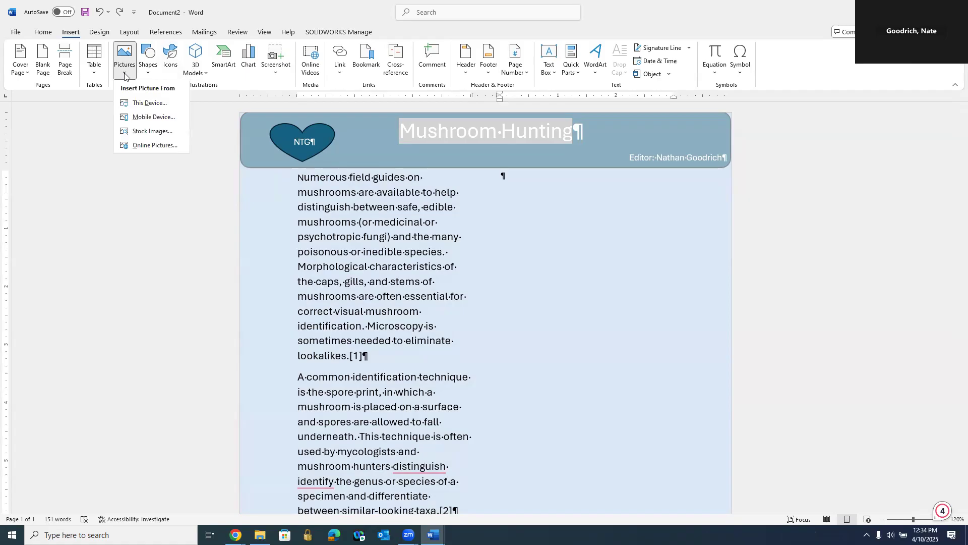
click(149, 145)
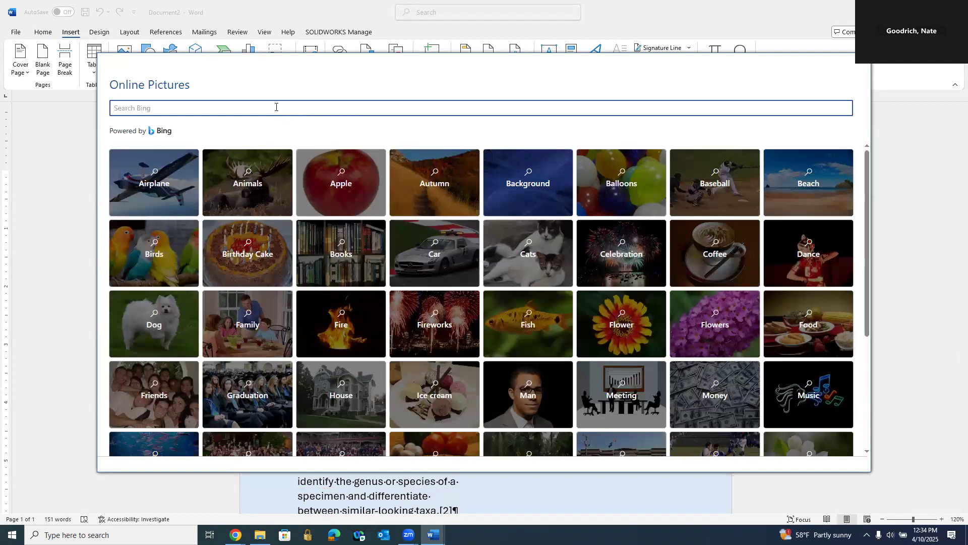
text(mushrooms)
key(Return)
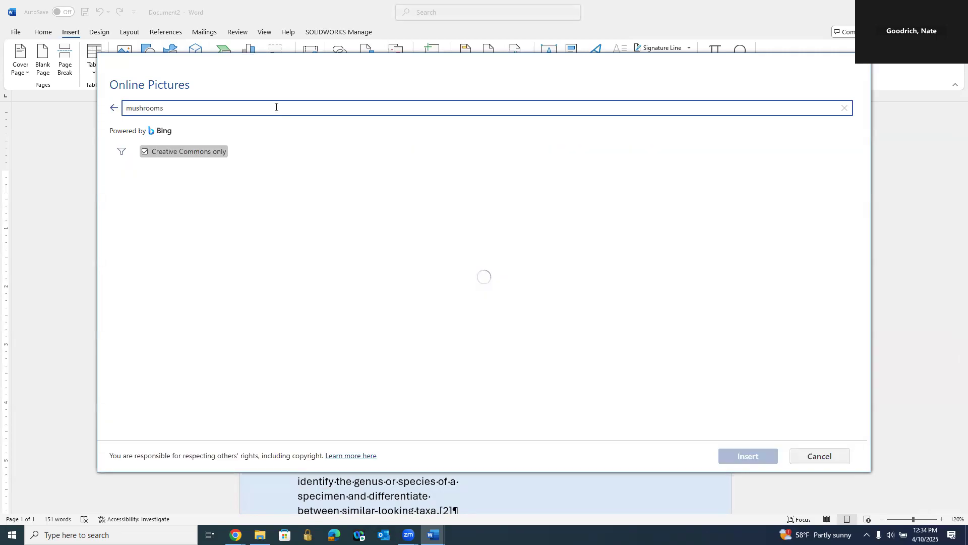
click(257, 207)
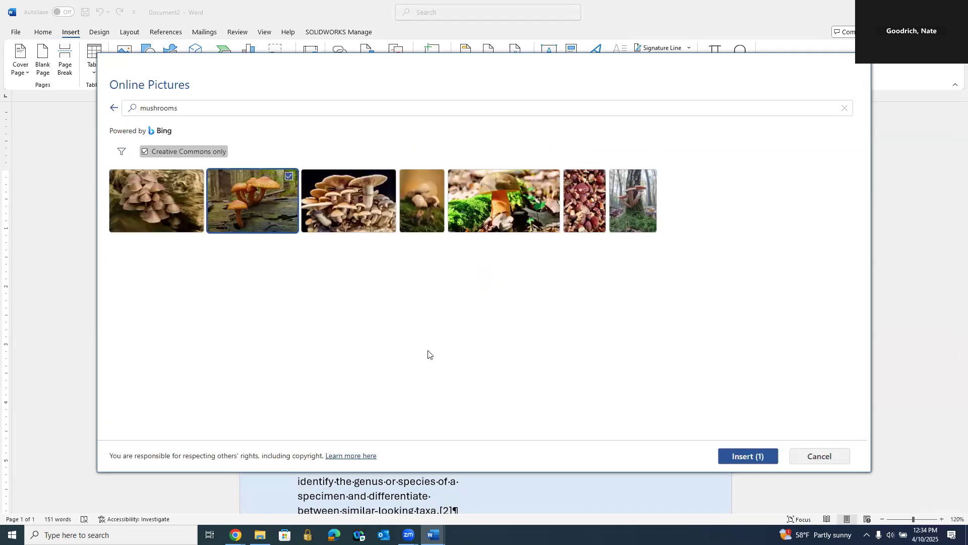
click(749, 456)
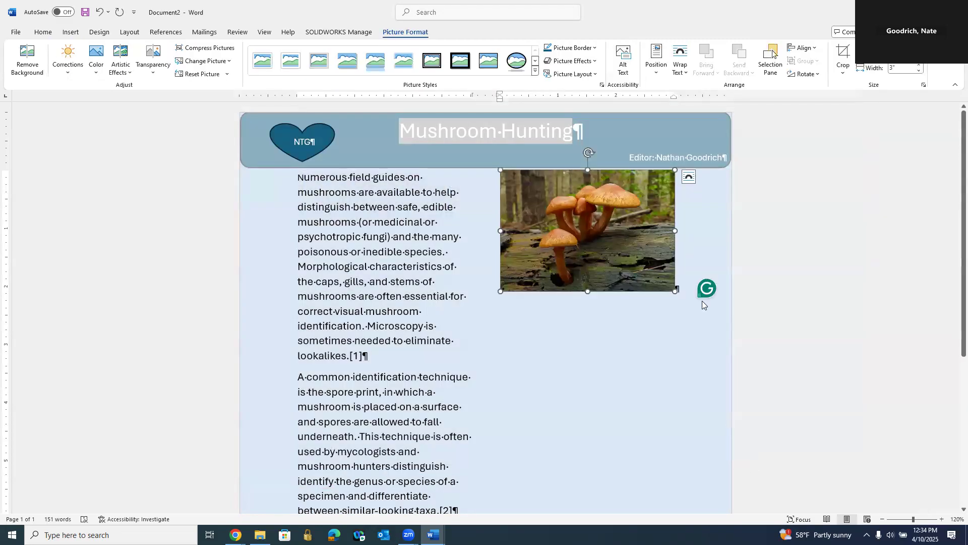
Step: Position the mushroom picture in the bottom right of the page with text wrapping
click(690, 177)
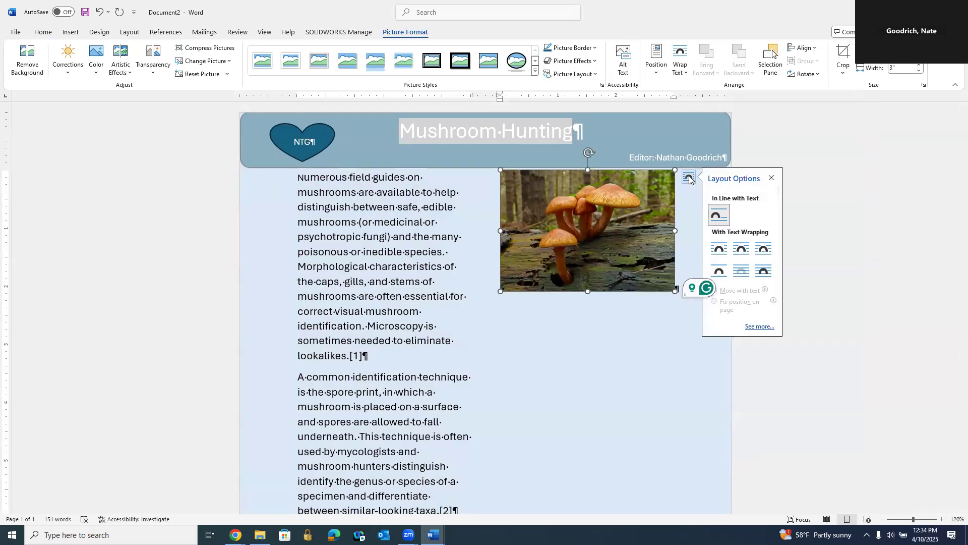
click(697, 365)
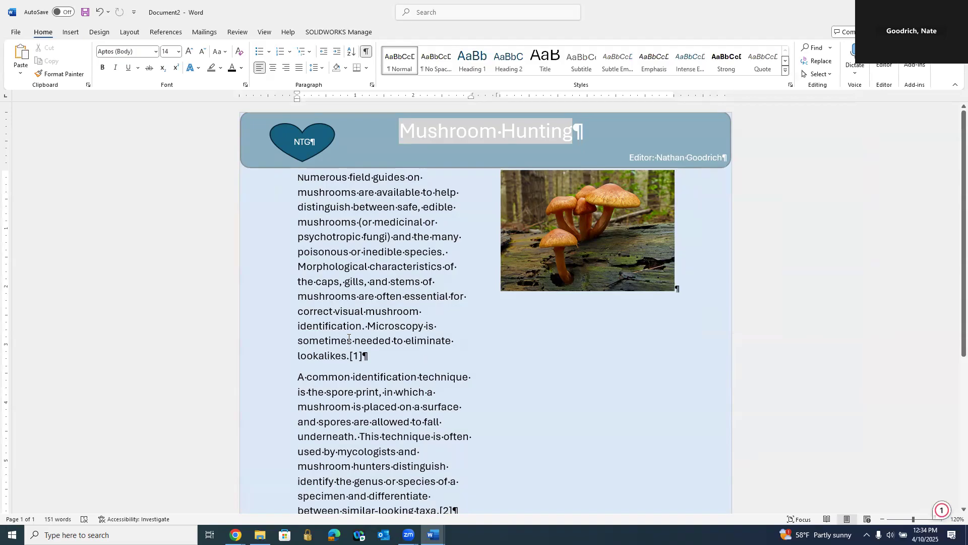
click(310, 154)
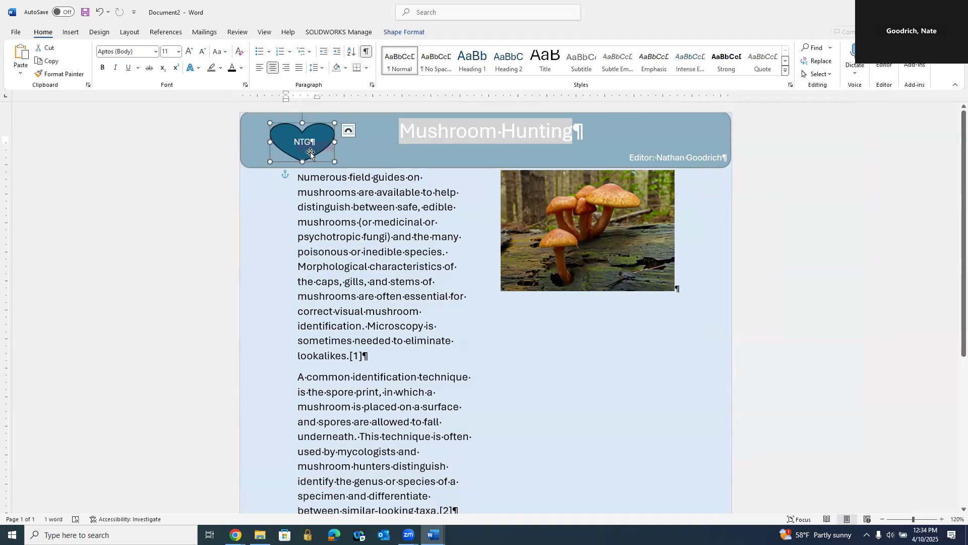
click(603, 276)
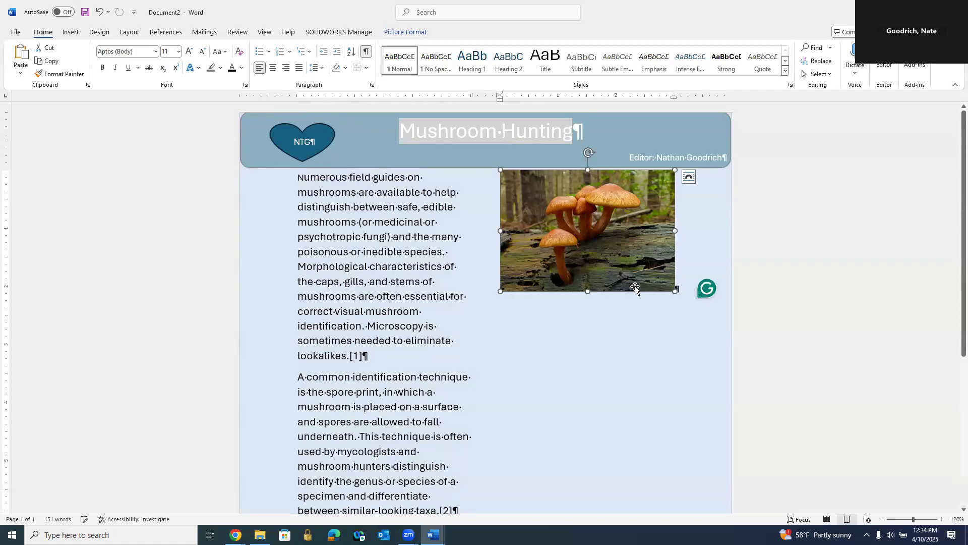
click(406, 32)
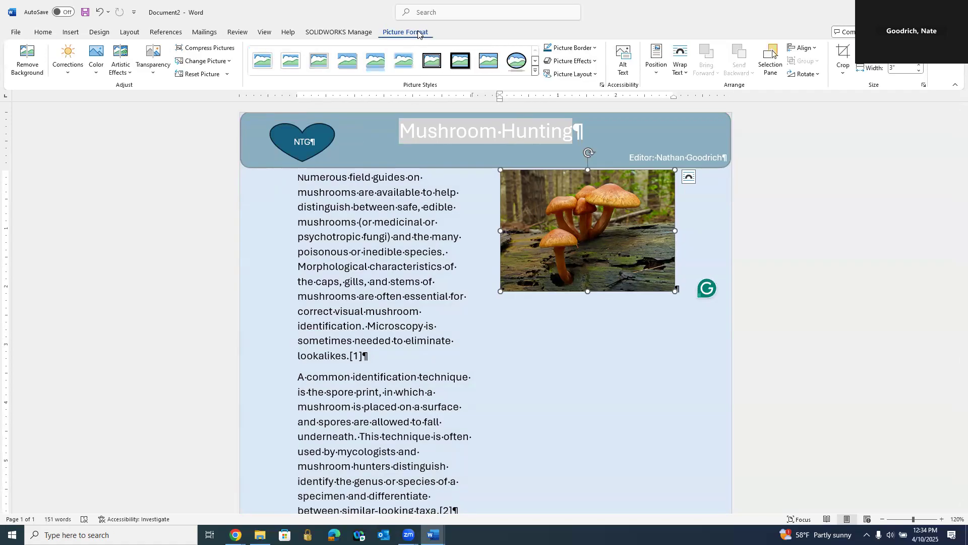
click(656, 73)
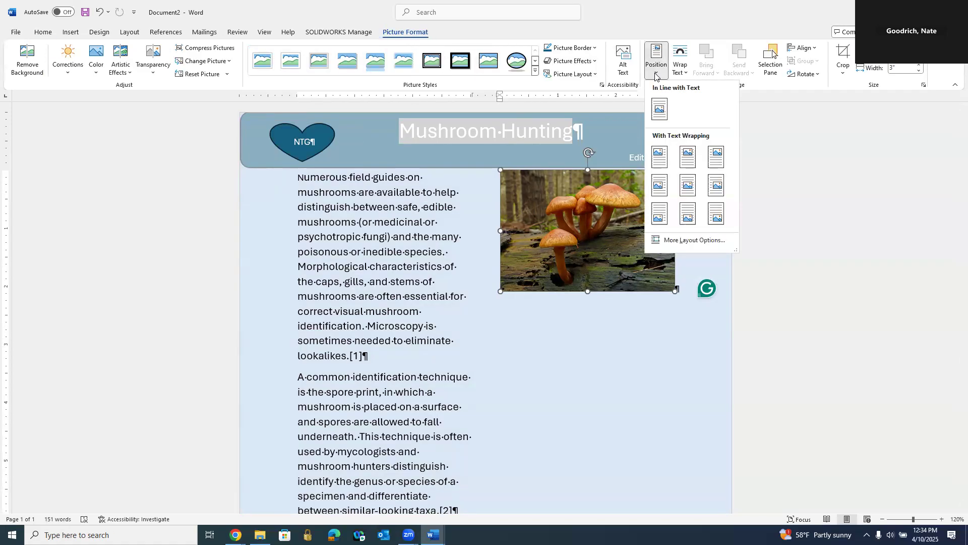
click(717, 214)
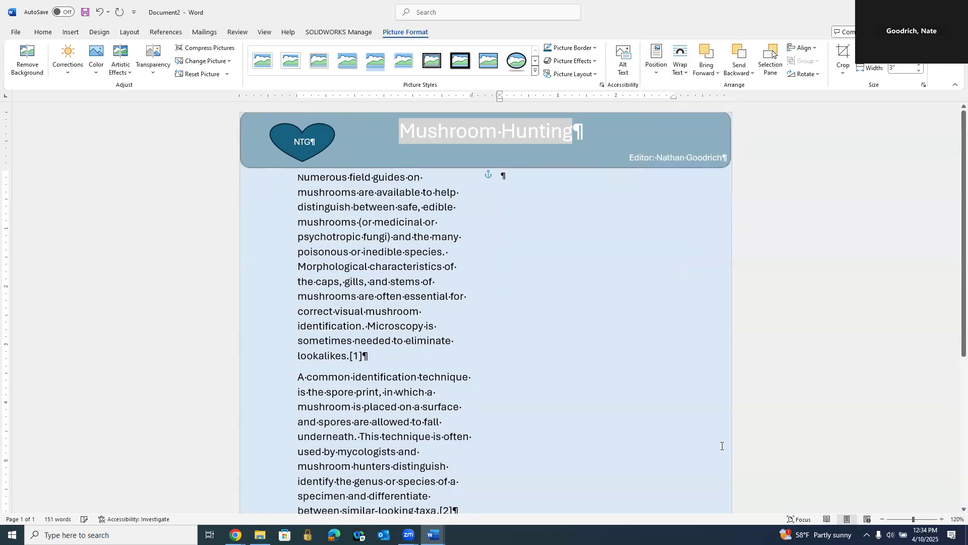
scroll(711, 441, down, 5)
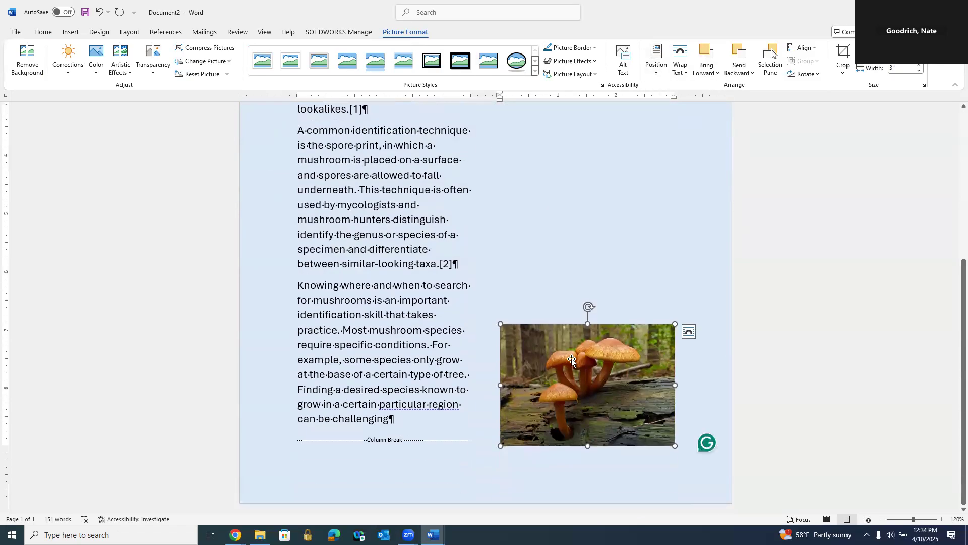
click(661, 73)
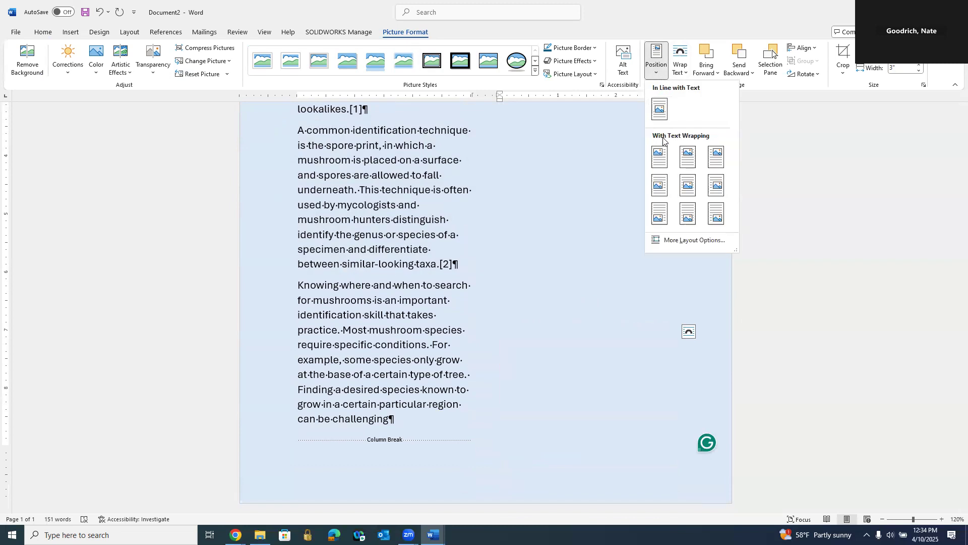
click(717, 217)
scroll(778, 340, up, 5)
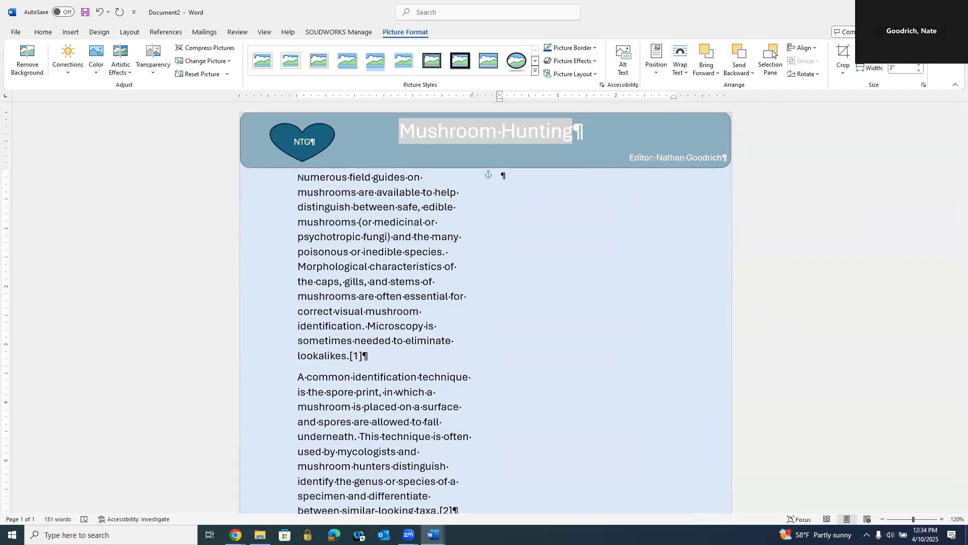
Step: Insert a Horizontal Picture List SmartArt graphic at the empty paragraph at the top of the second column
click(67, 32)
click(514, 181)
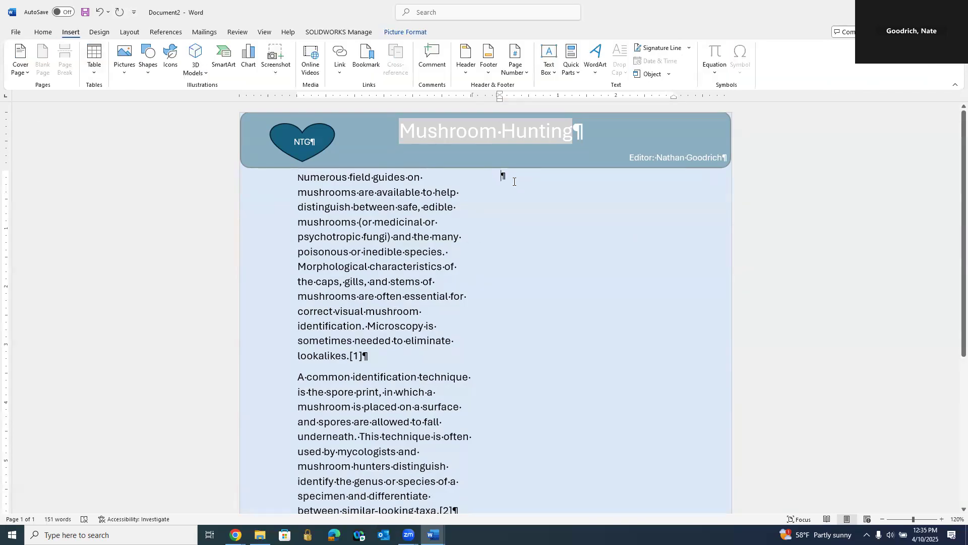
click(225, 64)
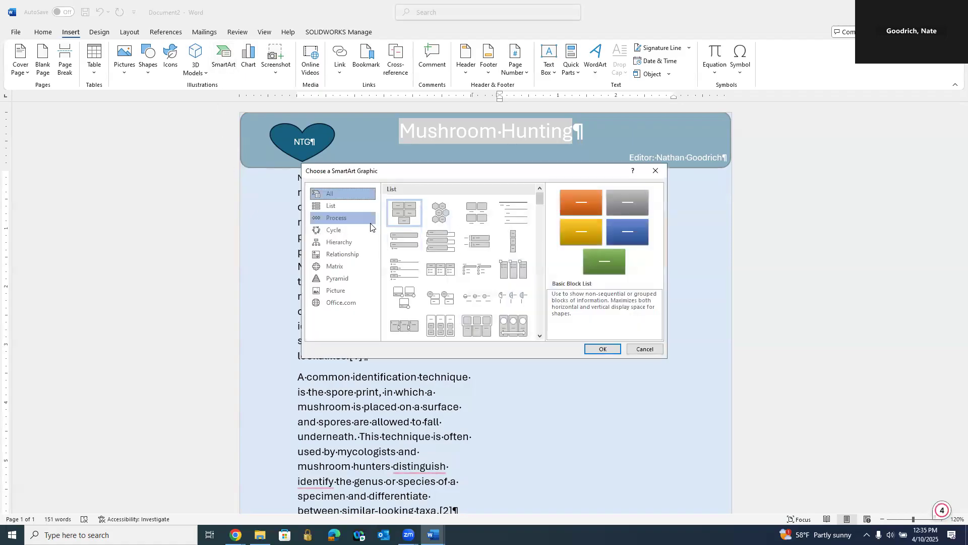
click(330, 207)
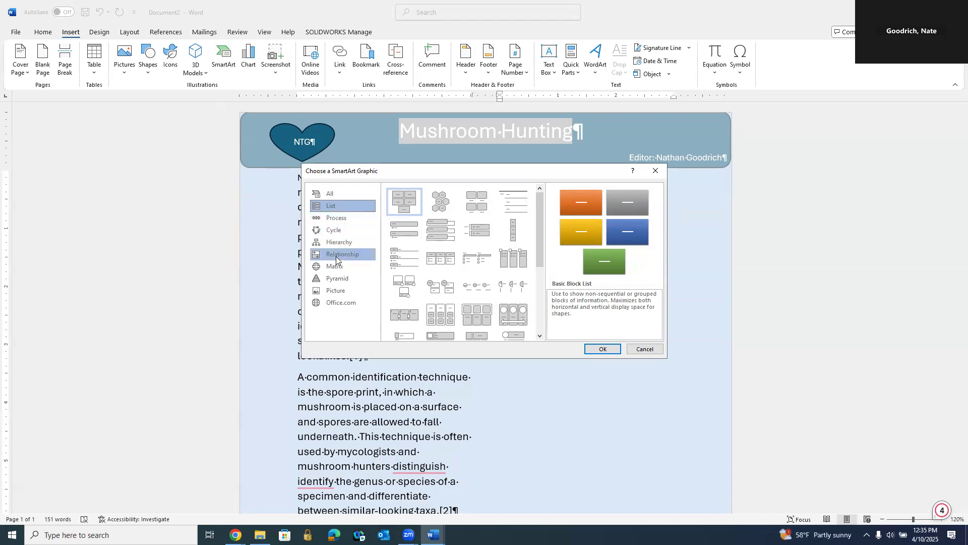
click(331, 196)
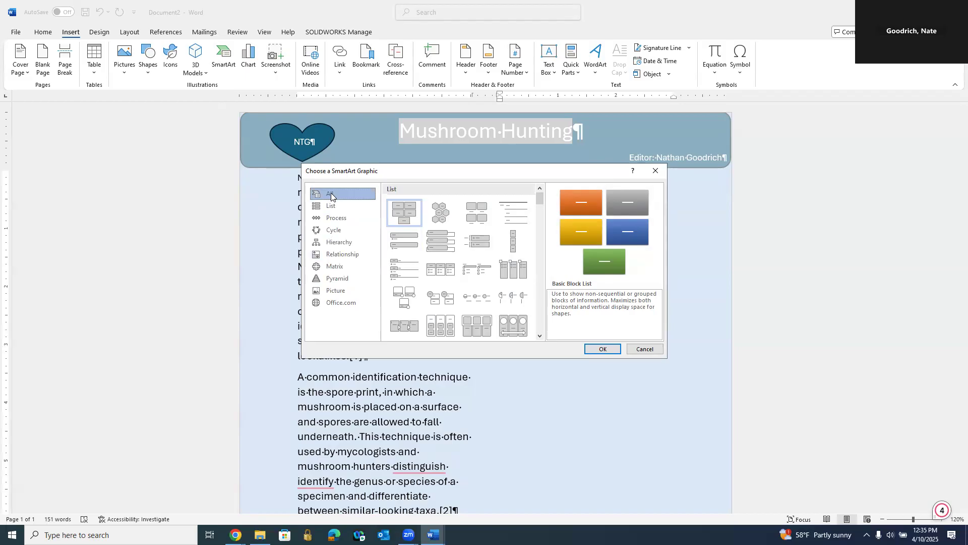
scroll(473, 279, down, 3)
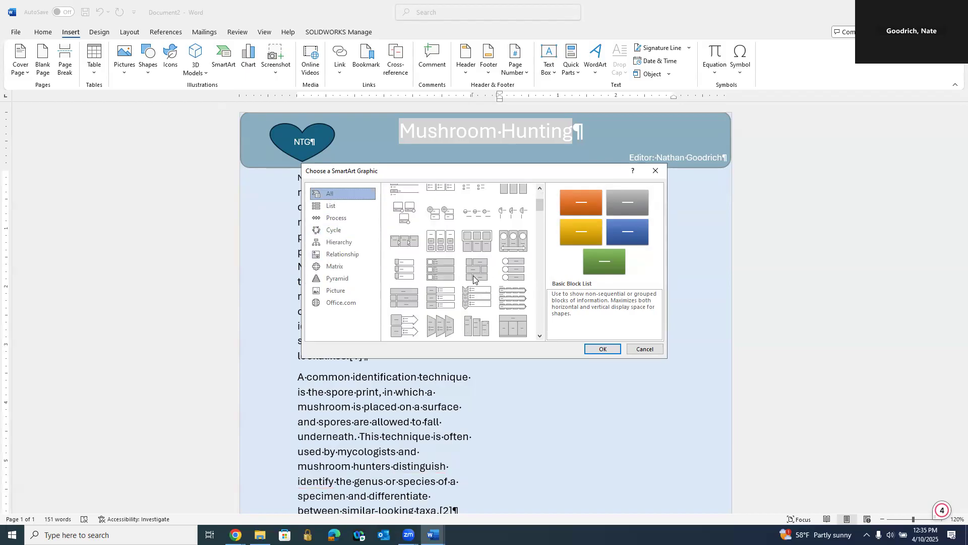
click(477, 242)
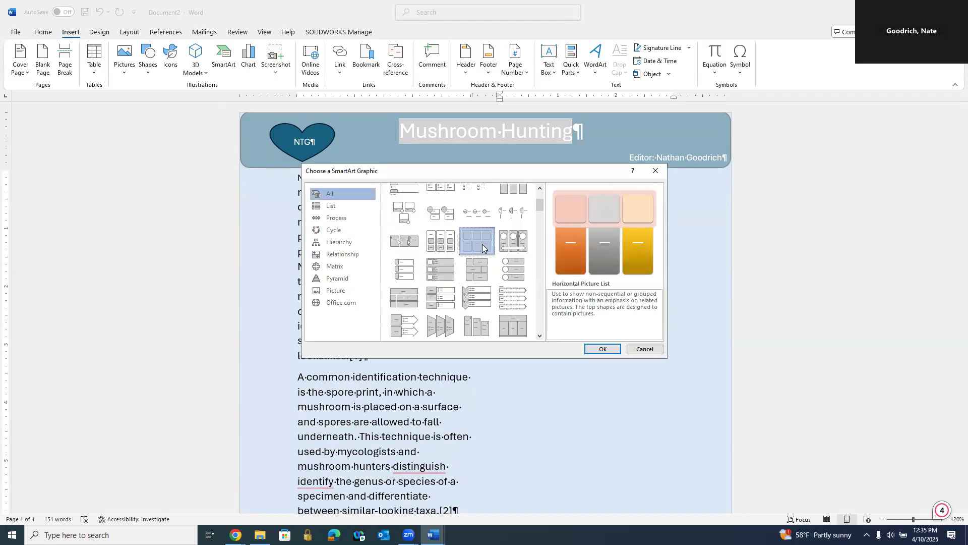
click(603, 349)
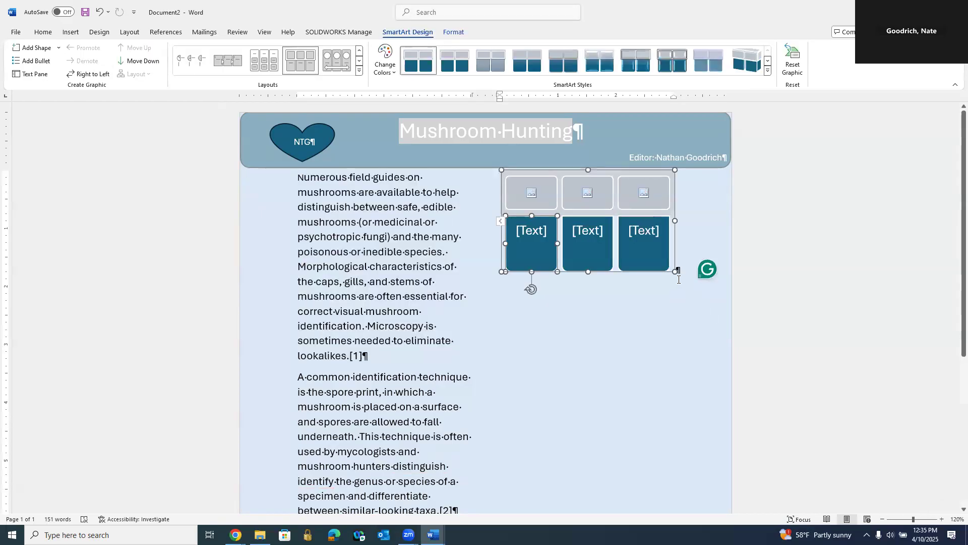
Step: Enlarge the SmartArt graphic by extending it downward and widening it almost to the page's right edge
drag(588, 271, 589, 327)
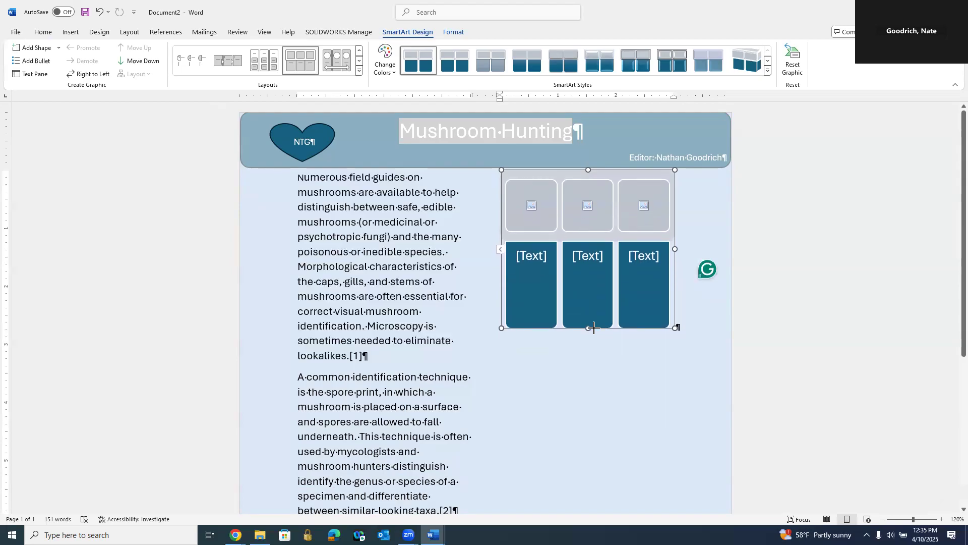
drag(677, 248, 719, 248)
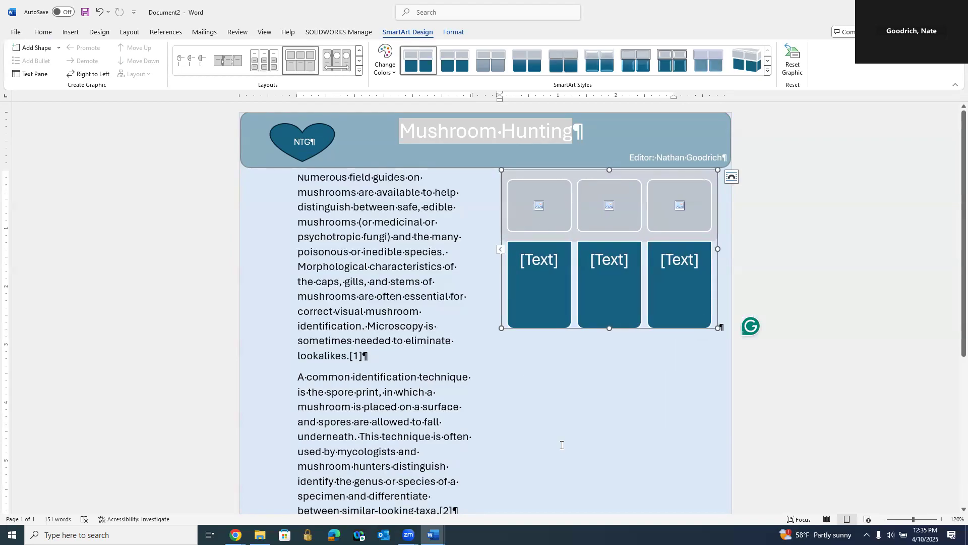
scroll(587, 409, down, 4)
scroll(587, 410, up, 1)
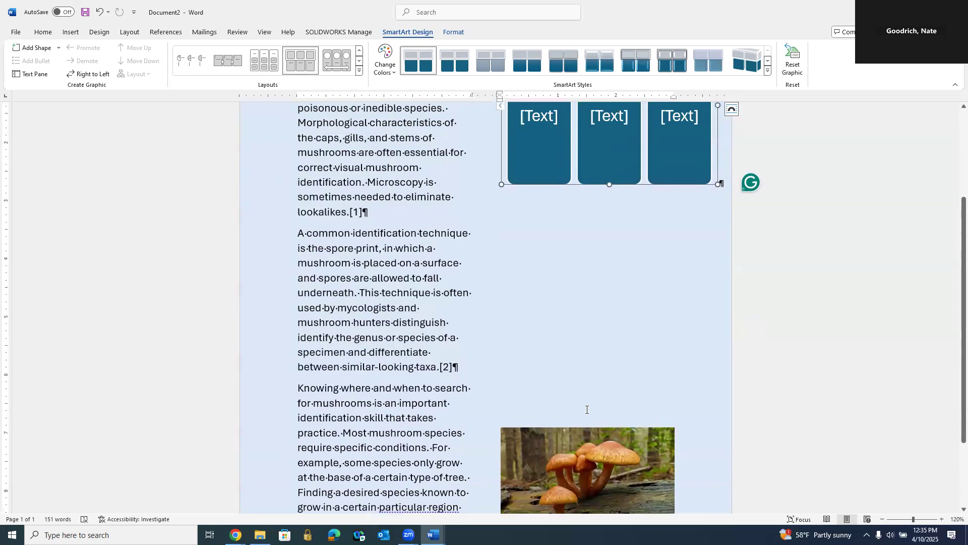
scroll(567, 313, up, 1)
scroll(568, 312, down, 3)
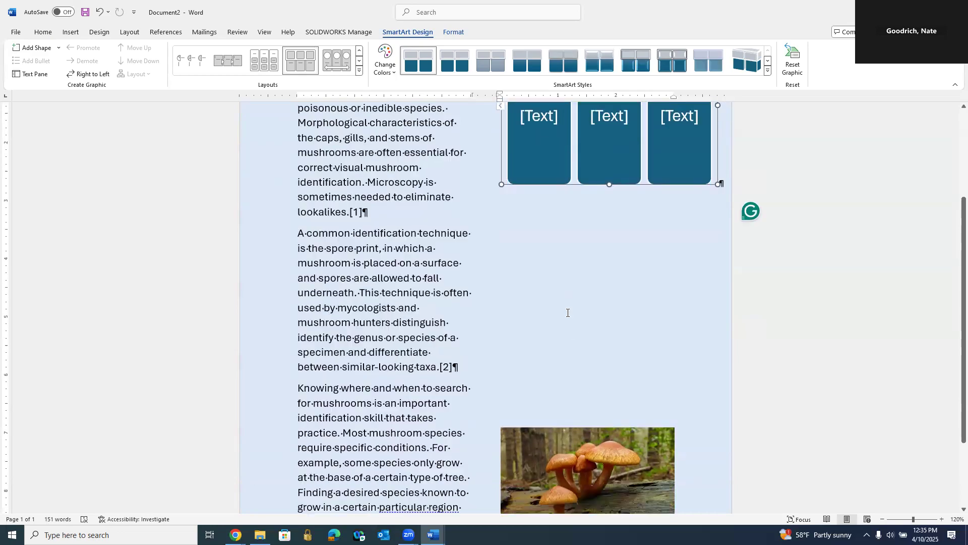
Step: Try stretching the mushroom picture to 5.69" wide and undo it, and try stretching it upward and undo that too
scroll(607, 428, down, 1)
click(647, 410)
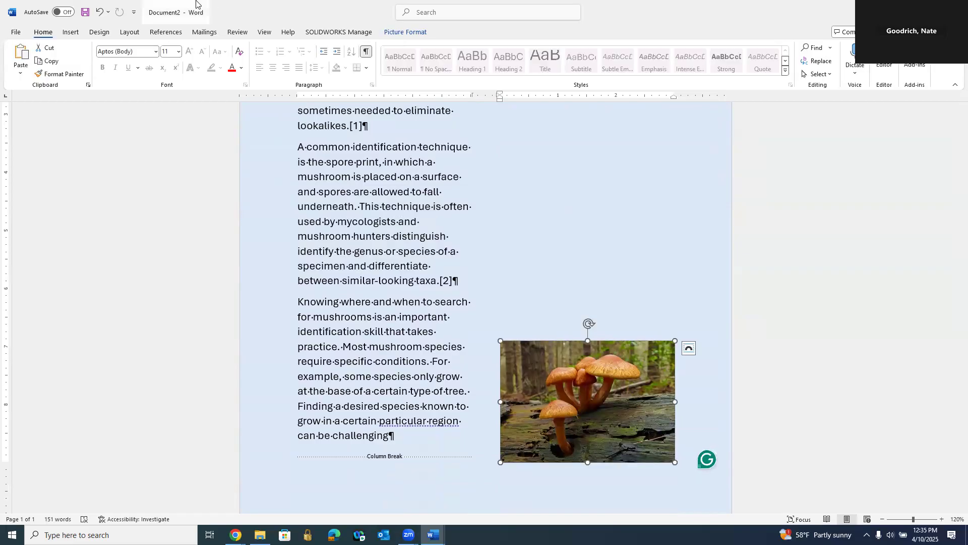
click(394, 33)
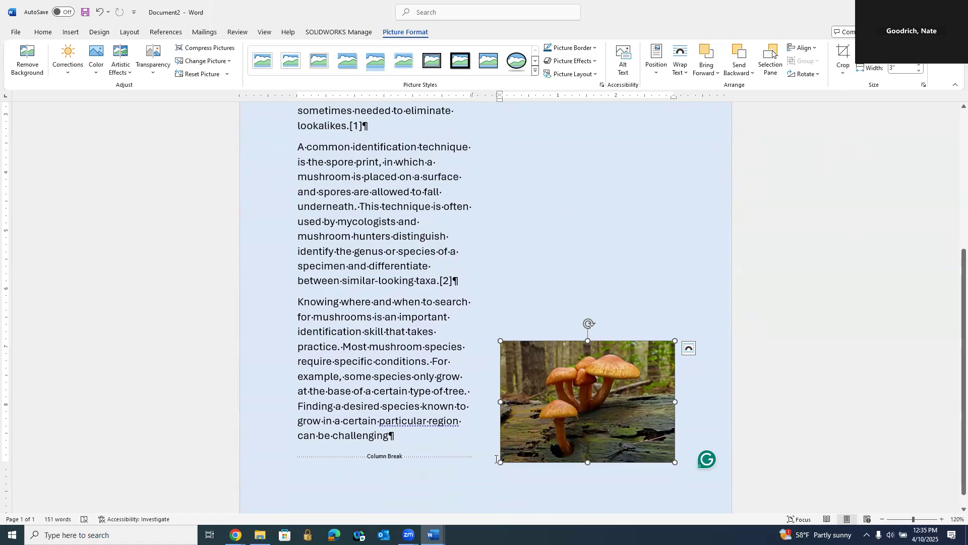
drag(676, 402, 832, 412)
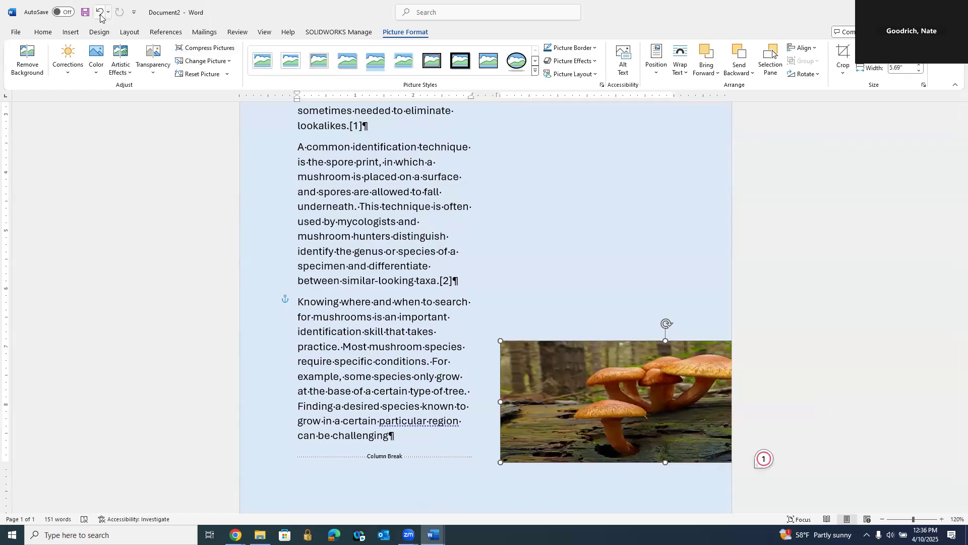
click(100, 14)
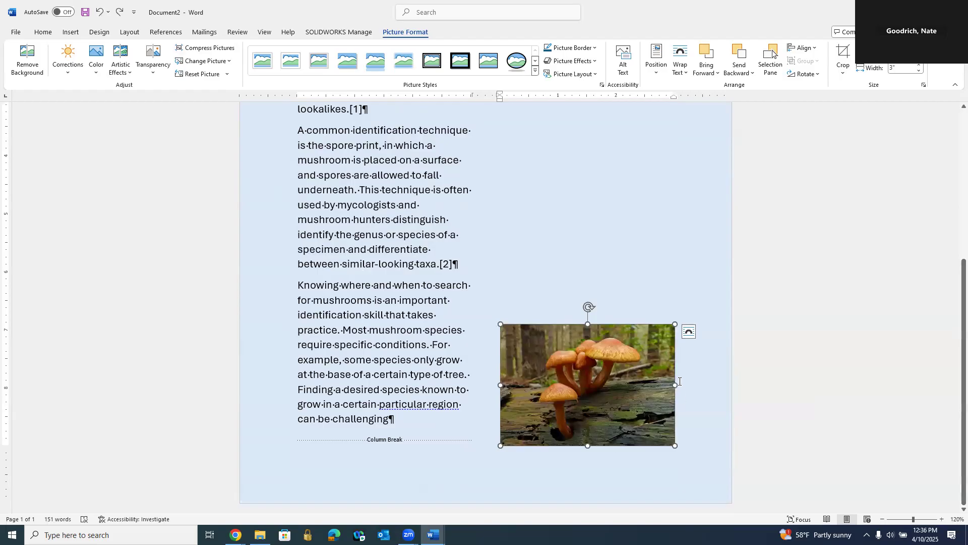
drag(582, 269, 588, 132)
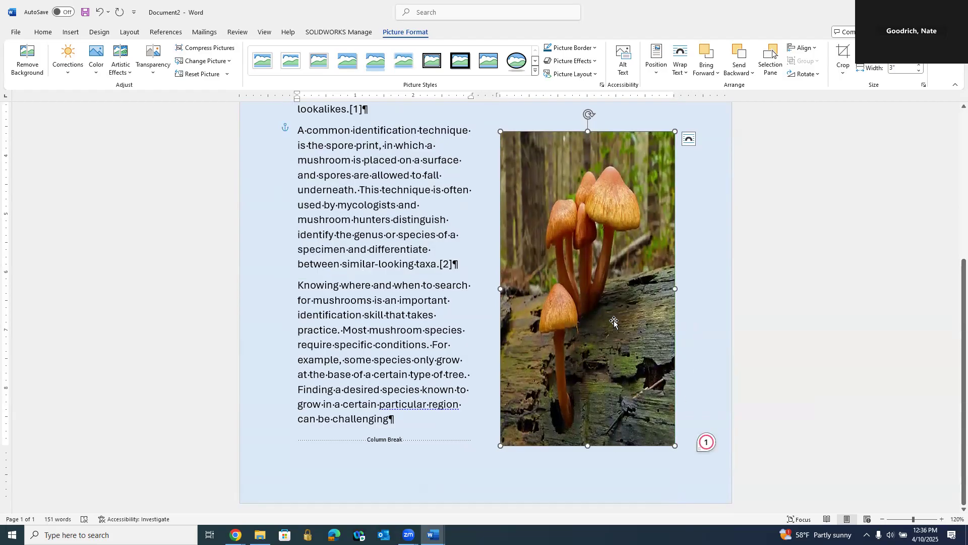
click(99, 12)
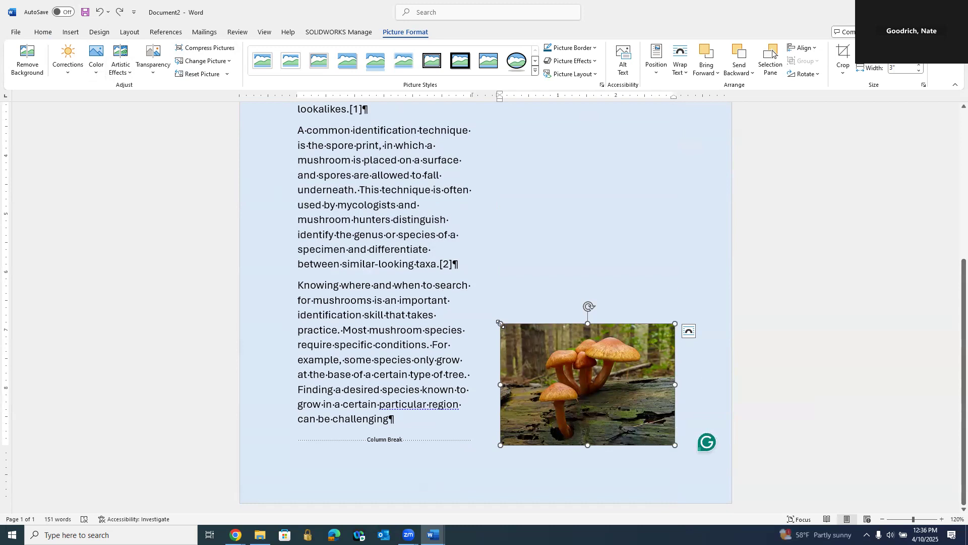
Step: Enlarge the mushroom picture proportionally to 3.84" wide and shift it up so it fills the second column's lower part
drag(675, 445, 720, 463)
drag(676, 341, 667, 340)
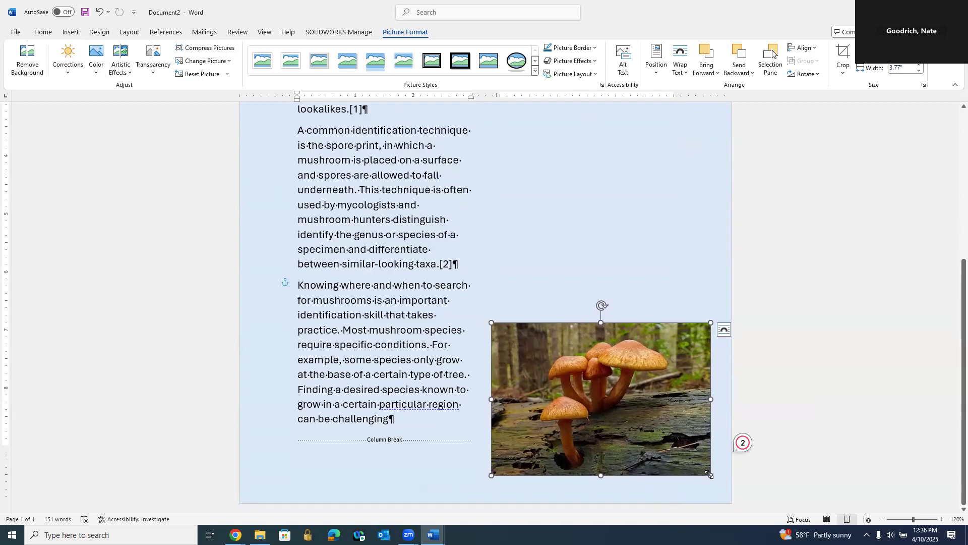
drag(691, 433, 699, 401)
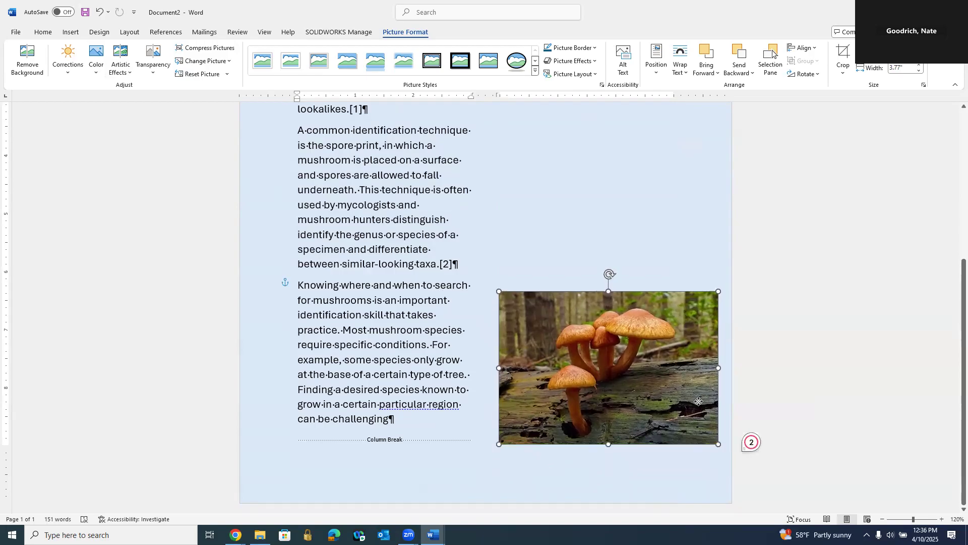
mouse_move(499, 291)
mouse_down()
mouse_move(494, 279)
mouse_move(496, 289)
mouse_up()
Step: Stretch the SmartArt graphic downward until it almost reaches the mushroom picture
scroll(794, 354, up, 5)
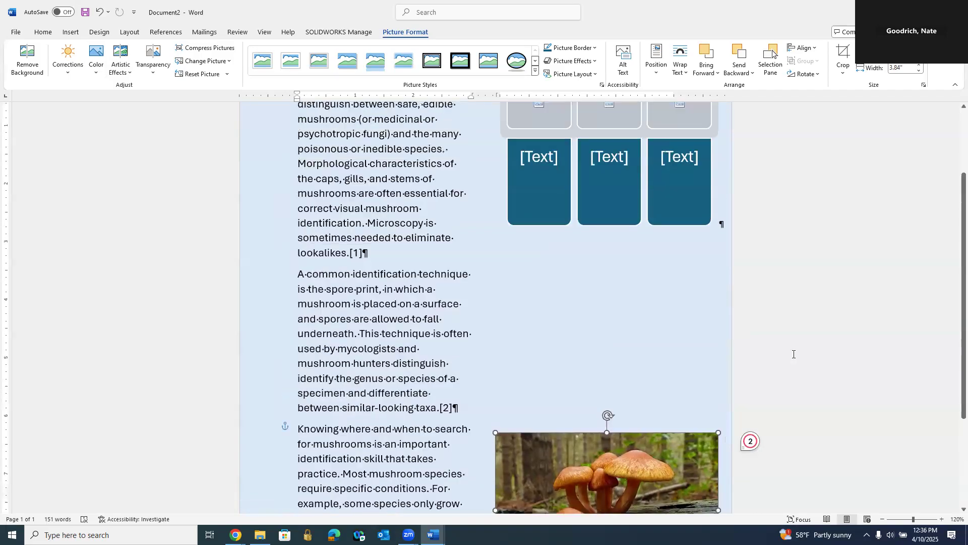
scroll(793, 354, up, 3)
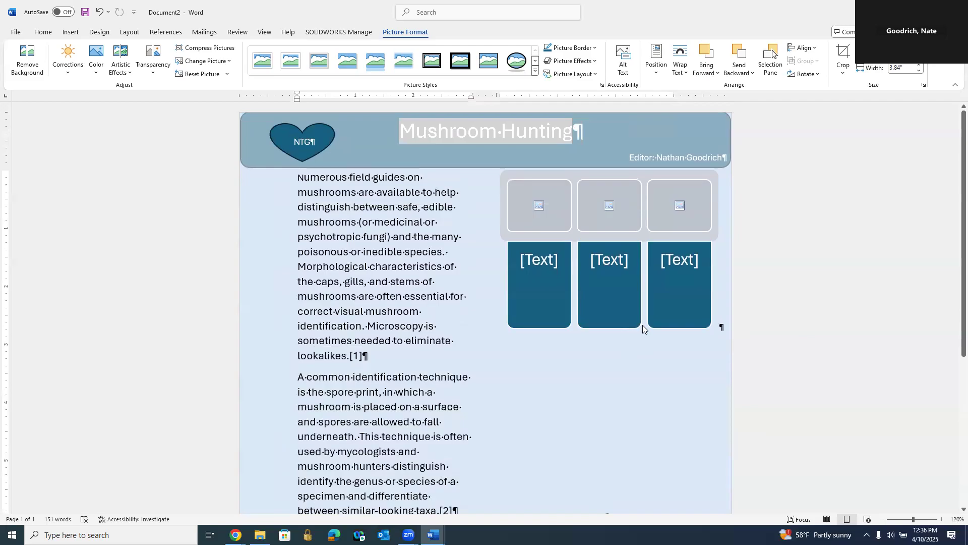
click(642, 326)
drag(609, 329, 621, 482)
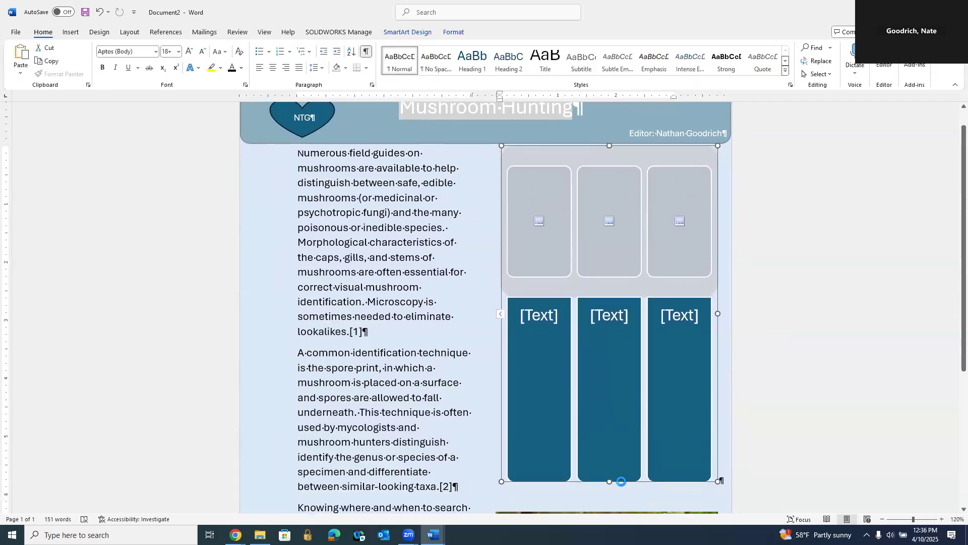
click(747, 479)
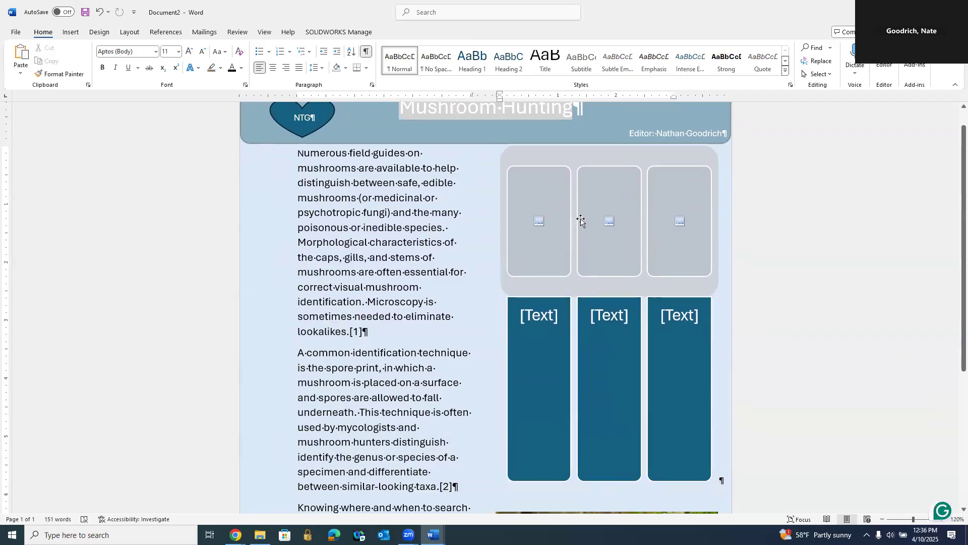
Step: Fill the SmartArt's first picture placeholder with an online "morel mushroom" image showing a pile of morels with a red one on top
click(540, 222)
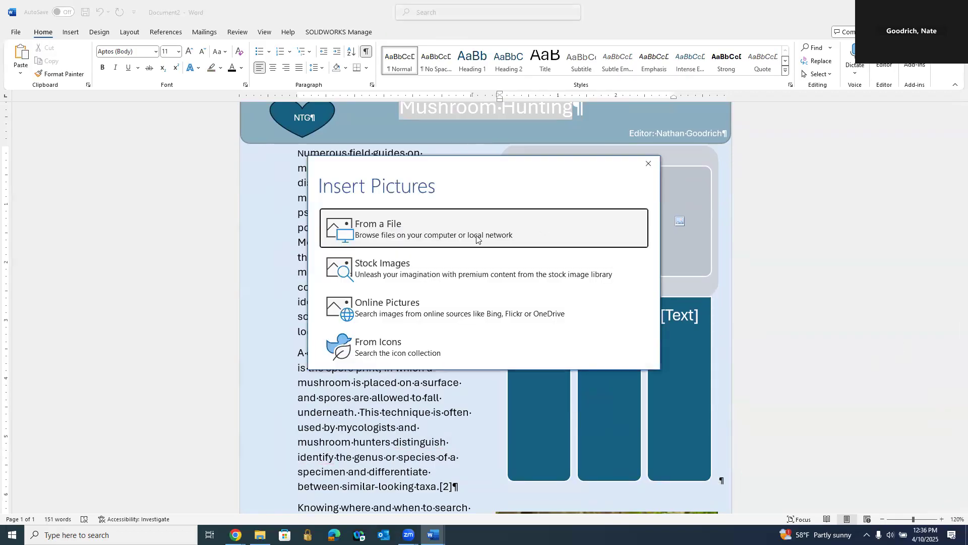
click(410, 313)
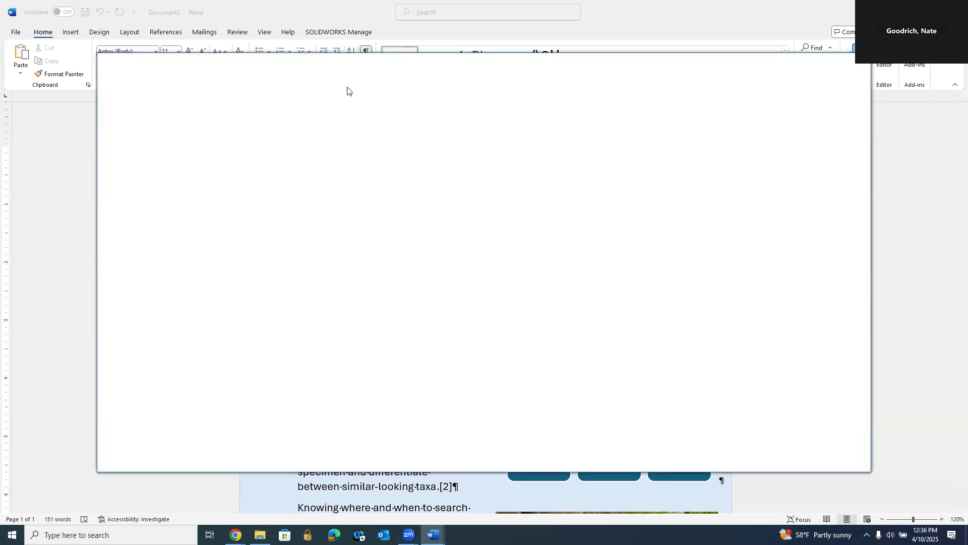
text(morel mu)
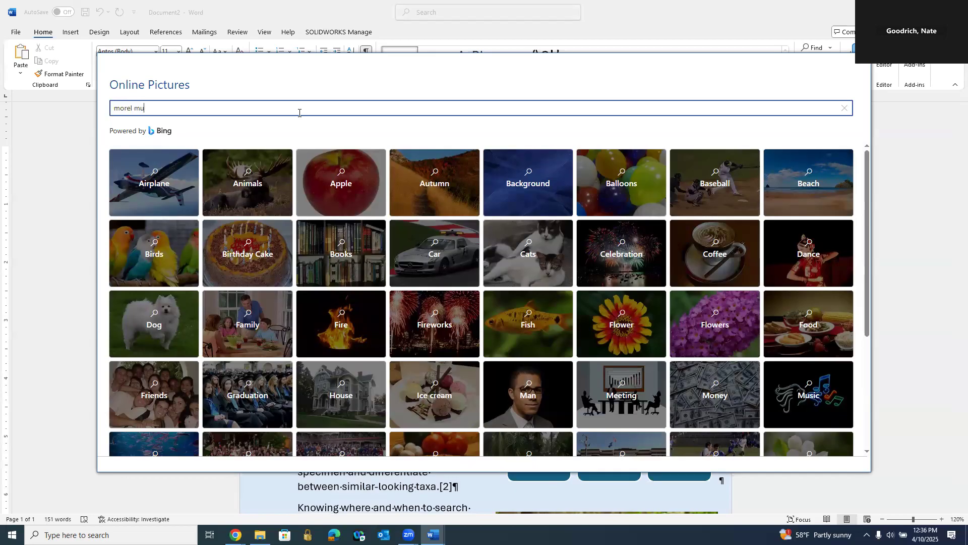
text(shroom)
key(Return)
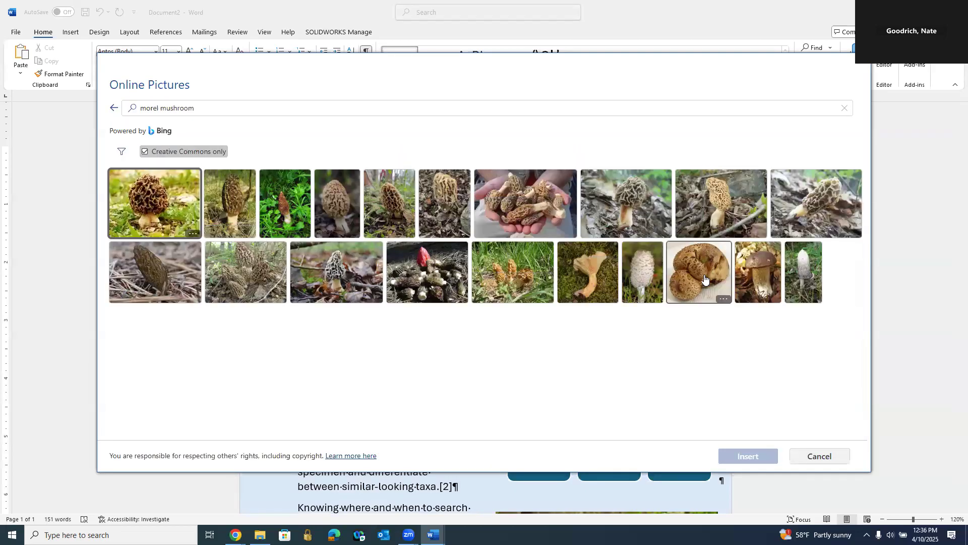
click(438, 286)
click(764, 458)
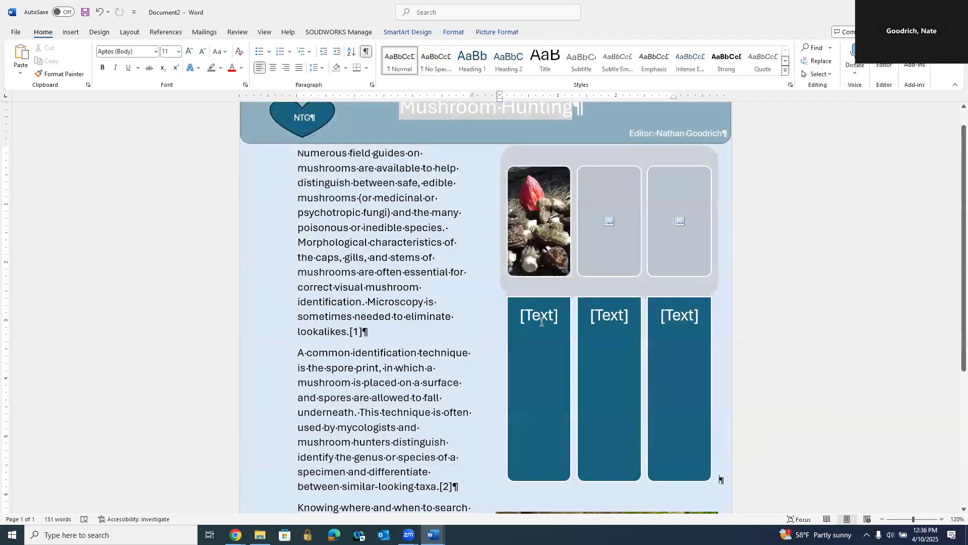
click(546, 323)
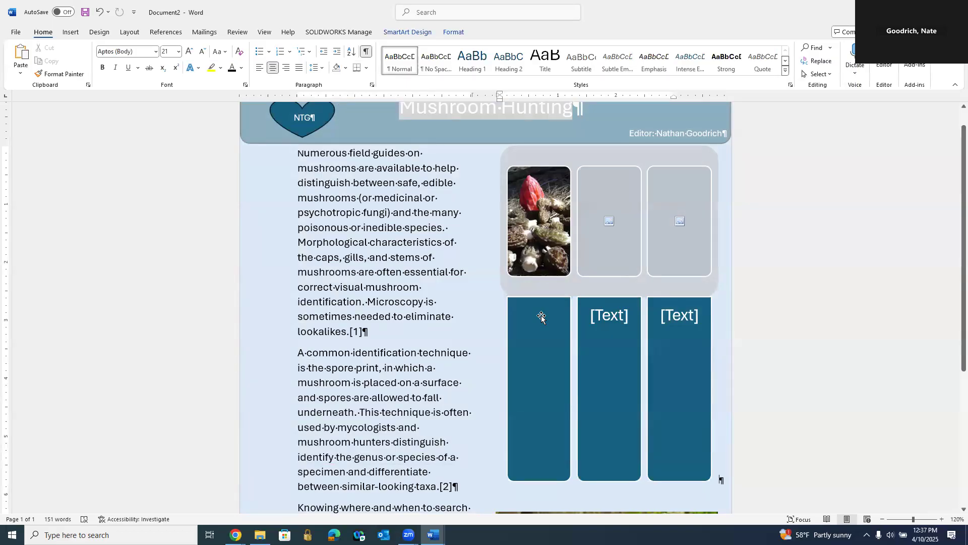
text(Mor)
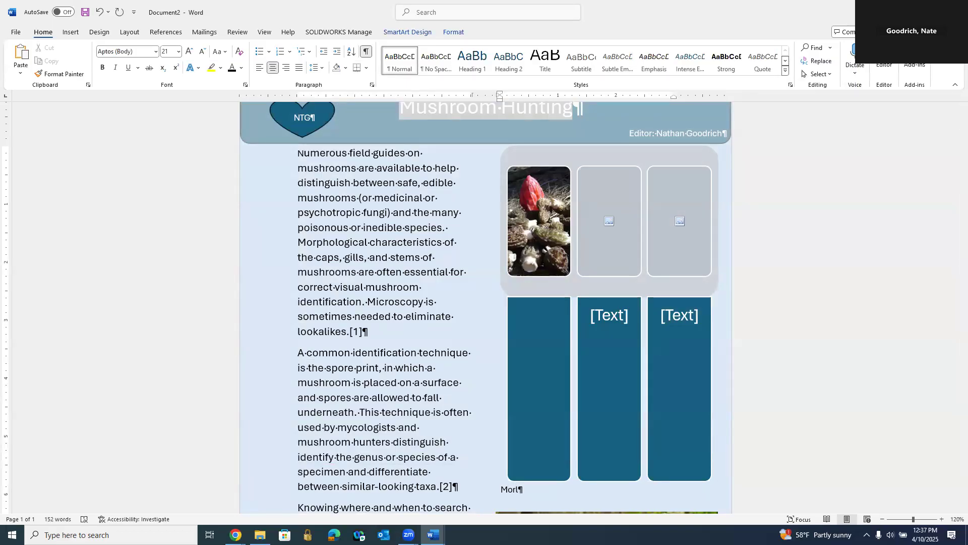
key(Escape)
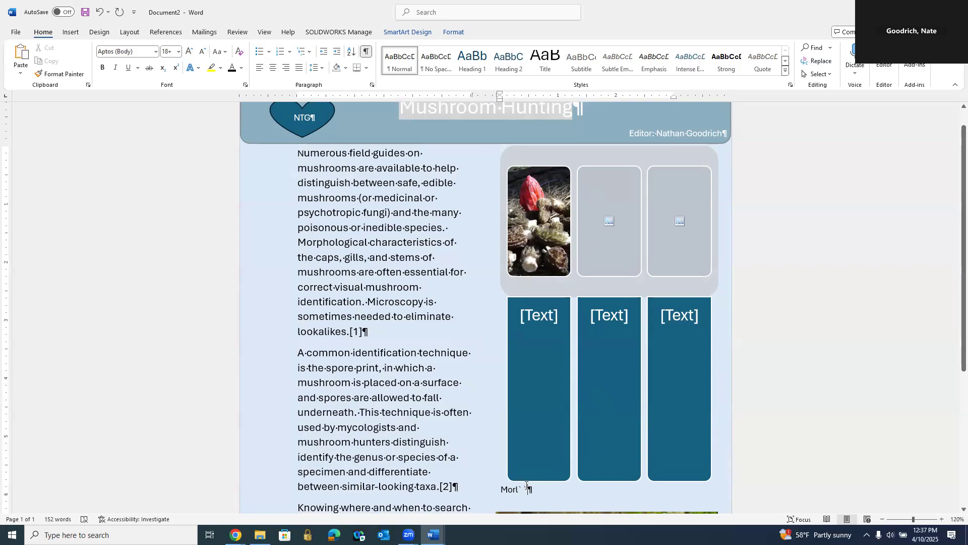
drag(526, 490, 496, 494)
key(BackSpace)
Step: Label the SmartArt's first text box "Morel"
click(541, 315)
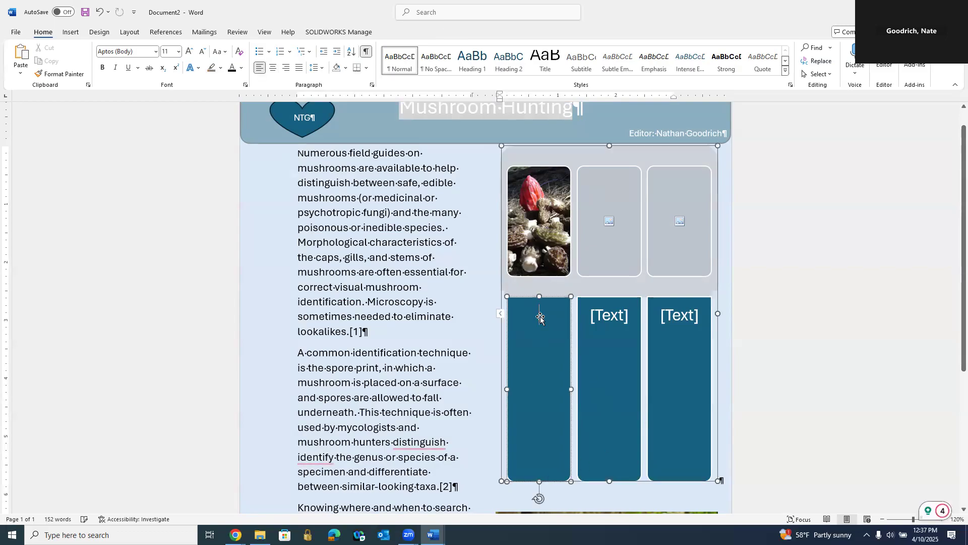
text(Mor)
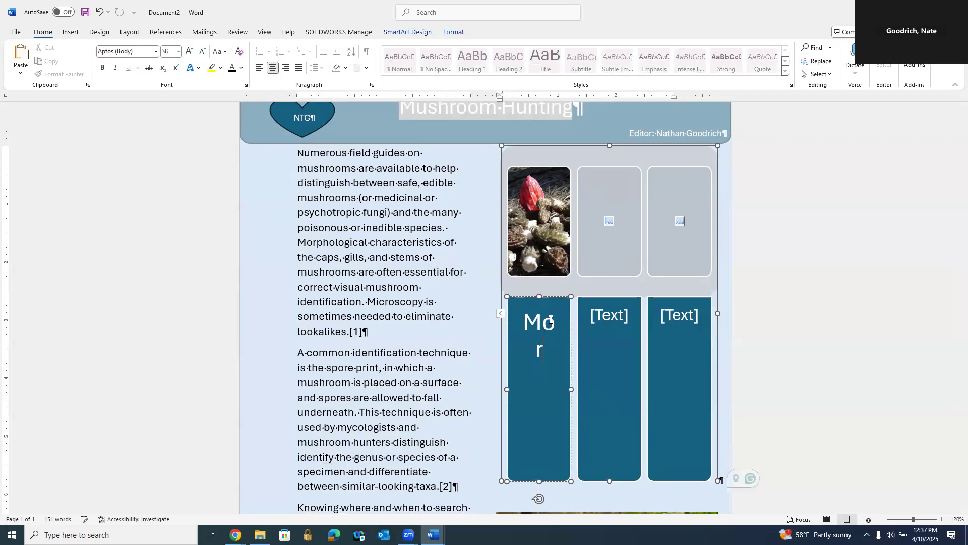
text(el)
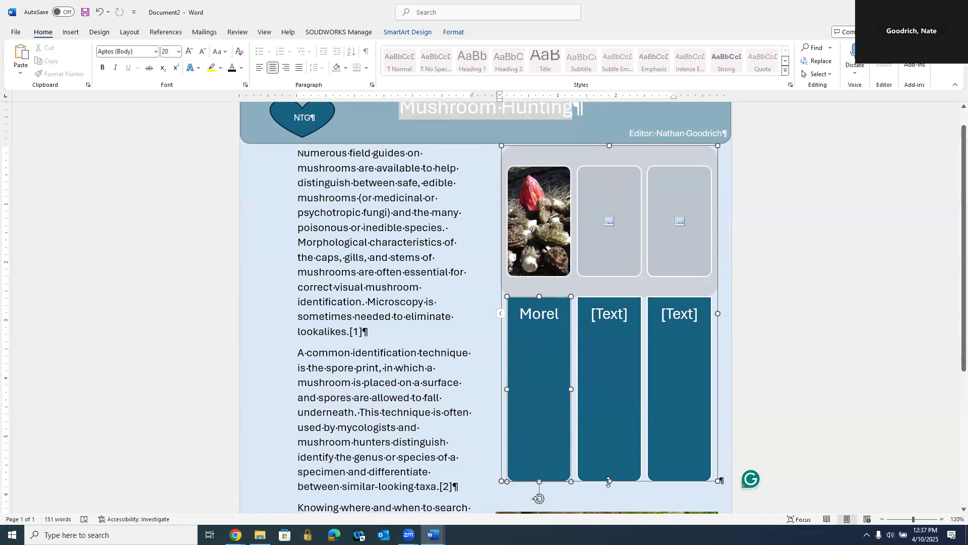
Step: Shorten the SmartArt graphic by raising its lower edge to leave a gap above the mushroom picture
drag(609, 481, 608, 396)
drag(611, 430, 544, 339)
click(537, 436)
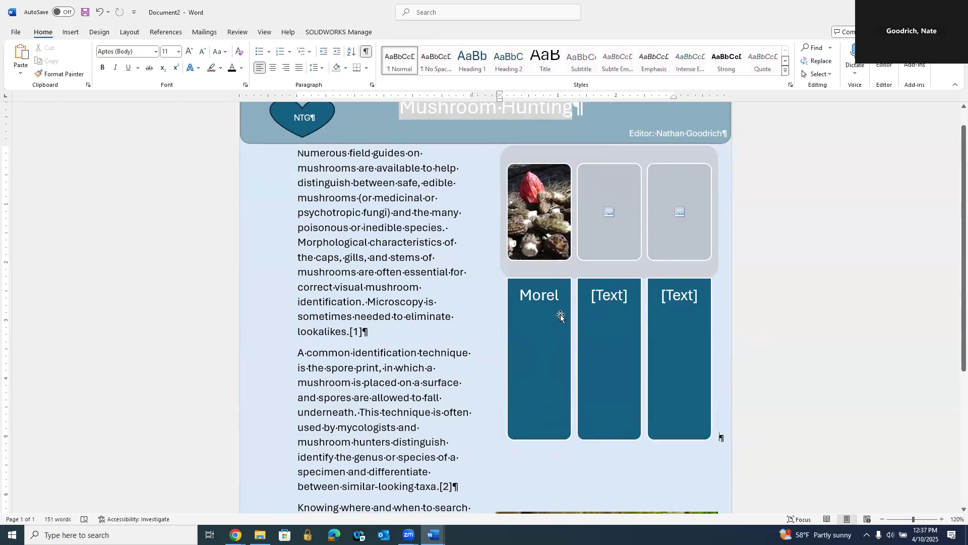
Step: Add a new empty line below "Morel" in the SmartArt's first text box
click(542, 309)
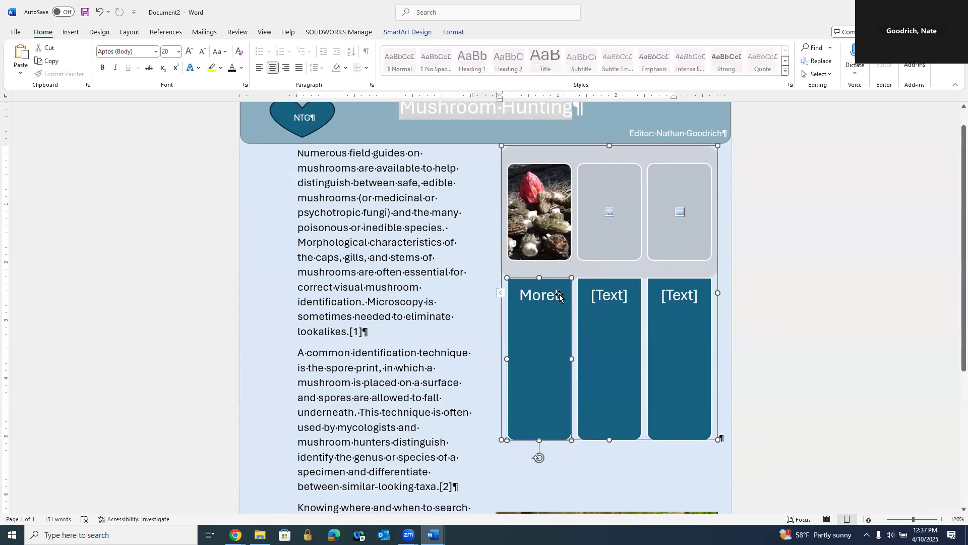
click(556, 295)
double_click(556, 295)
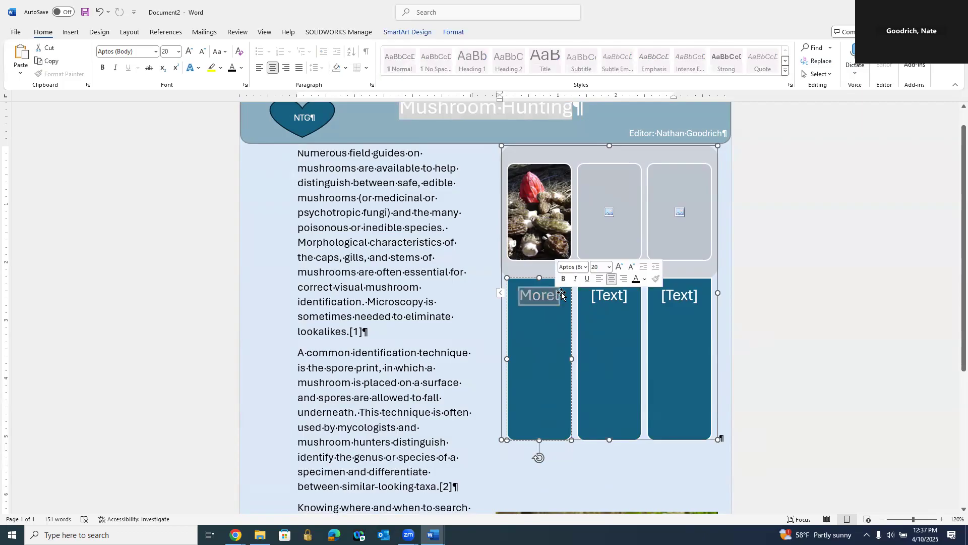
key(Escape)
click(559, 295)
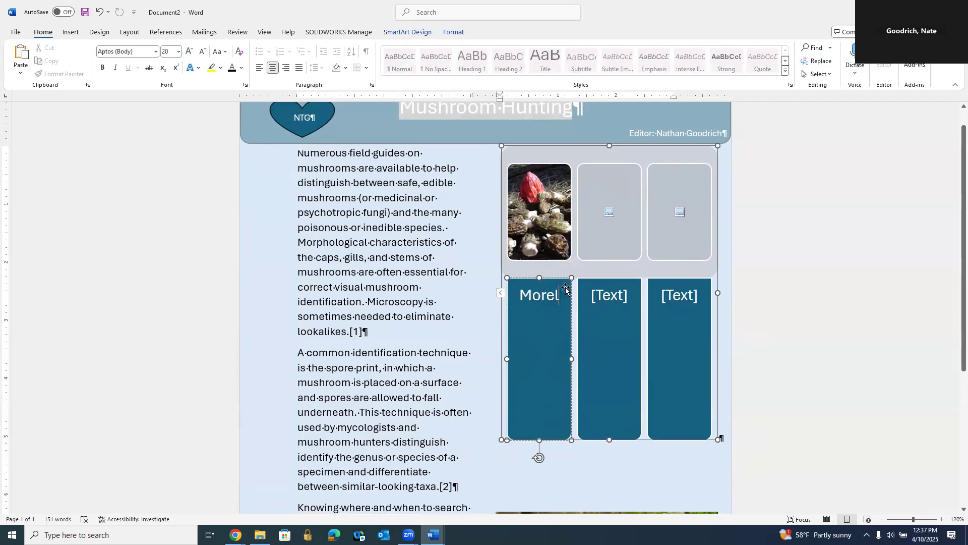
key(Return)
scroll(801, 353, down, 5)
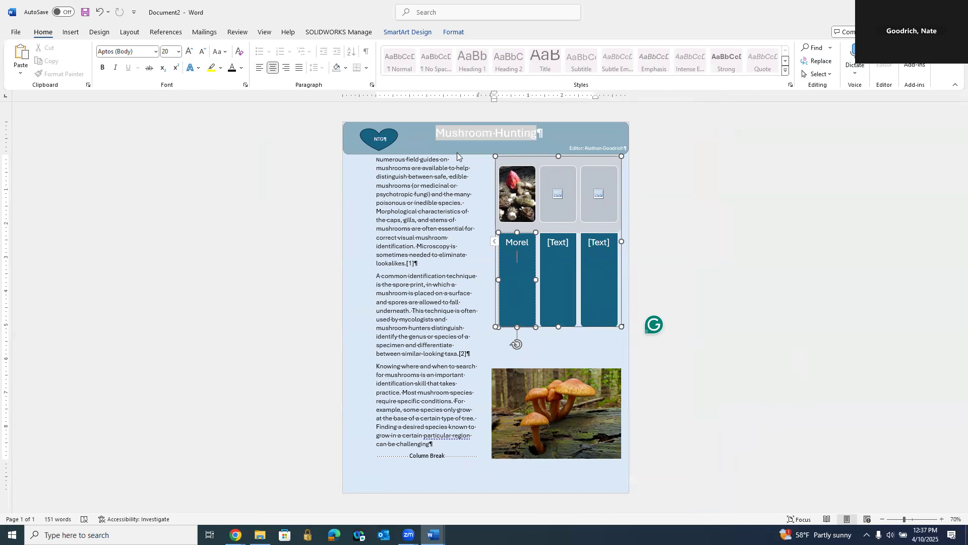
key(ctrl+s)
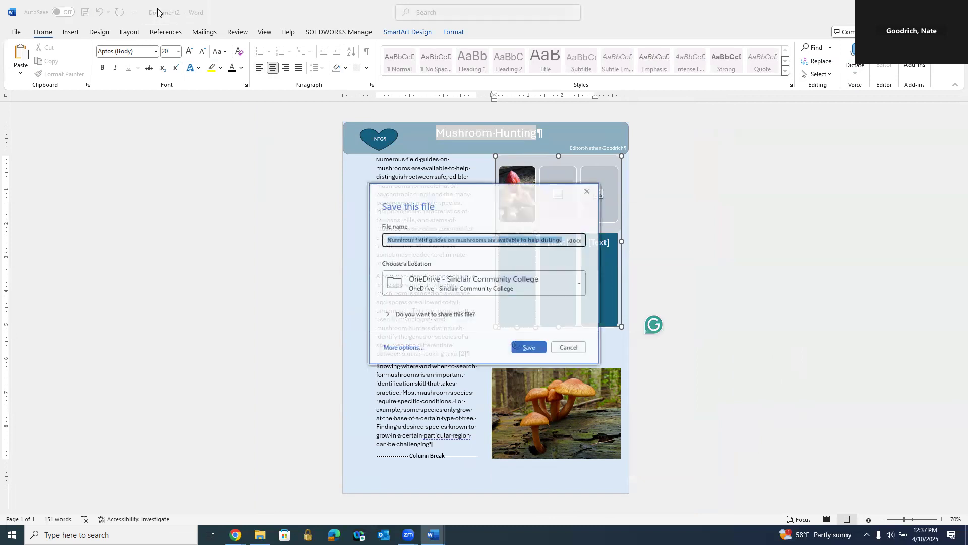
click(588, 191)
click(844, 349)
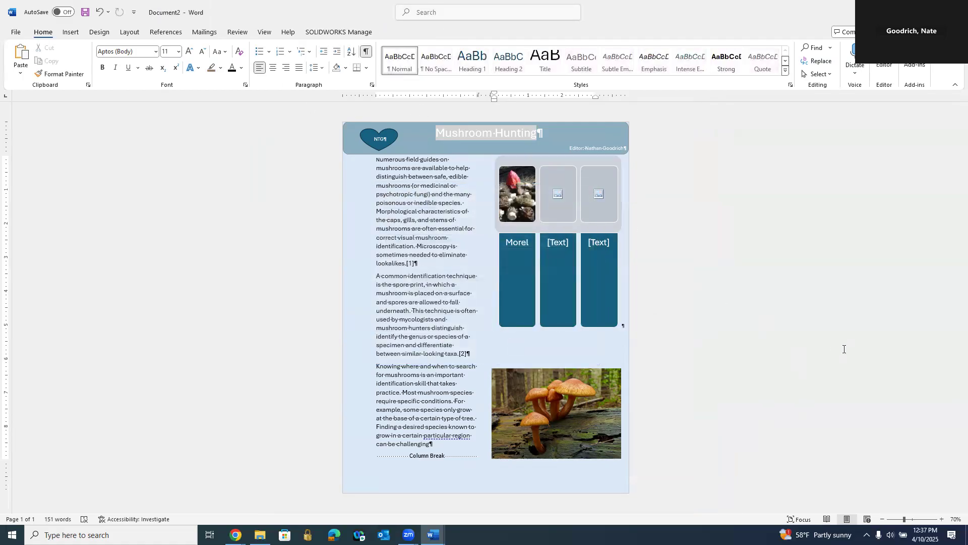
click(15, 33)
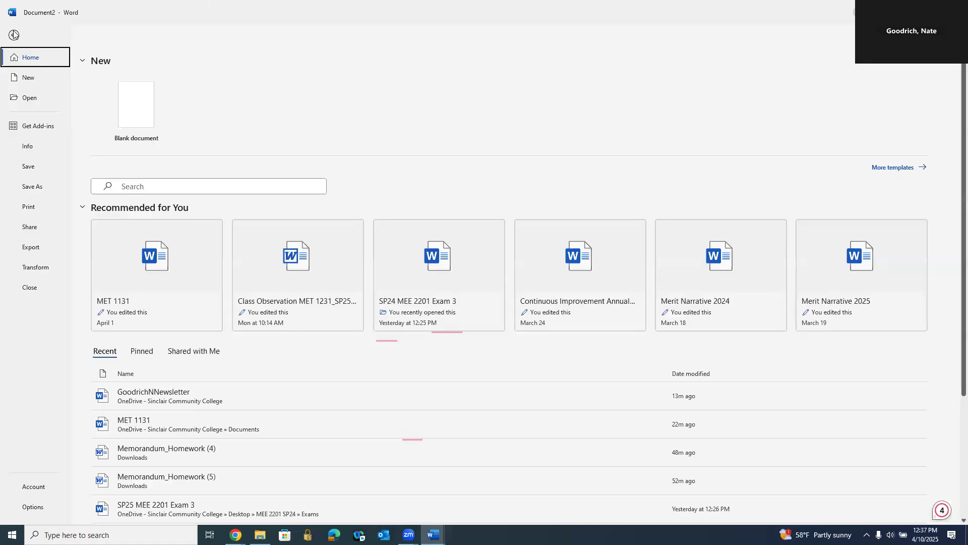
click(34, 189)
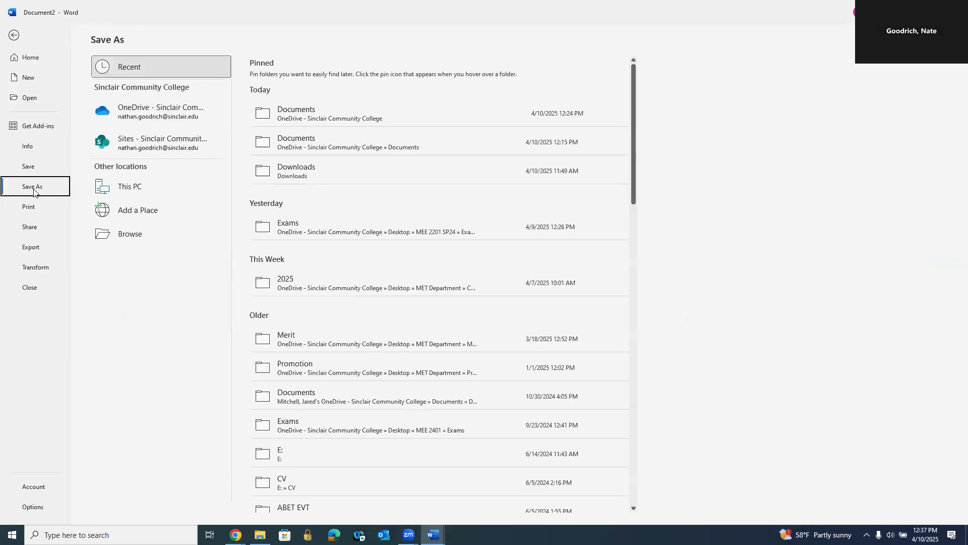
click(160, 112)
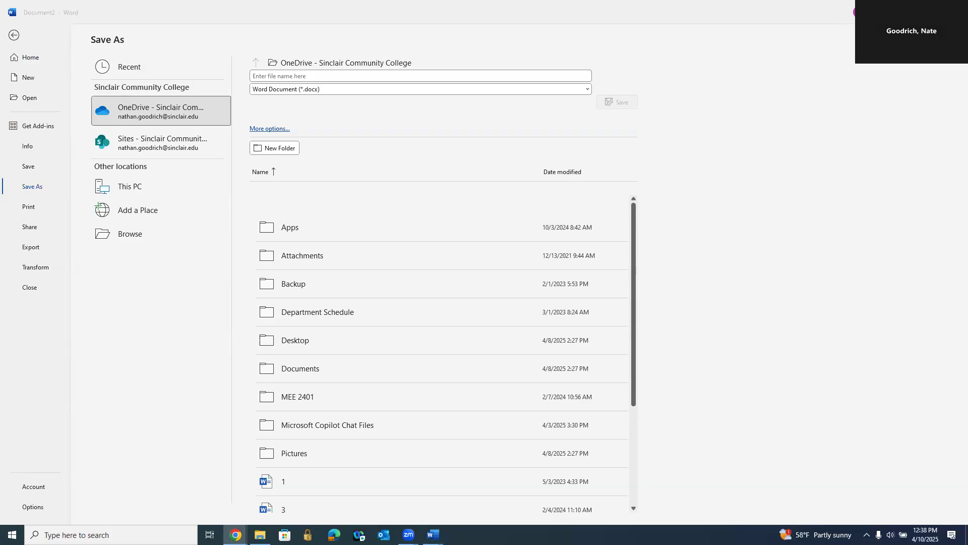
click(320, 76)
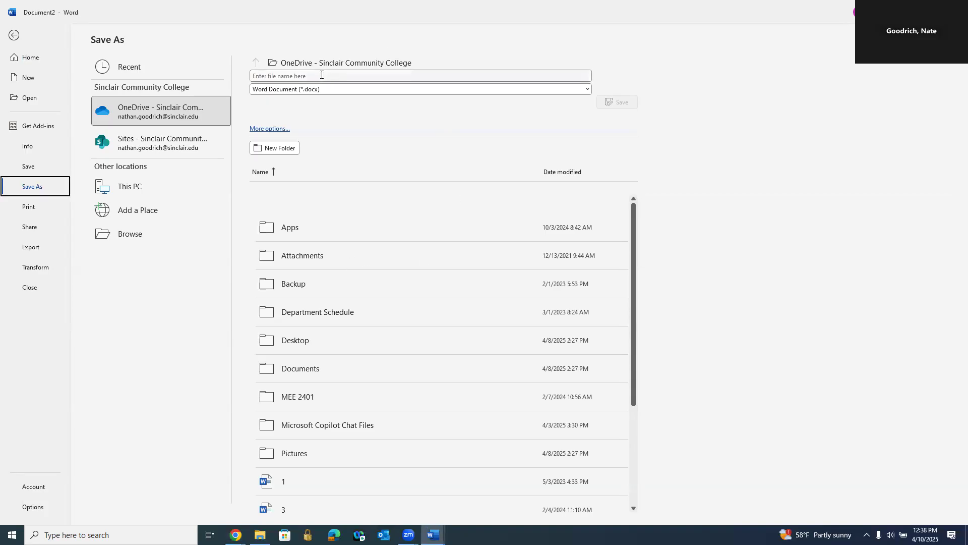
right_click(320, 76)
click(343, 107)
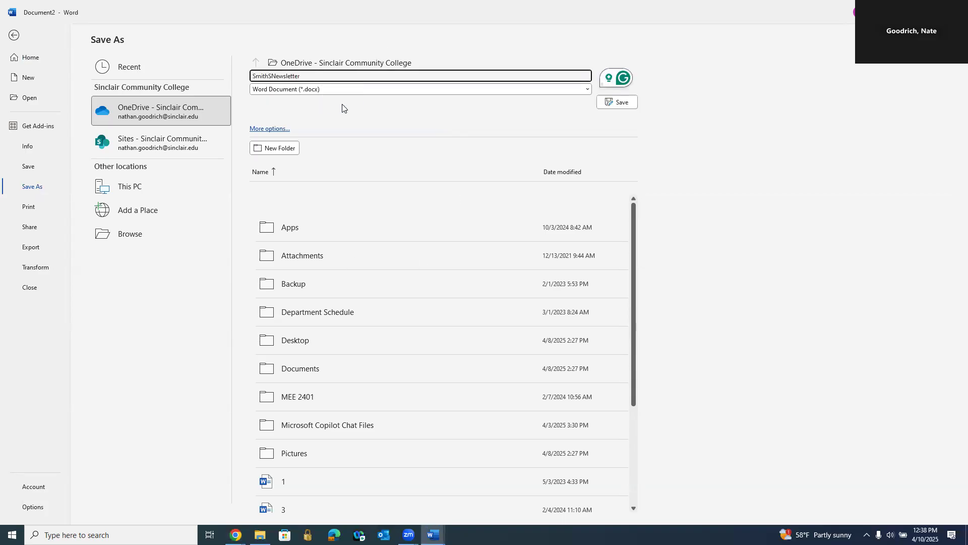
key(Return)
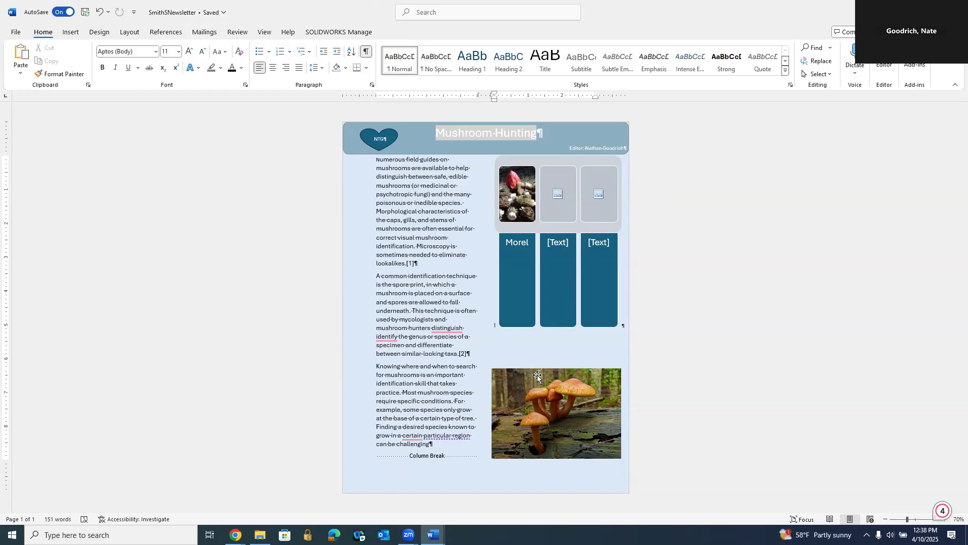
Step: Shorten the SmartArt graphic further so its lower edge ends level with the end of the first article paragraph
click(509, 340)
click(510, 340)
click(511, 341)
click(554, 330)
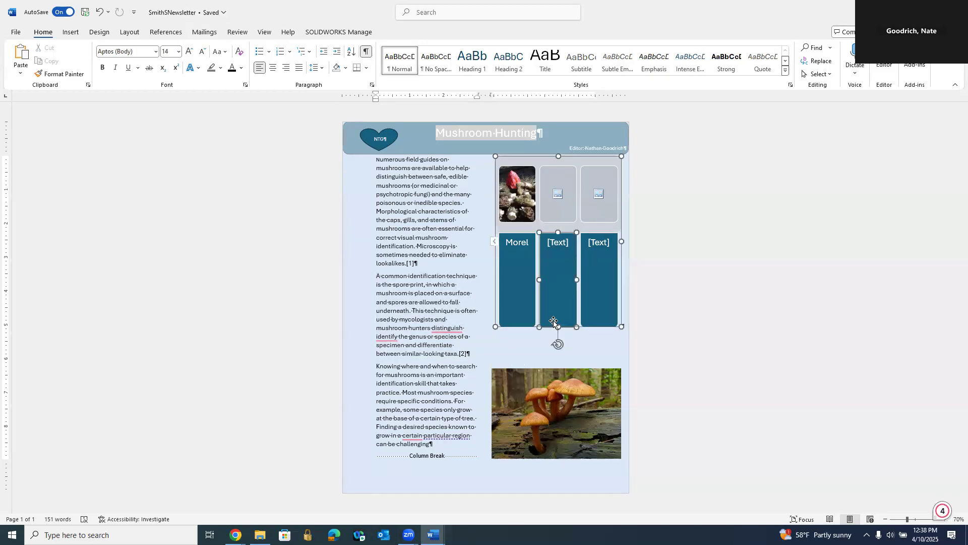
drag(559, 311, 567, 273)
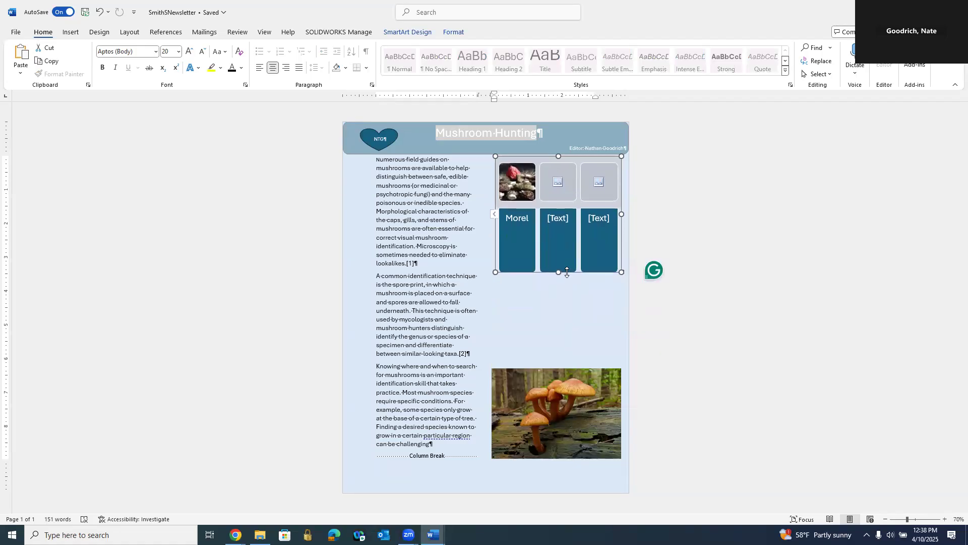
click(510, 301)
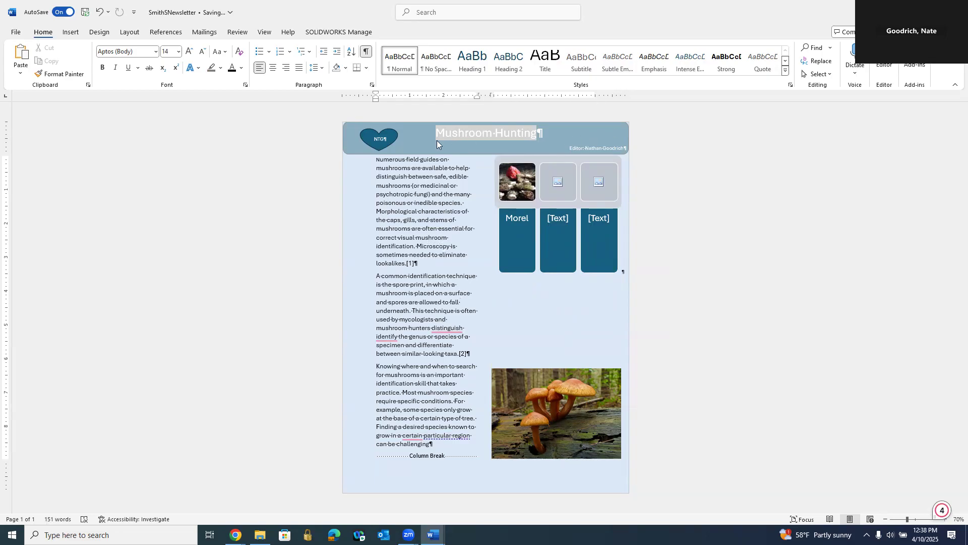
Step: Position the orange mushroom picture at the page's bottom left with text wrapping and move the SmartArt graphic into the first page's second column
click(538, 401)
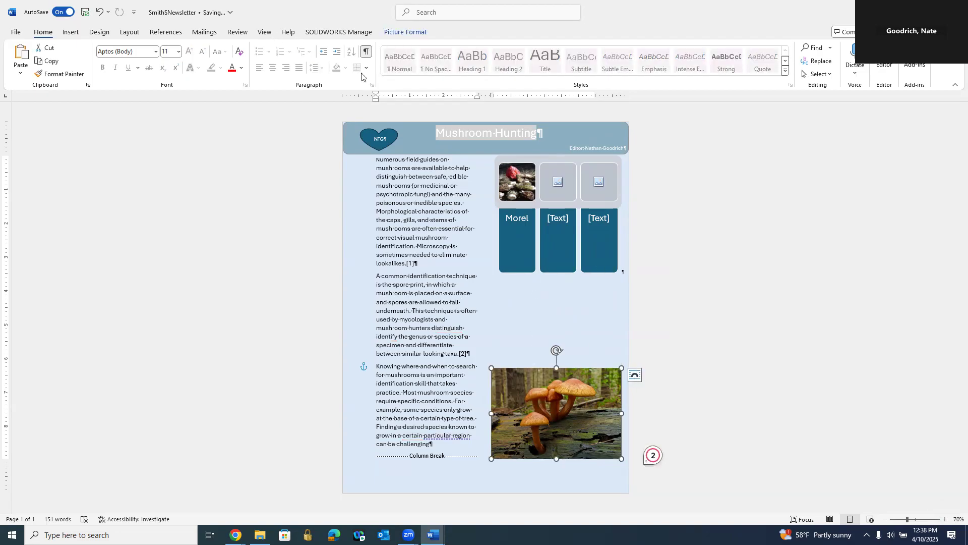
click(412, 33)
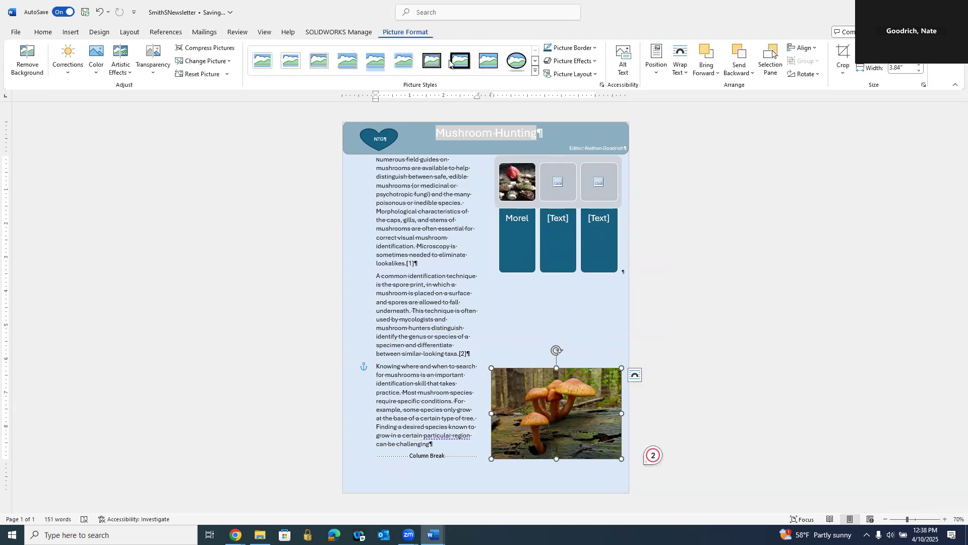
click(657, 65)
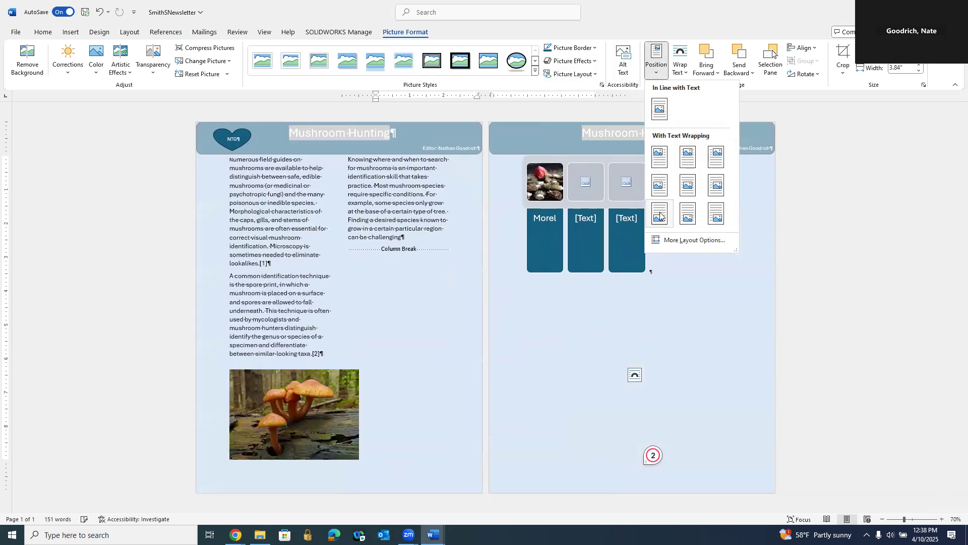
click(660, 216)
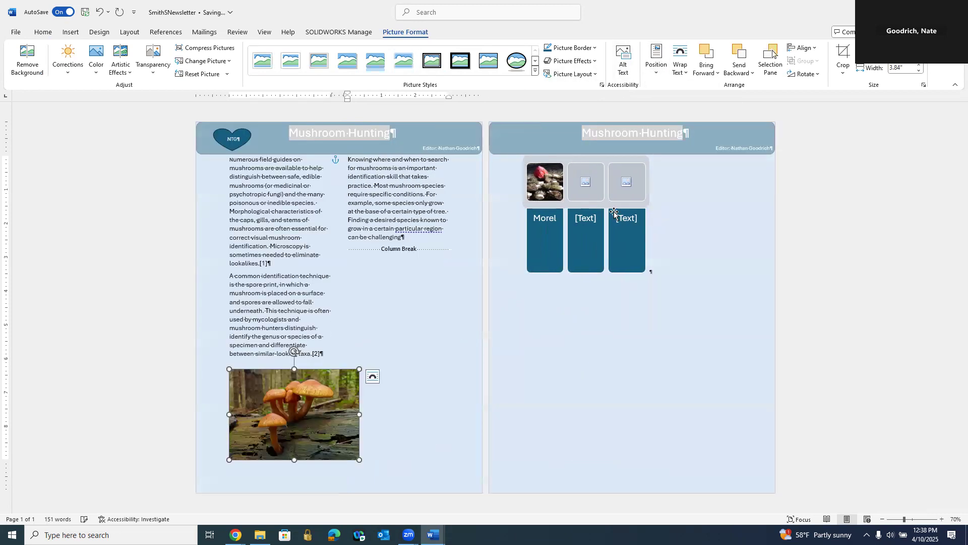
click(598, 198)
drag(573, 158, 416, 329)
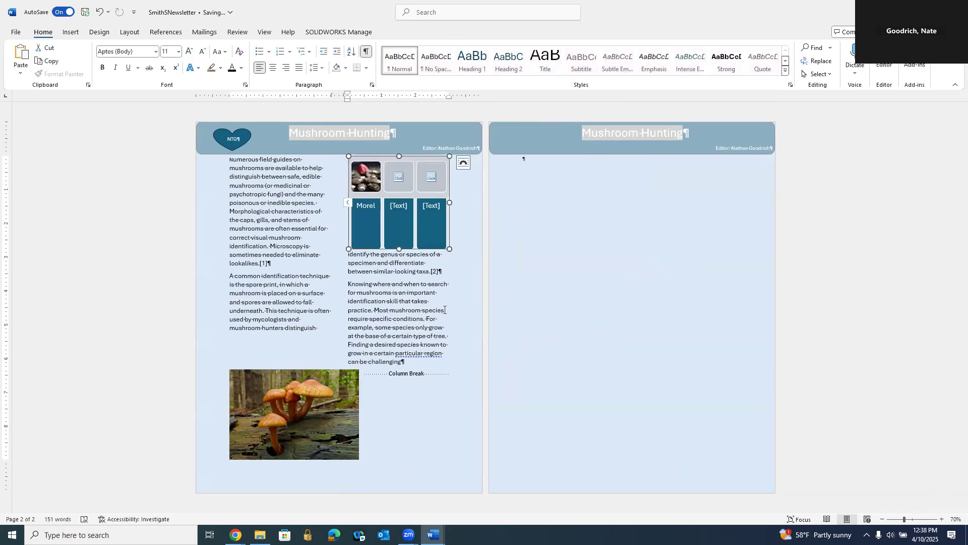
Step: Undo the recent layout changes back to before the SmartArt graphic was last shortened, and deselect the graphic
click(99, 13)
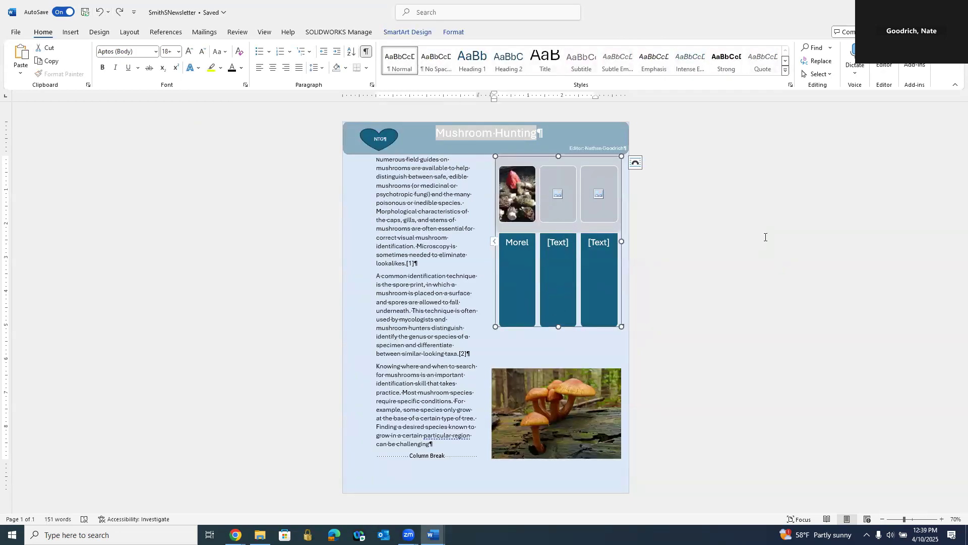
click(765, 237)
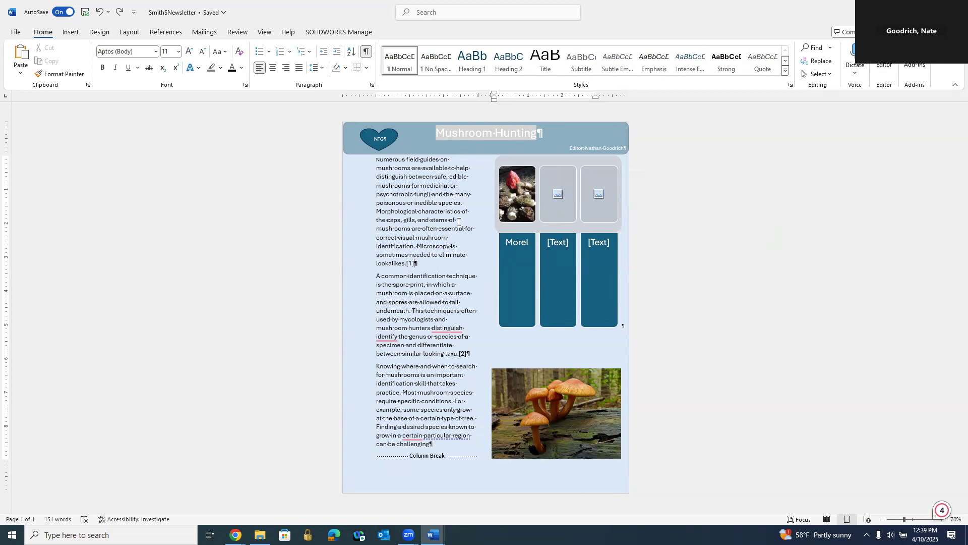
click(238, 32)
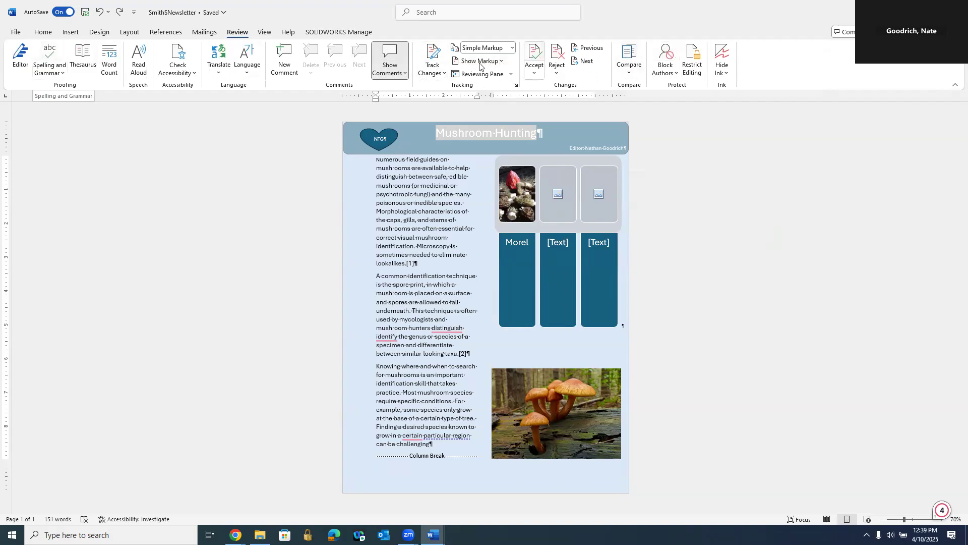
click(72, 34)
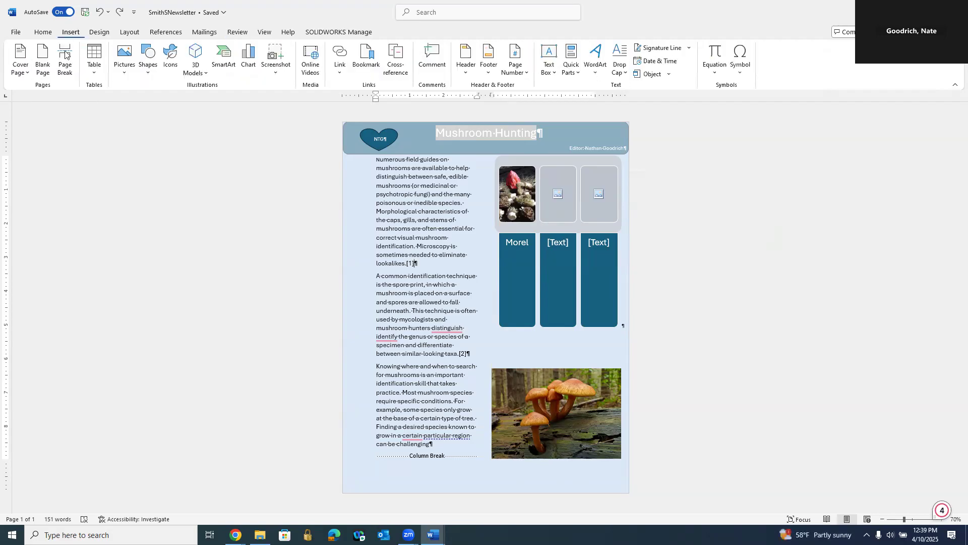